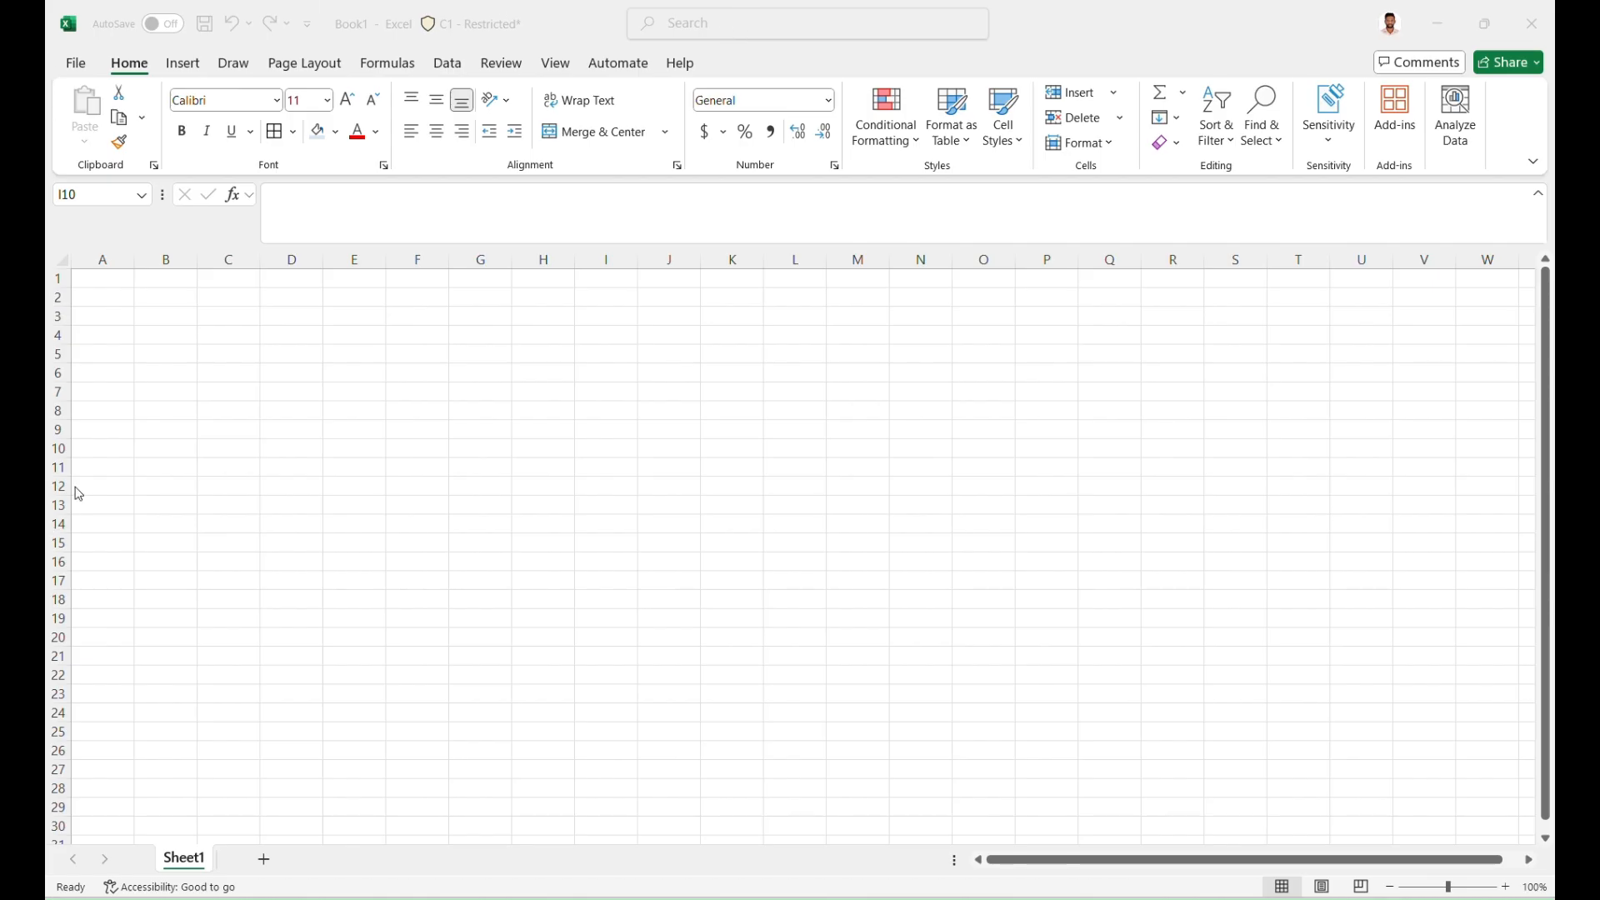
# Enter the column headers Task Name and Start Date in cells A1 and B1
pyautogui.click(118, 278)
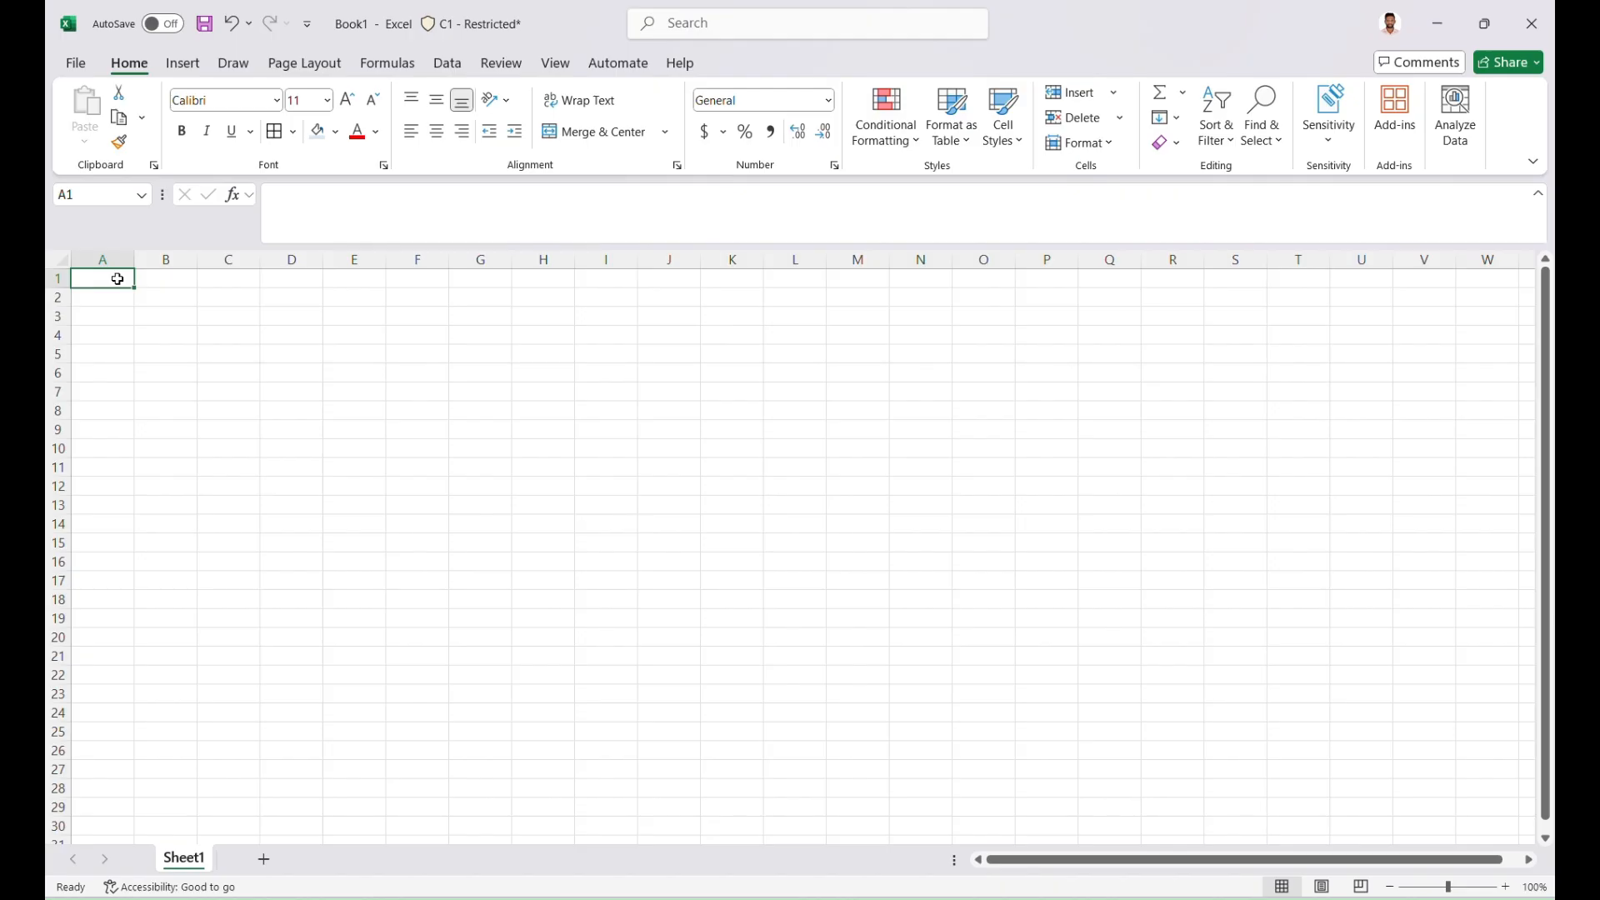
pyautogui.write('Tas')
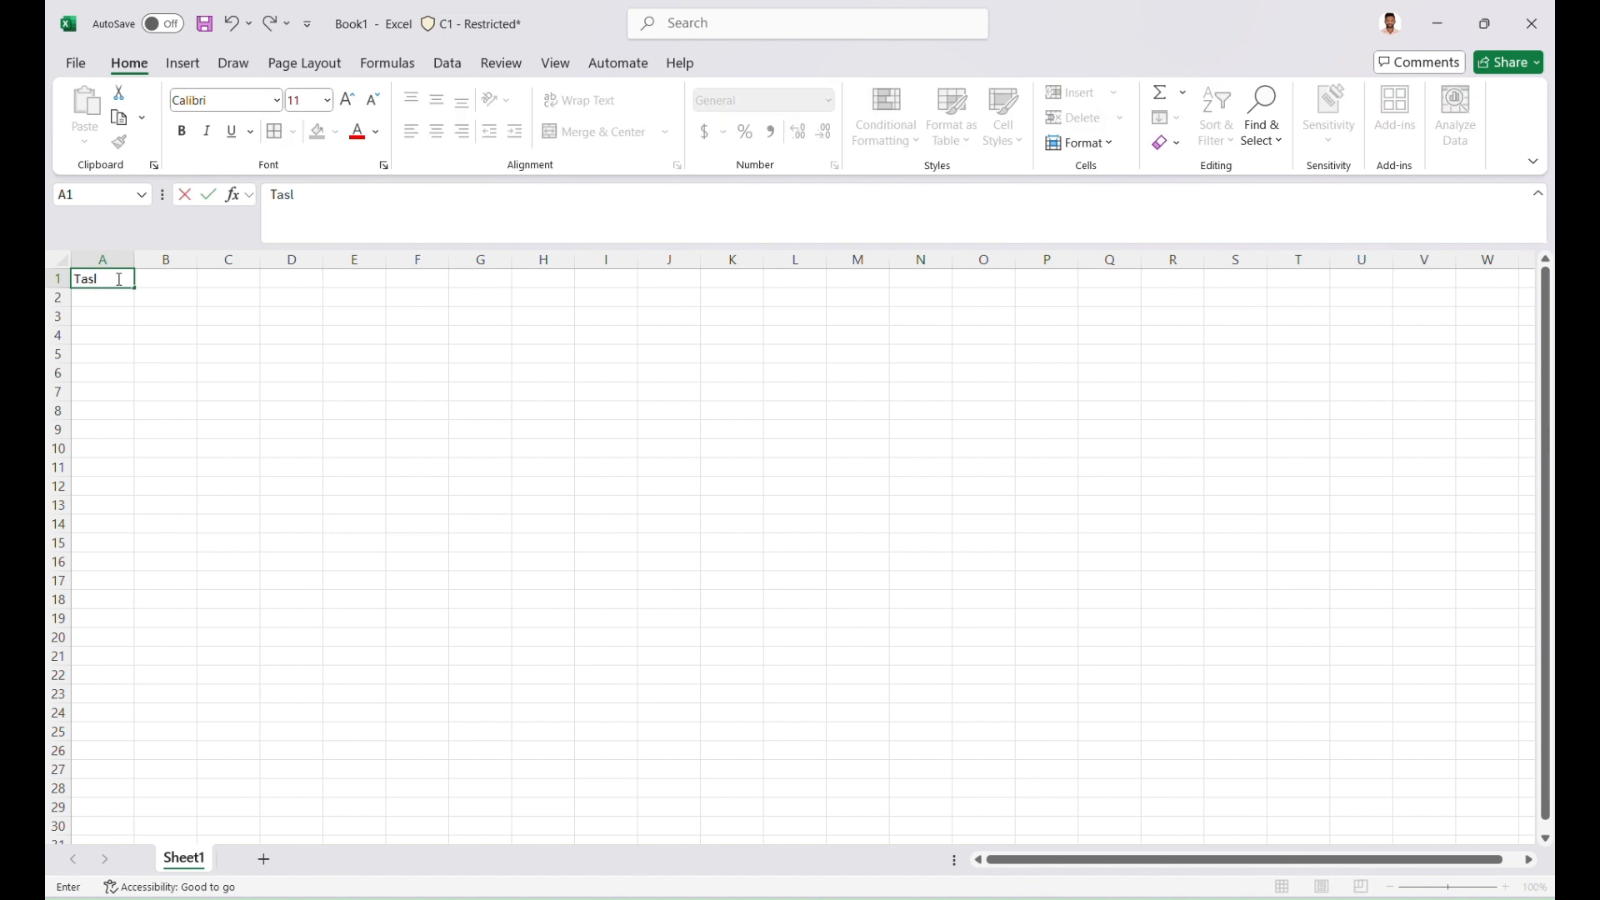
pyautogui.write('k Name')
pyautogui.press('Tab')
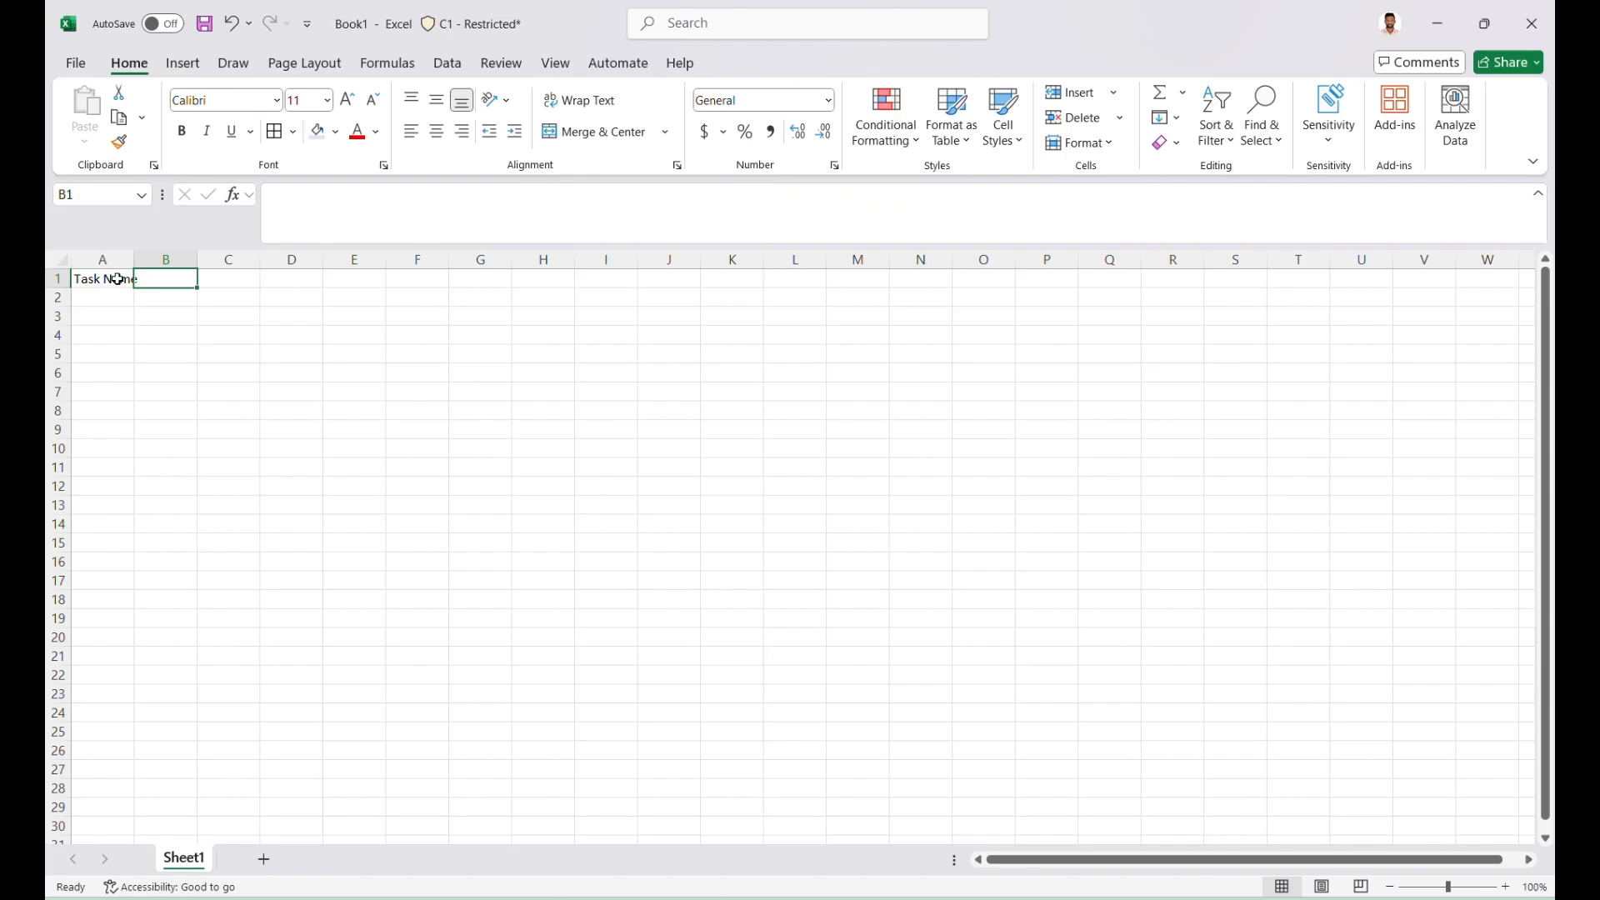
pyautogui.write('Start Da')
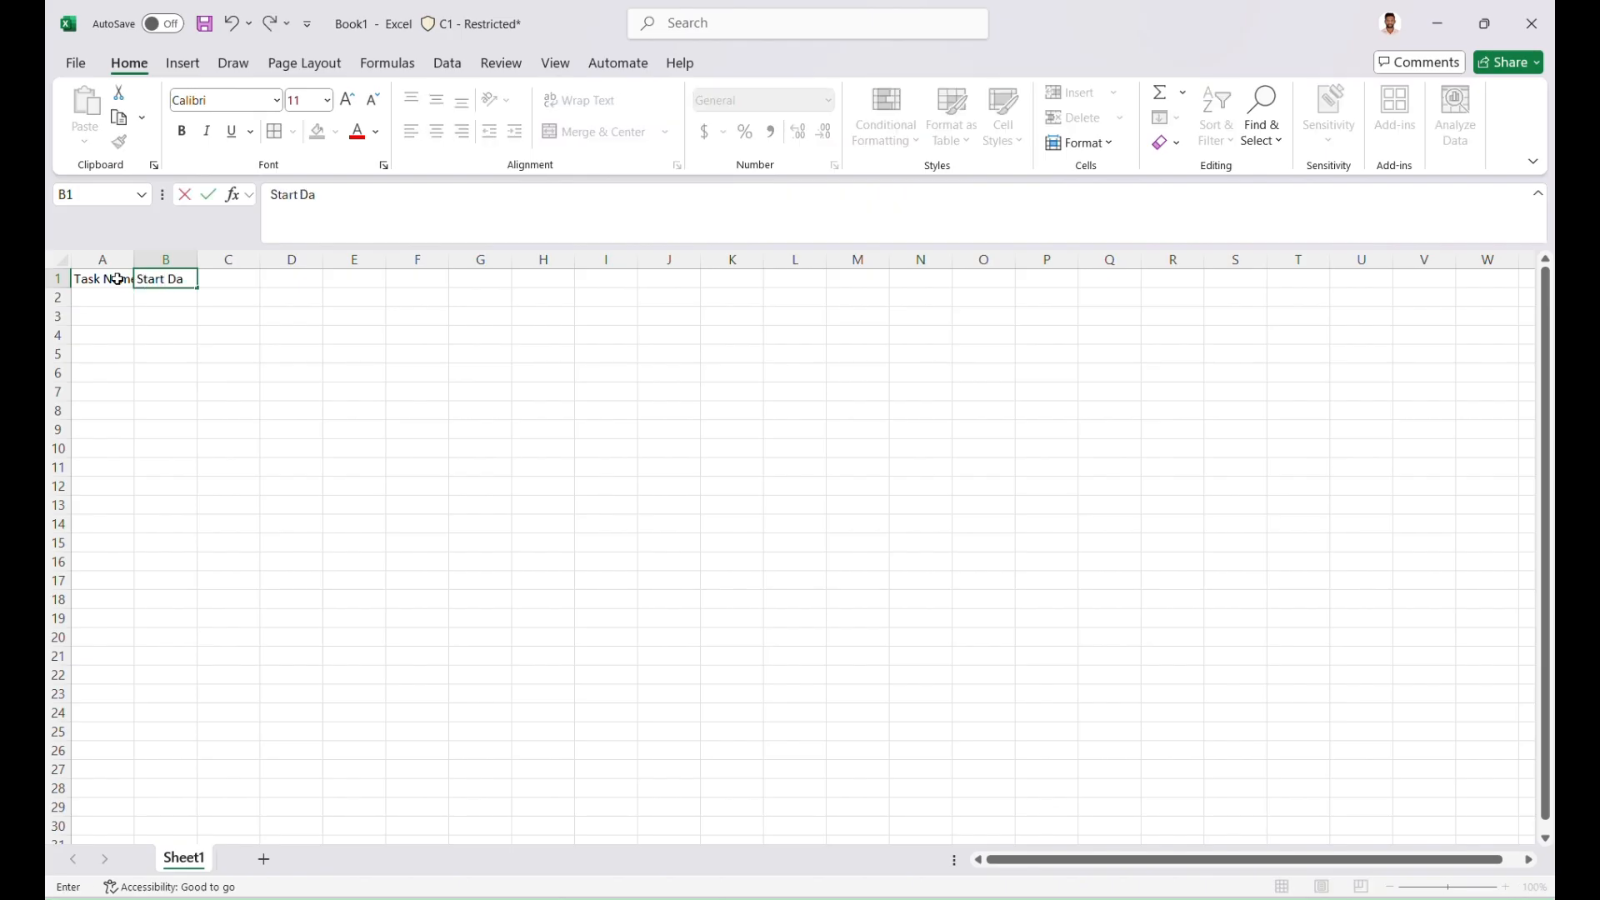
pyautogui.write('te')
pyautogui.press('Tab')
# Enter the column headers Duration (days) and End Date in cells C1 and D1
pyautogui.write('D')
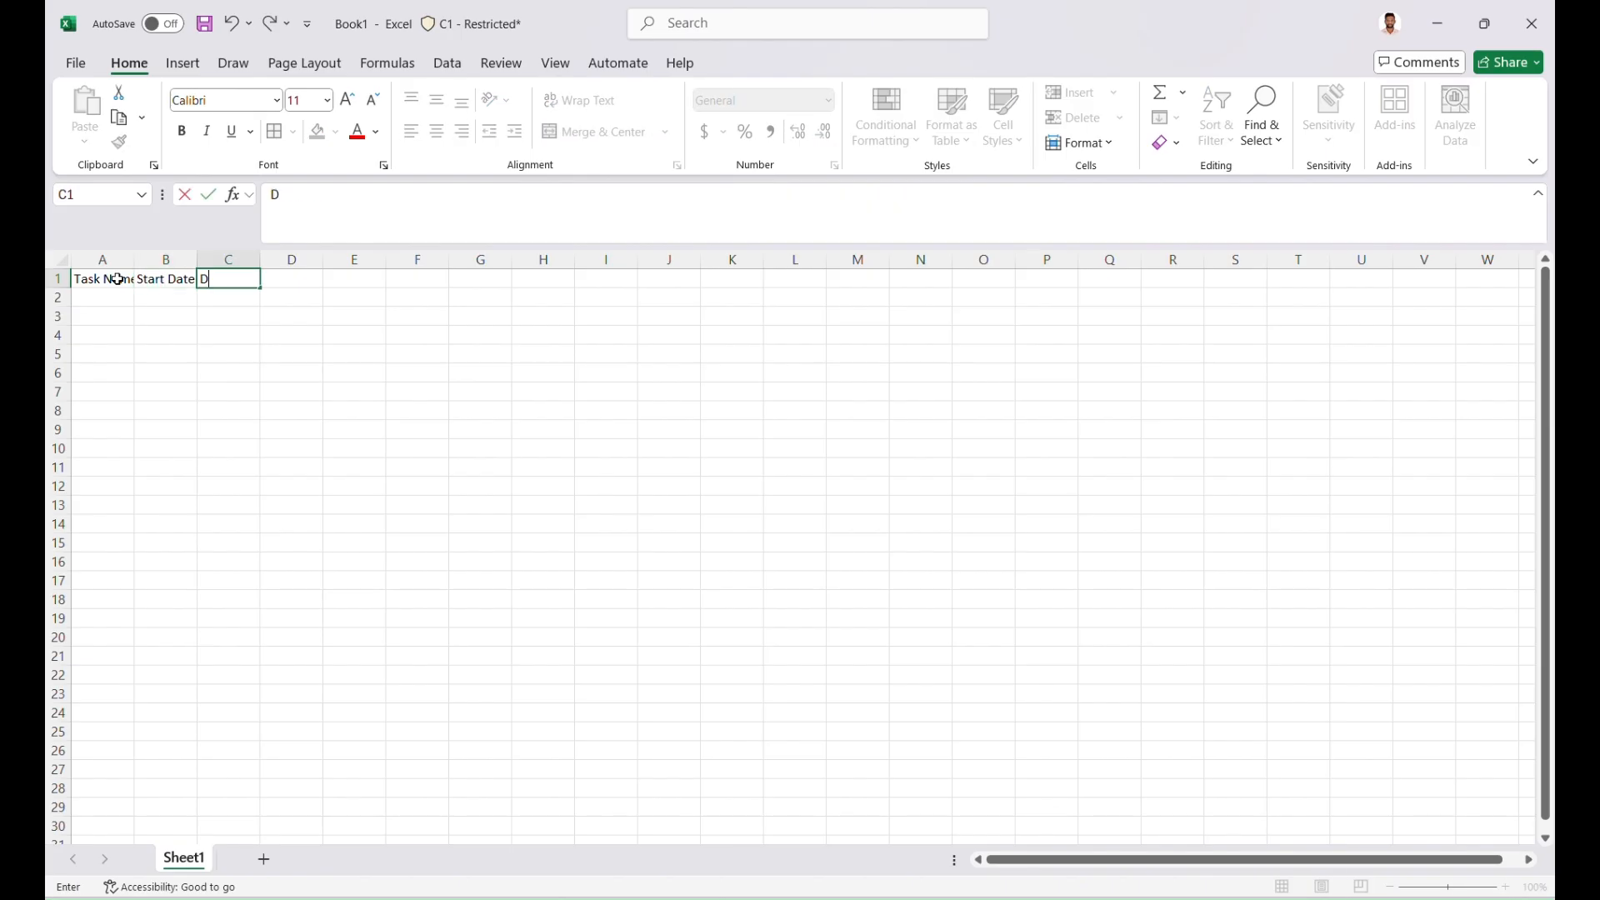
pyautogui.write('uration (days)')
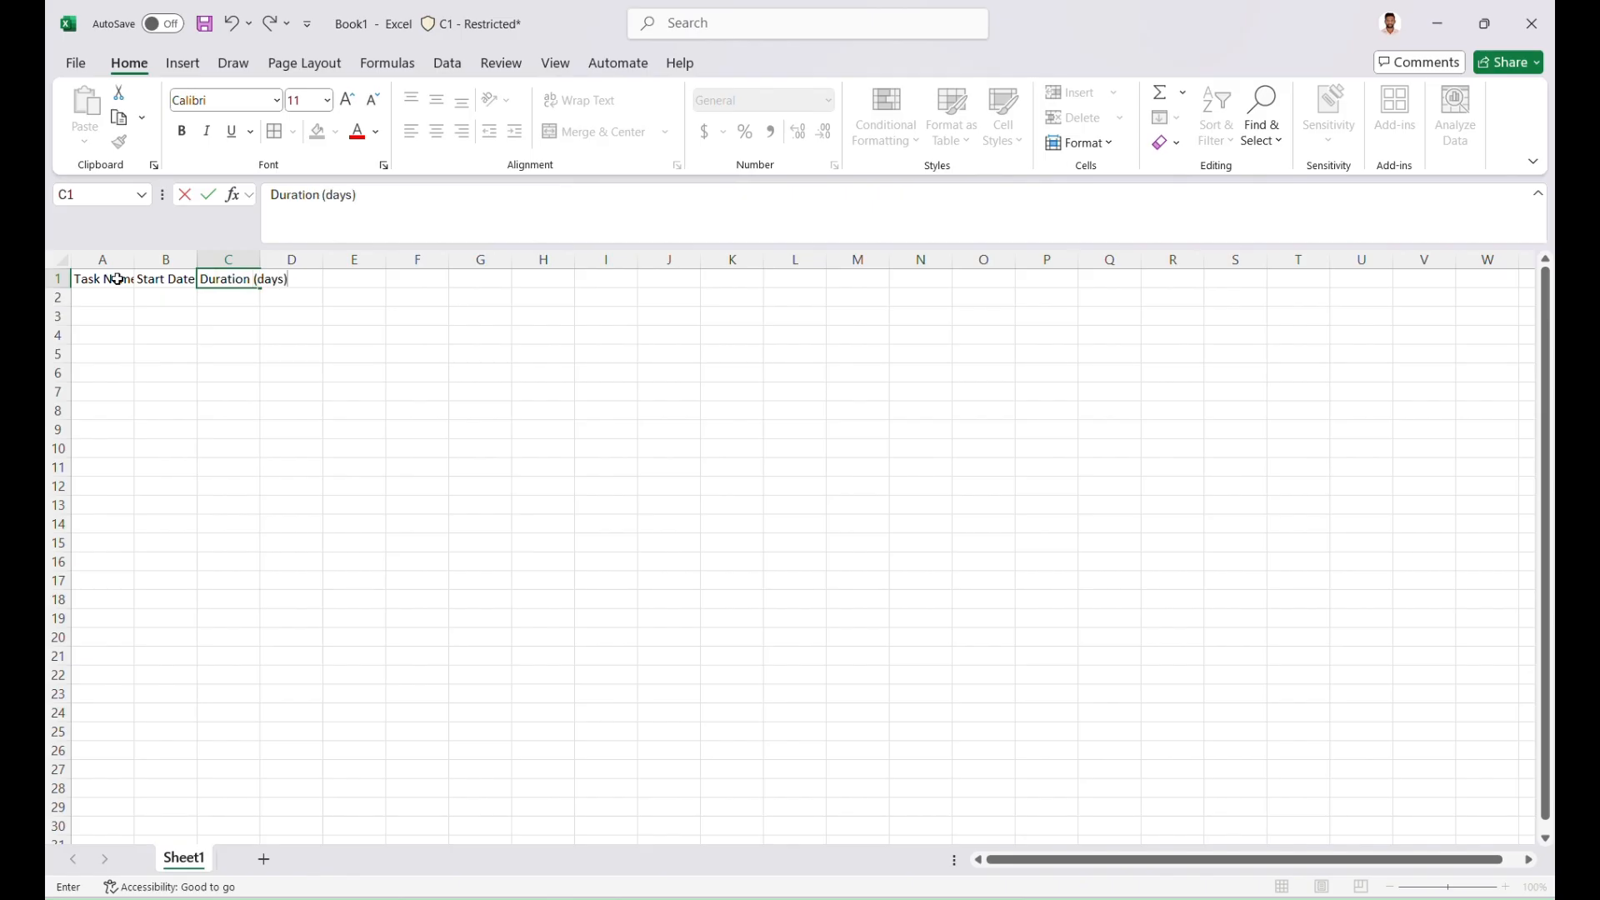
pyautogui.press('Tab')
pyautogui.write('End Date')
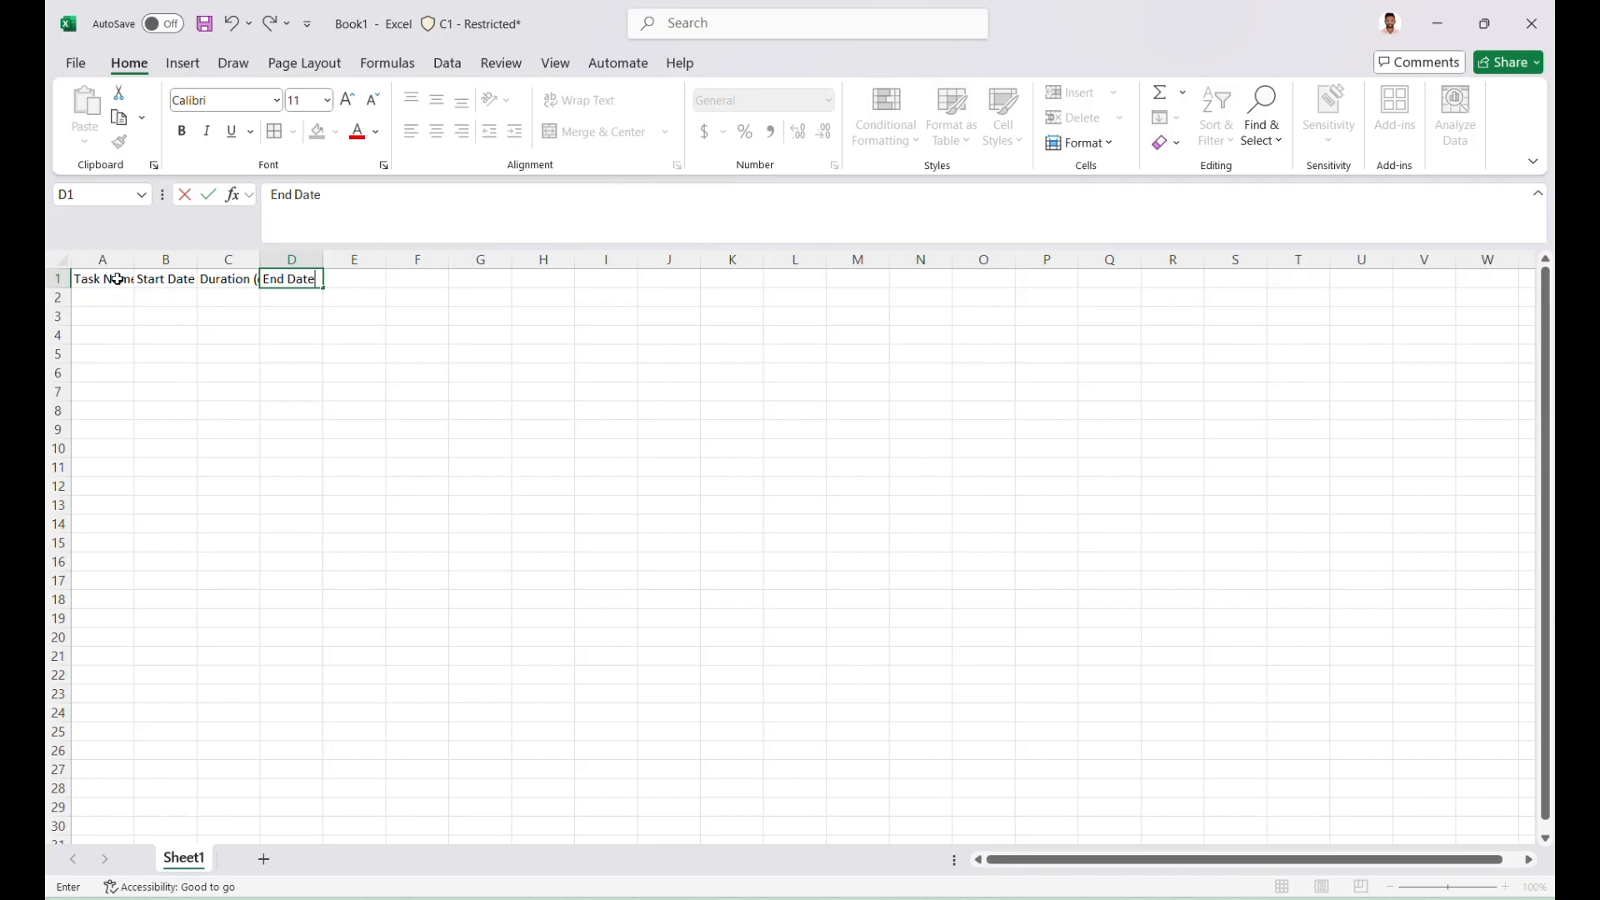
pyautogui.press('Return')
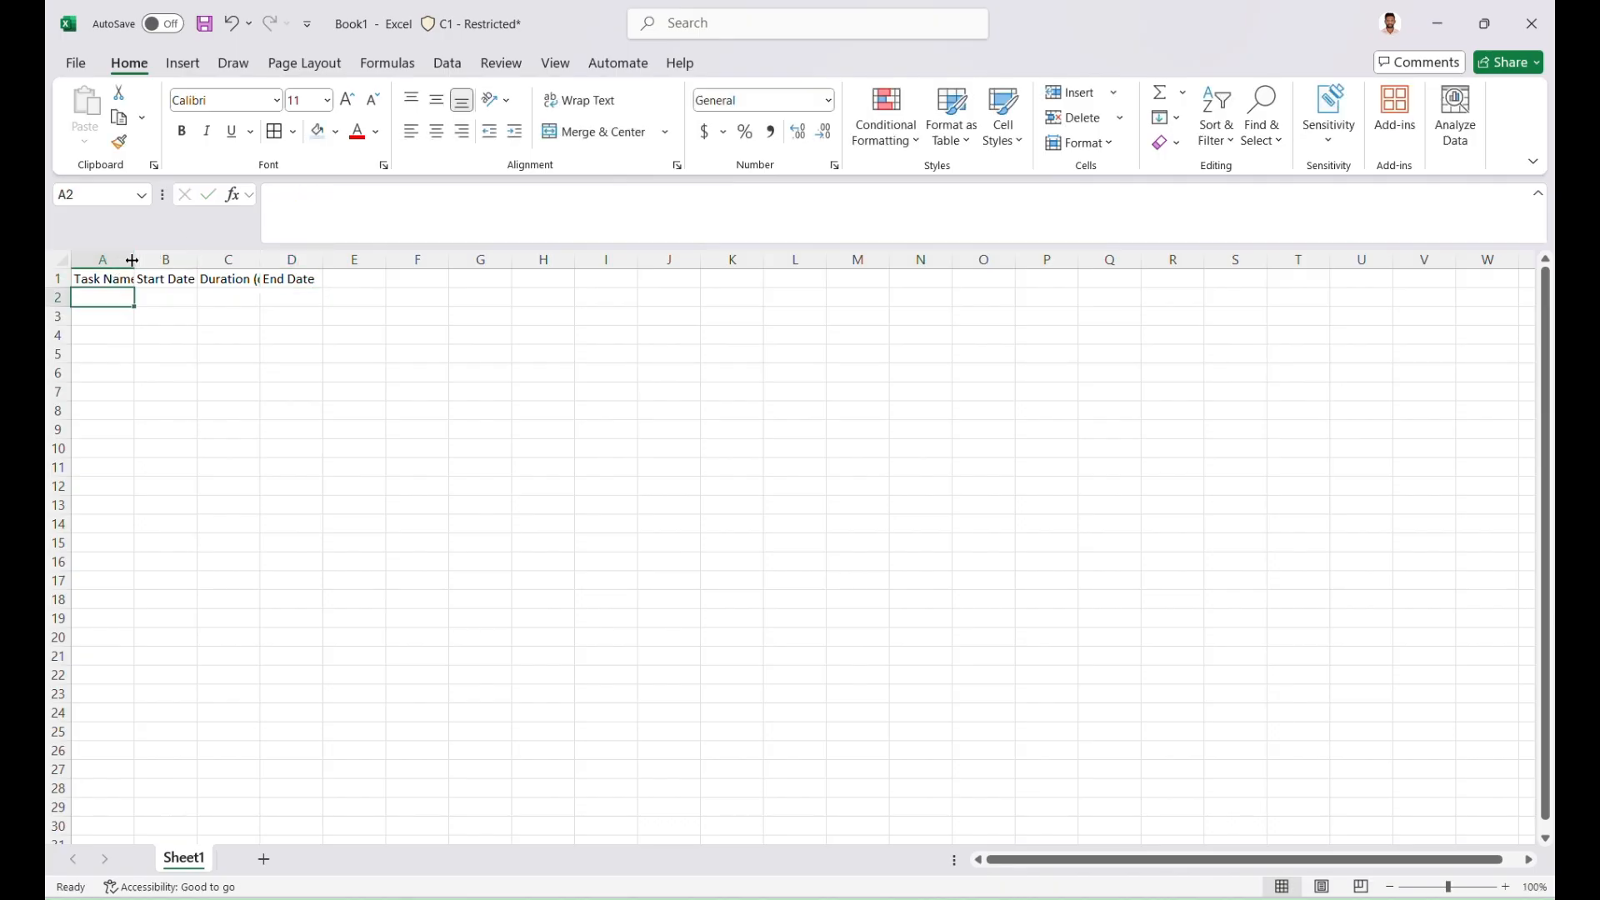
# Widen the Task Name column to about four times its width and make header row 1 bold
pyautogui.moveTo(132, 260); pyautogui.dragTo(499, 253)
pyautogui.click(75, 279)
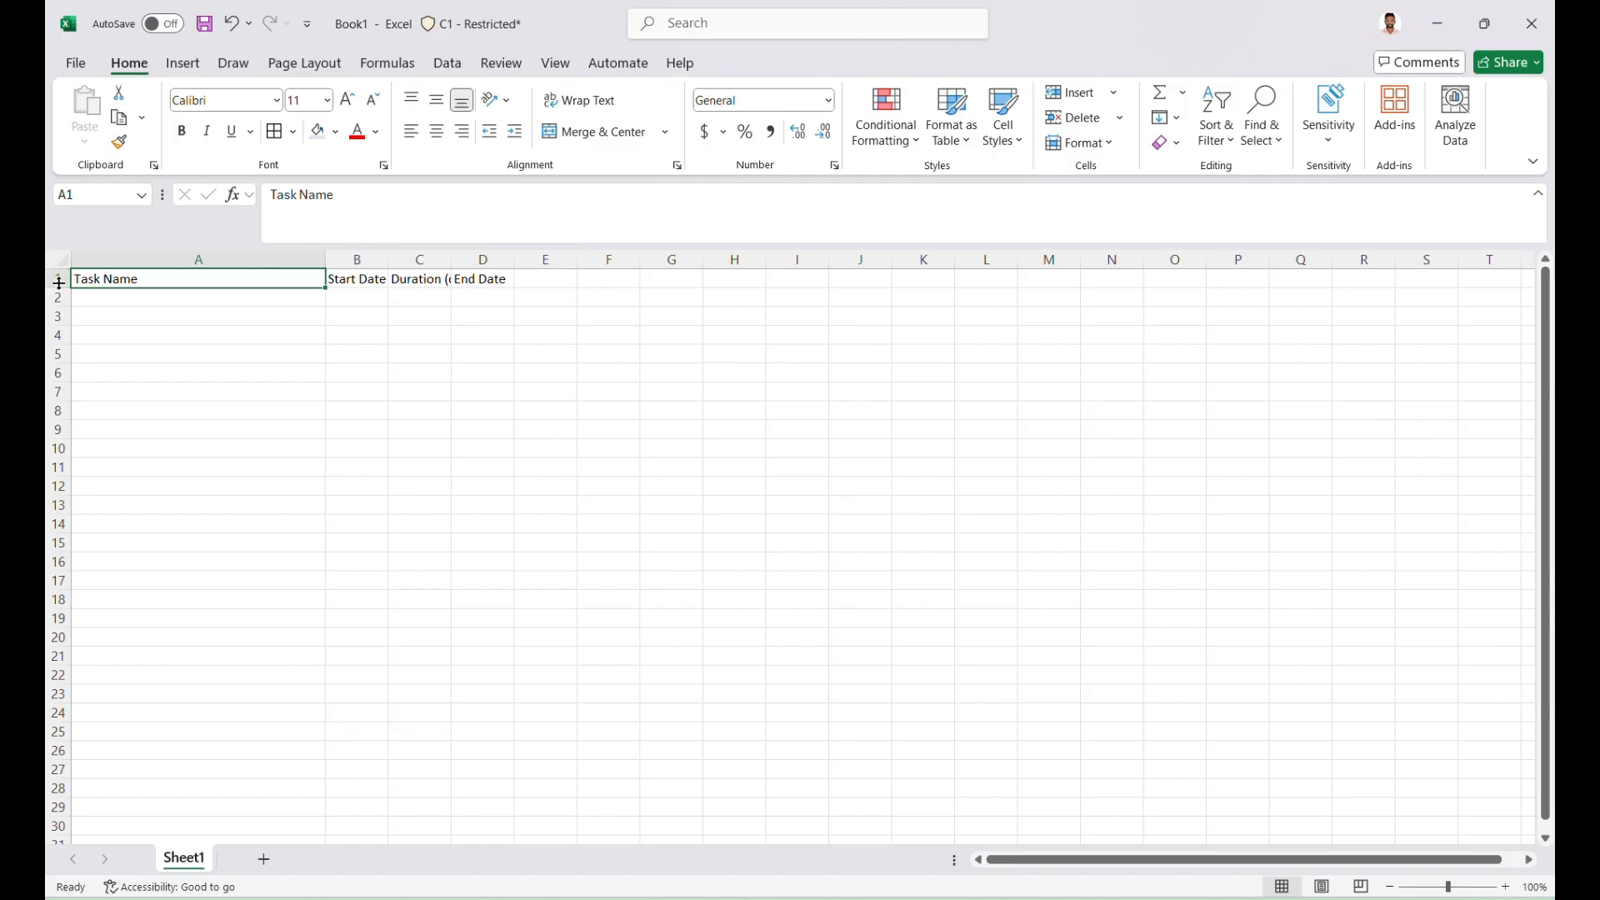
pyautogui.click(59, 282)
pyautogui.click(181, 131)
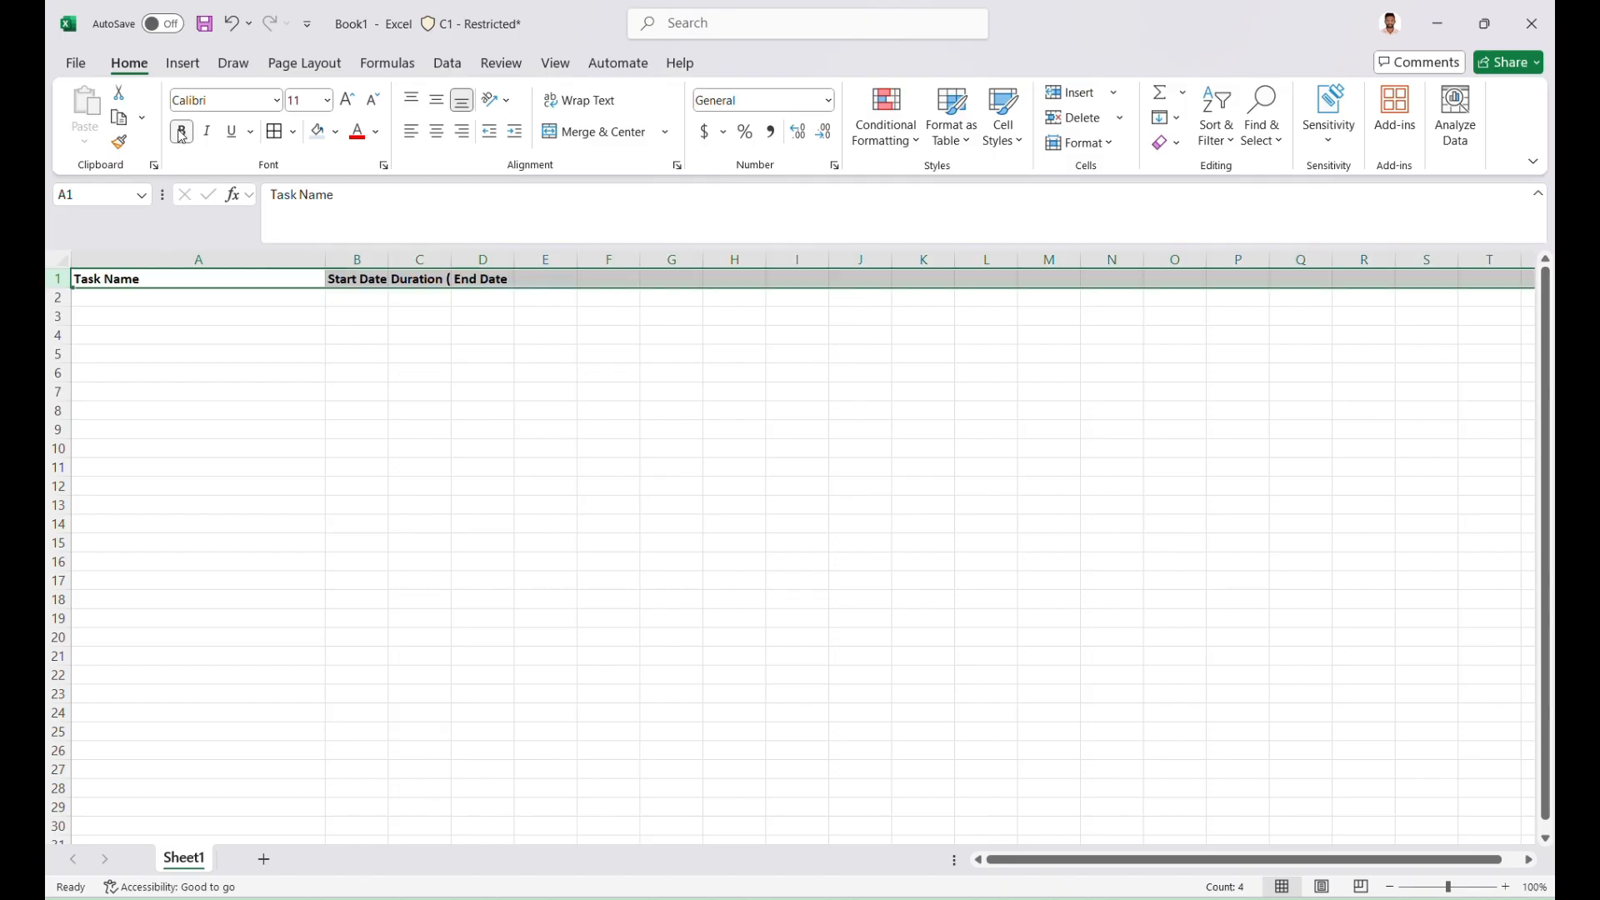
# Fit column C to the width of its Duration (days) header and make row 1 about twice as tall
pyautogui.doubleClick(449, 253)
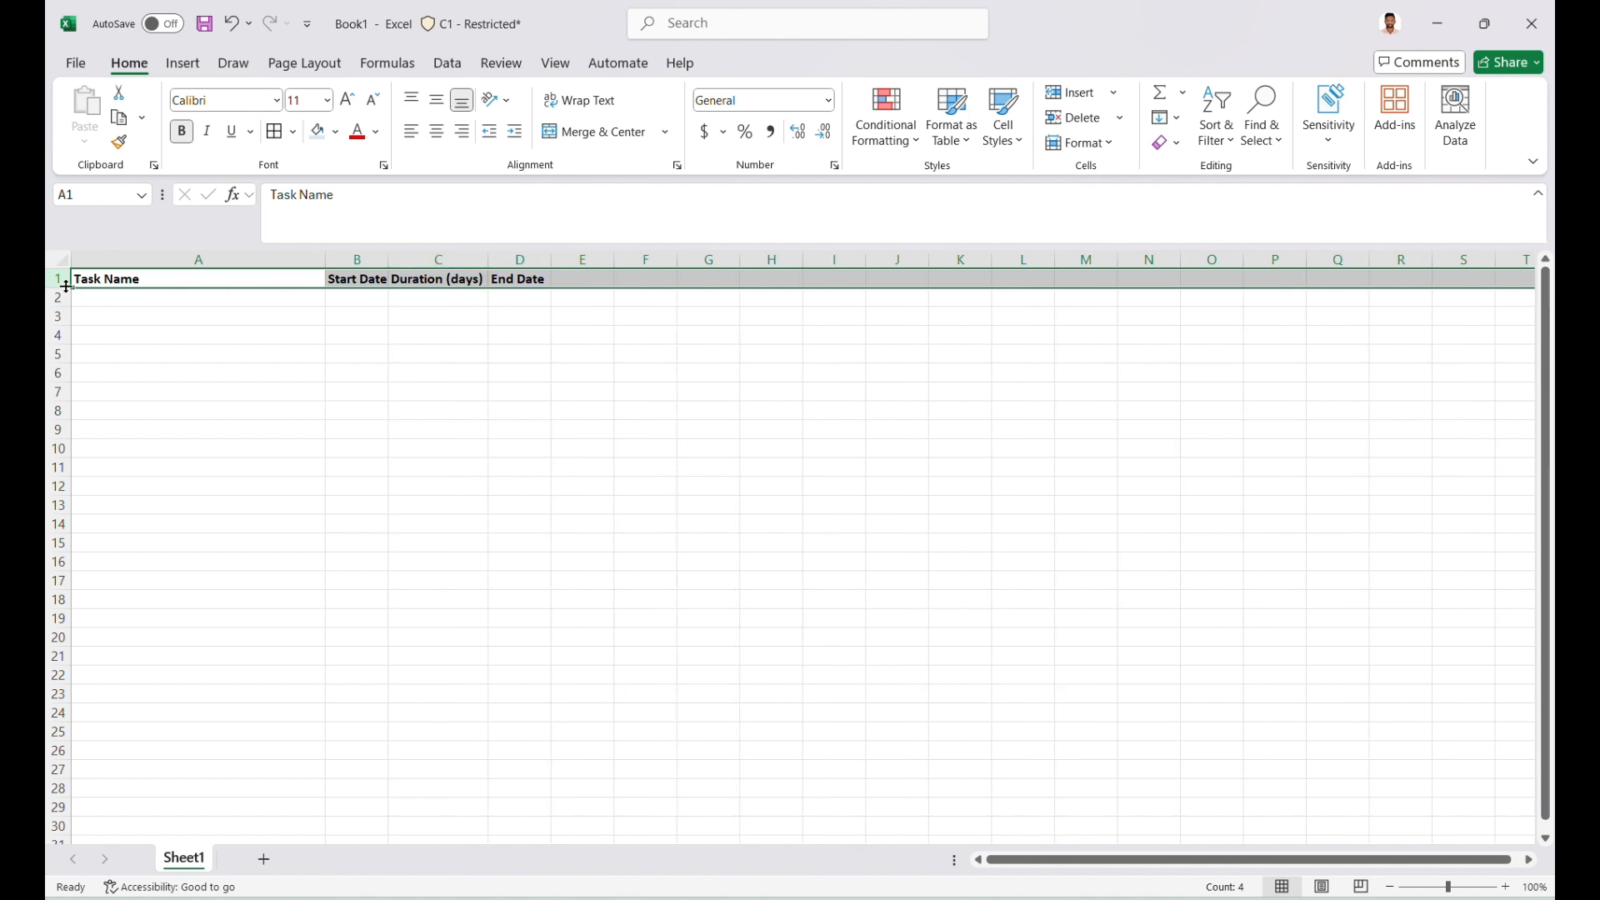
pyautogui.moveTo(67, 287); pyautogui.dragTo(59, 307)
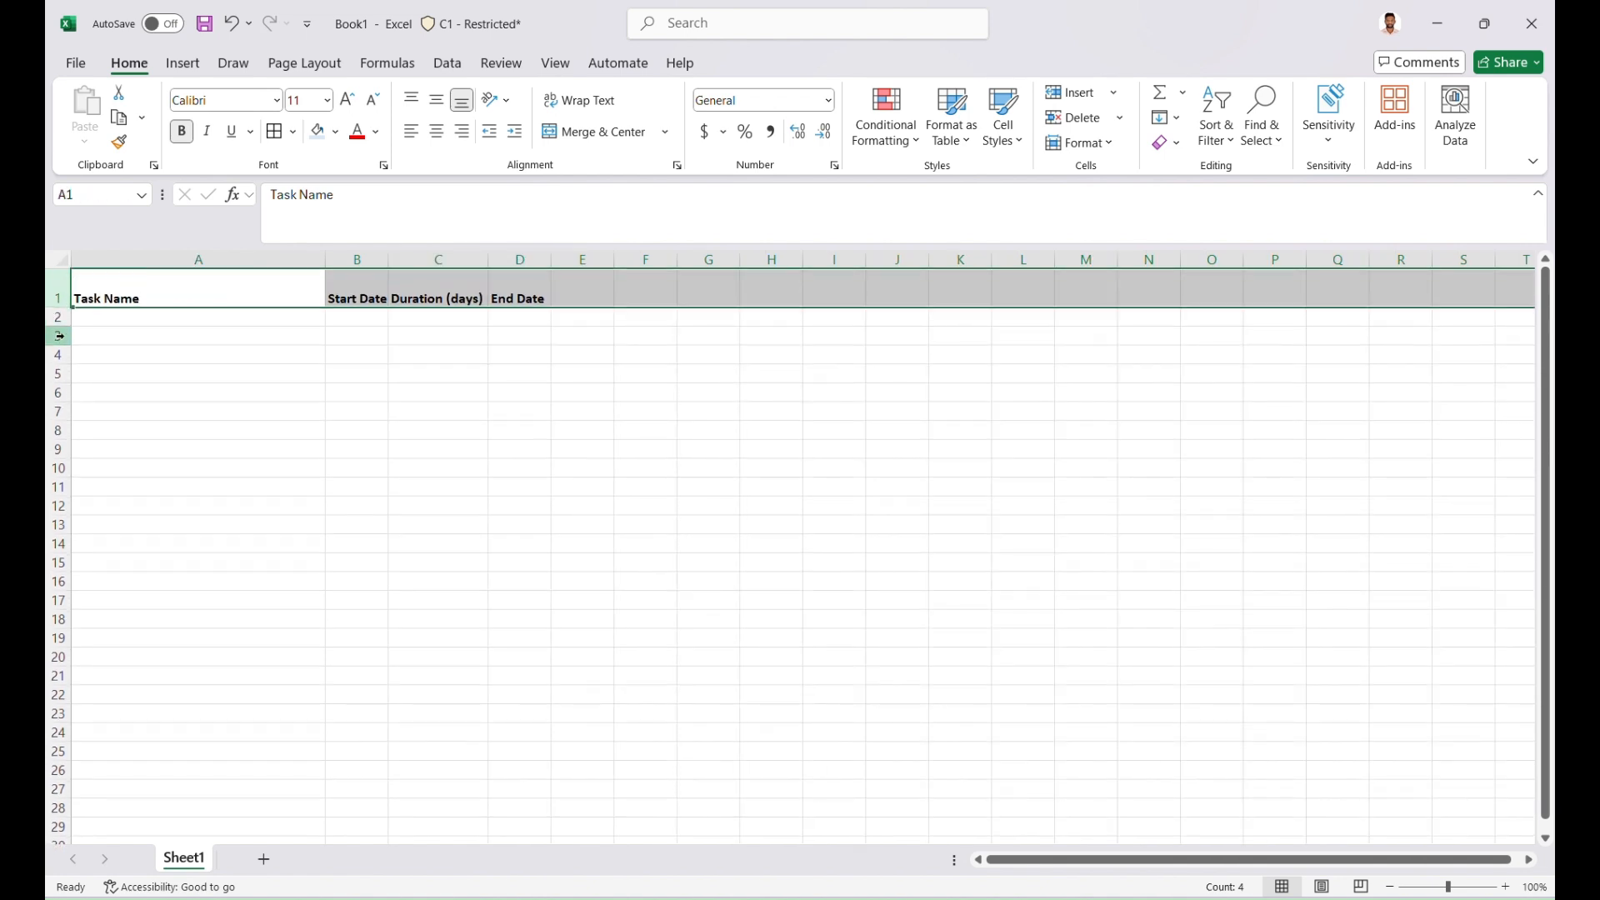
pyautogui.click(158, 332)
# Center the header cells A1:D1 vertically and horizontally, and wrap their text
pyautogui.moveTo(155, 288); pyautogui.dragTo(534, 290)
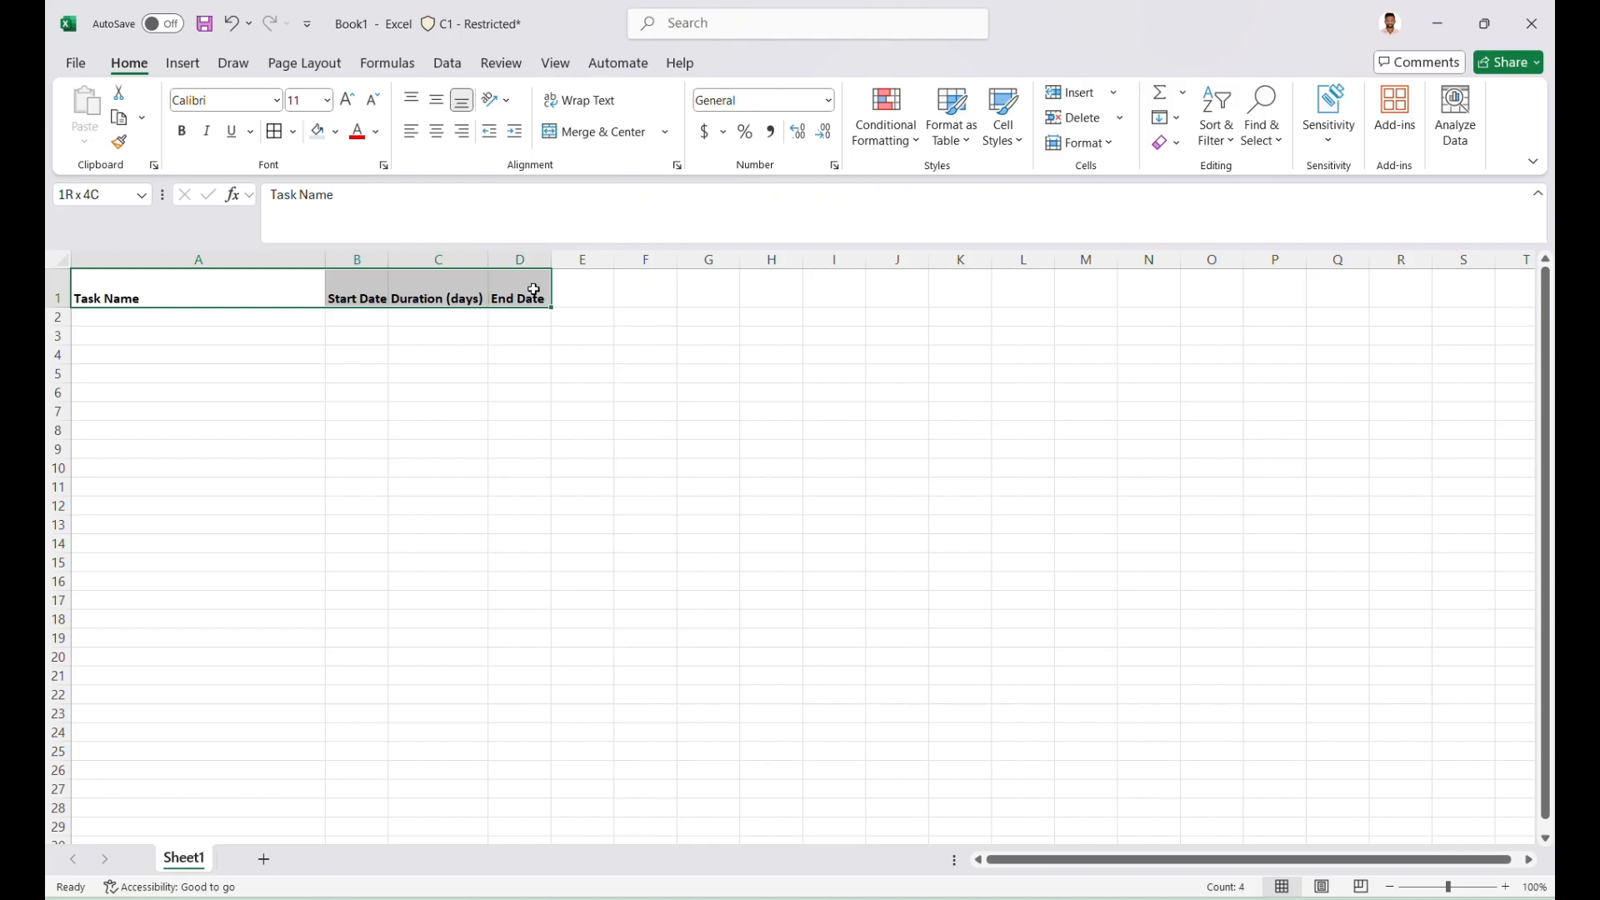
pyautogui.click(437, 100)
pyautogui.click(437, 131)
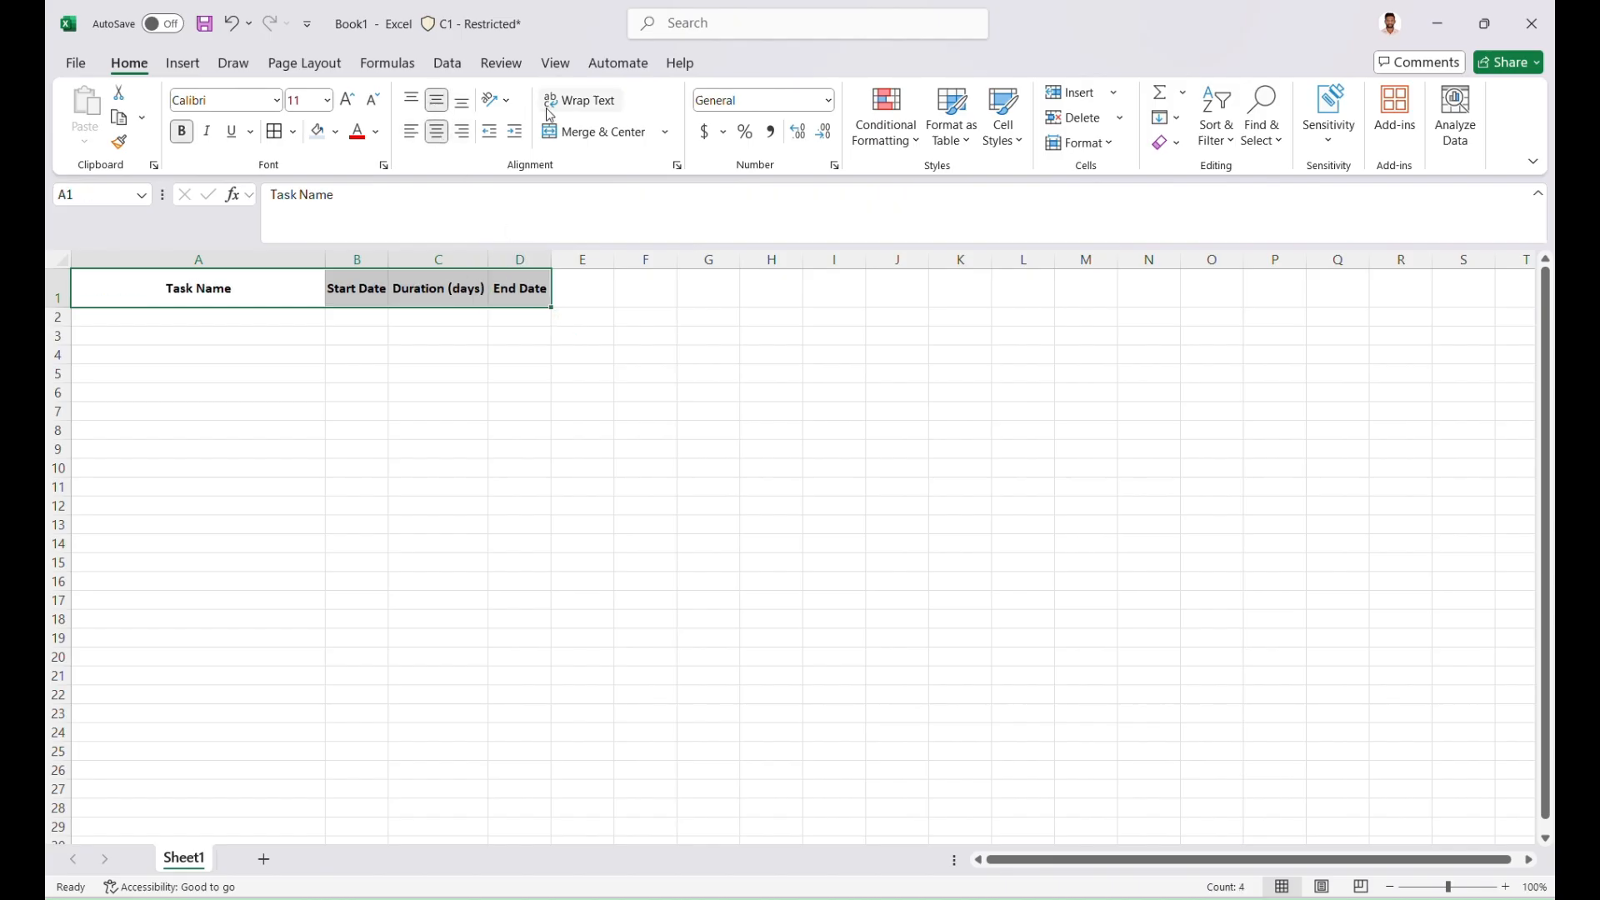
pyautogui.click(549, 109)
pyautogui.click(422, 360)
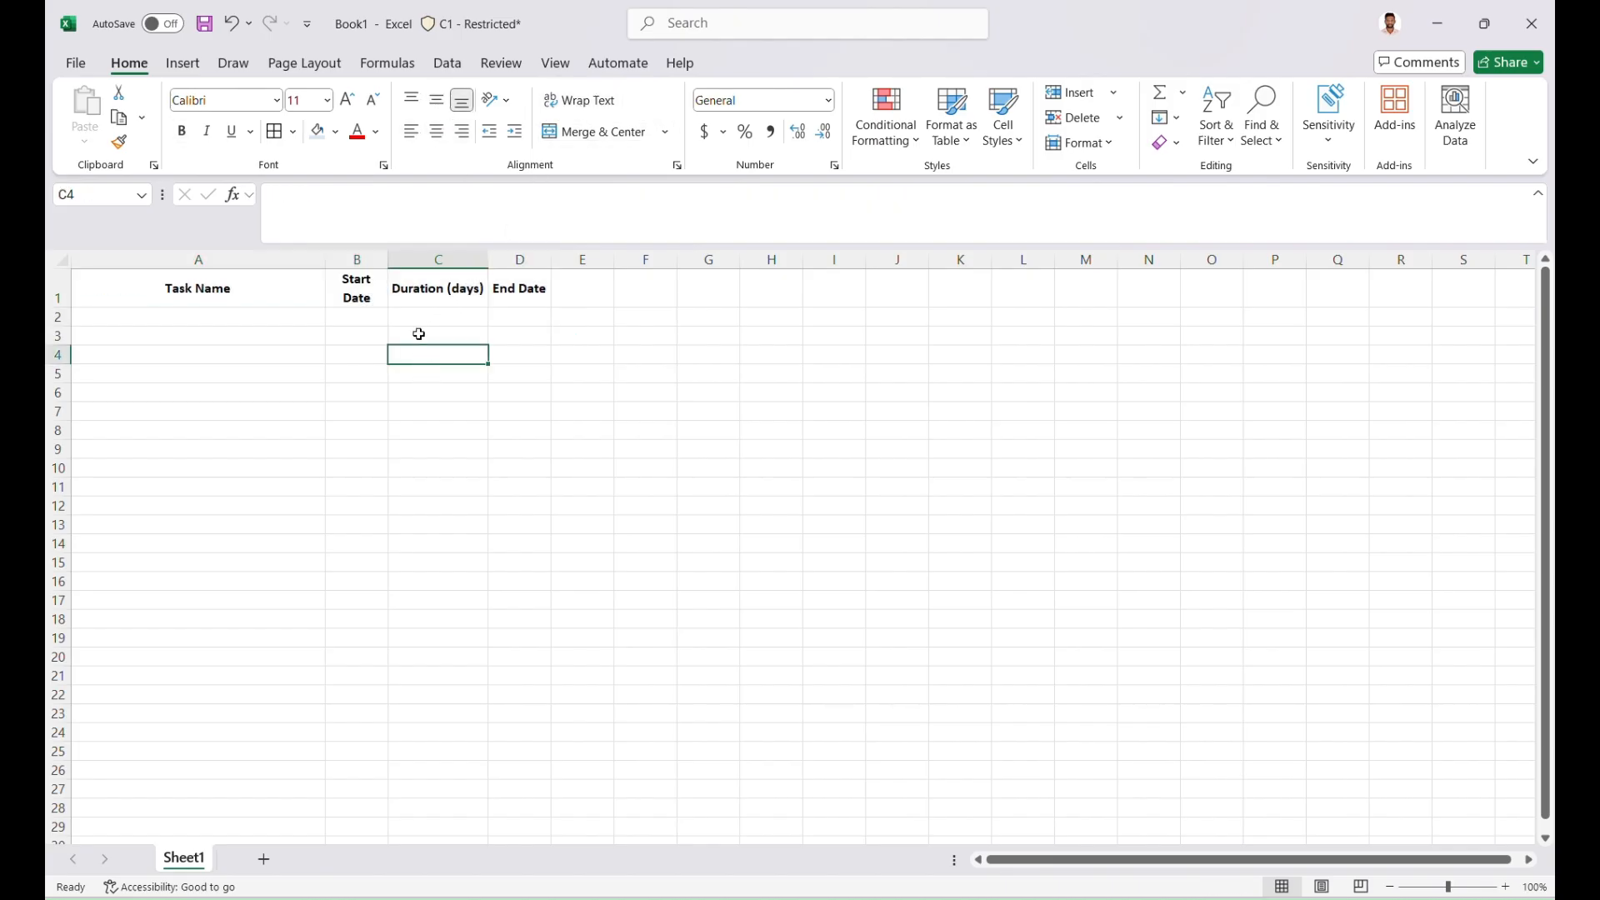
# Widen the Start Date column to fit its header on one line and narrow the Duration (days) column so its header wraps
pyautogui.moveTo(389, 259); pyautogui.dragTo(407, 253)
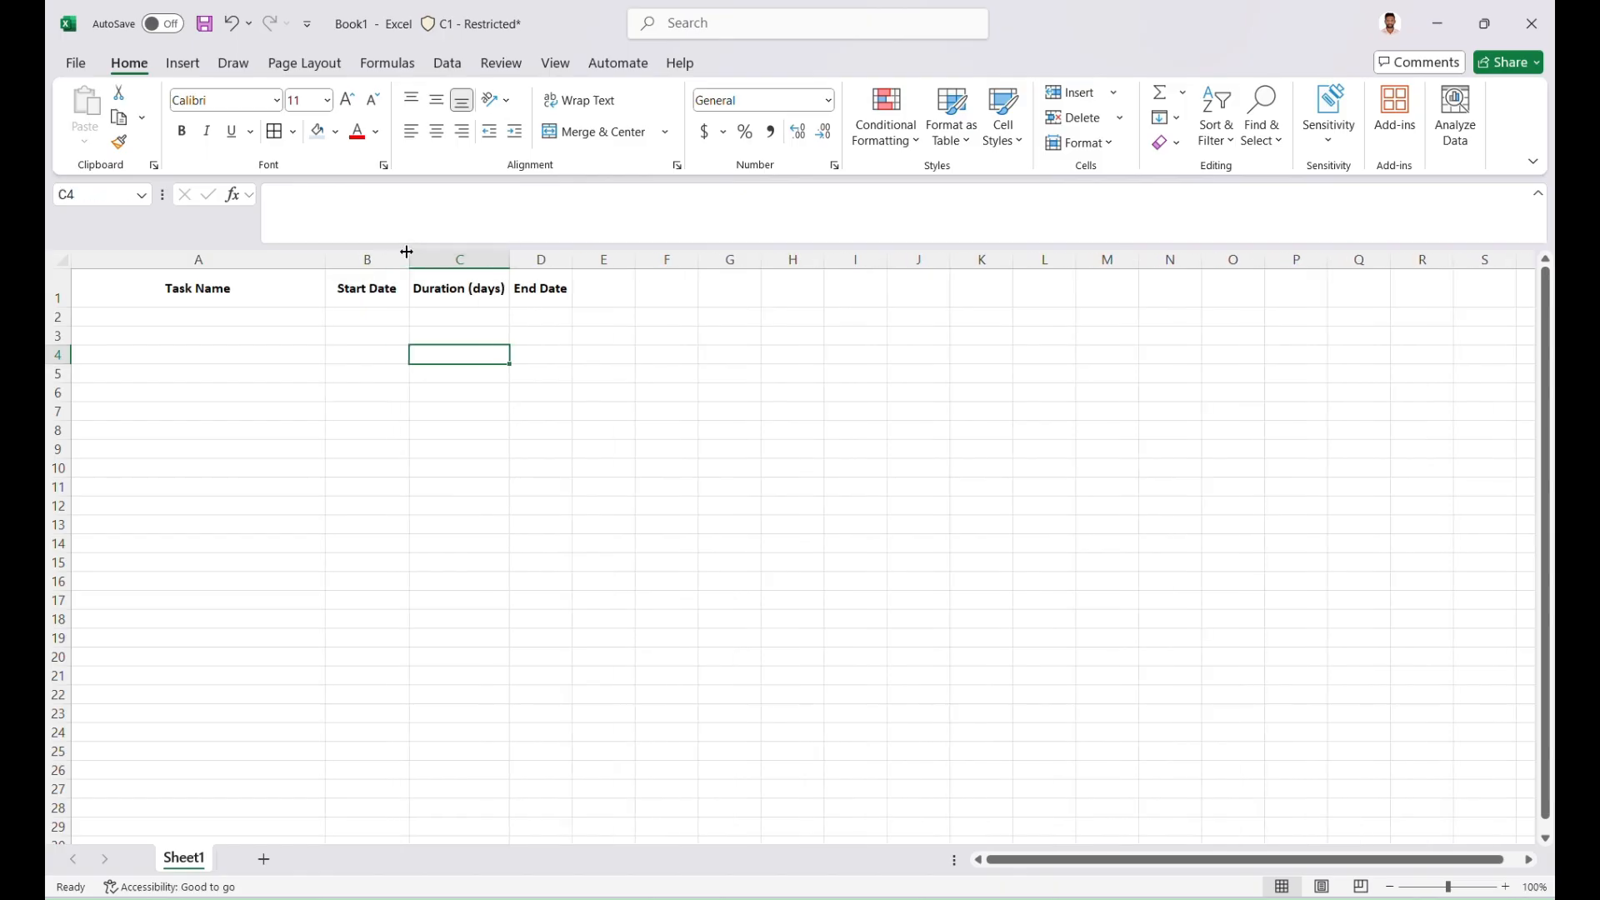
pyautogui.moveTo(510, 258); pyautogui.dragTo(469, 258)
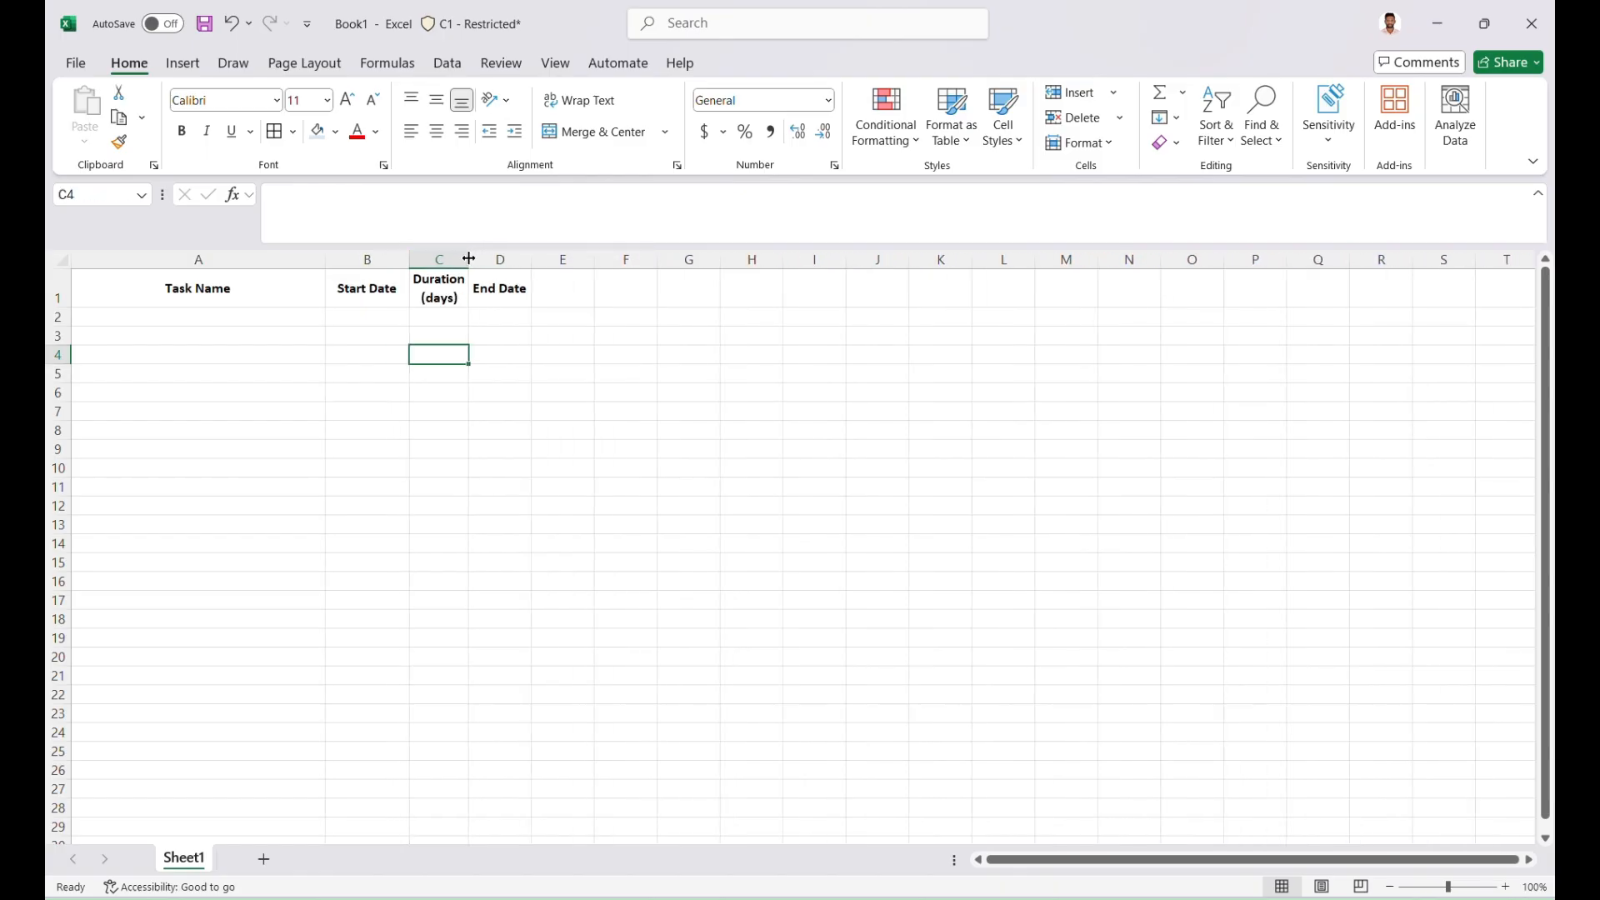
pyautogui.click(130, 318)
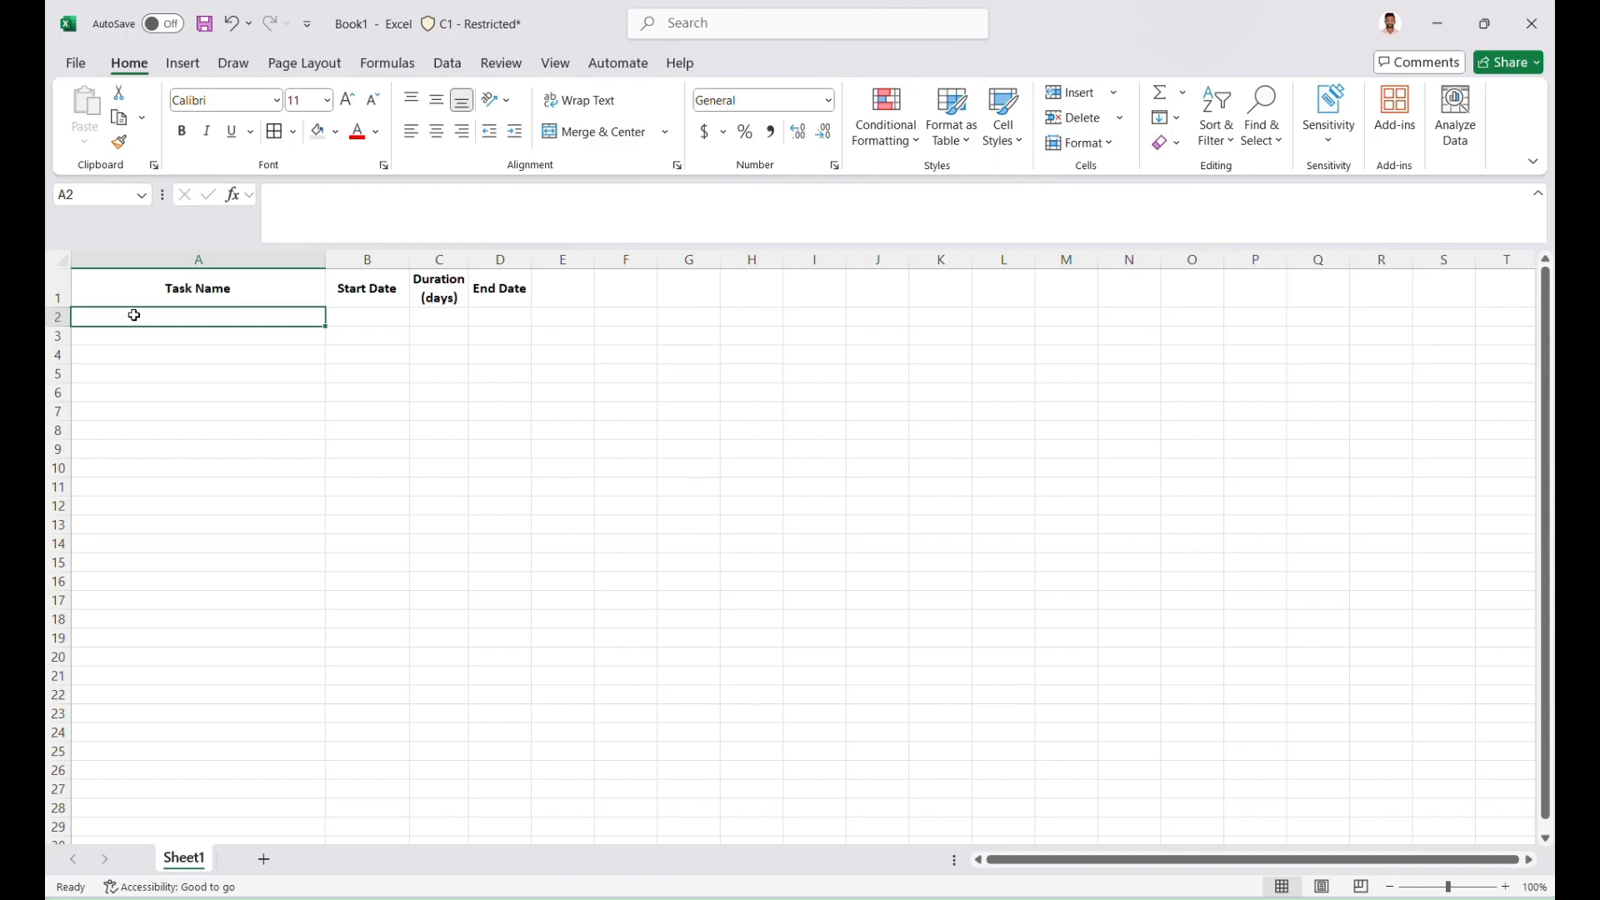
# Fill the header cells A1:D1 with light blue
pyautogui.moveTo(140, 286); pyautogui.dragTo(522, 296)
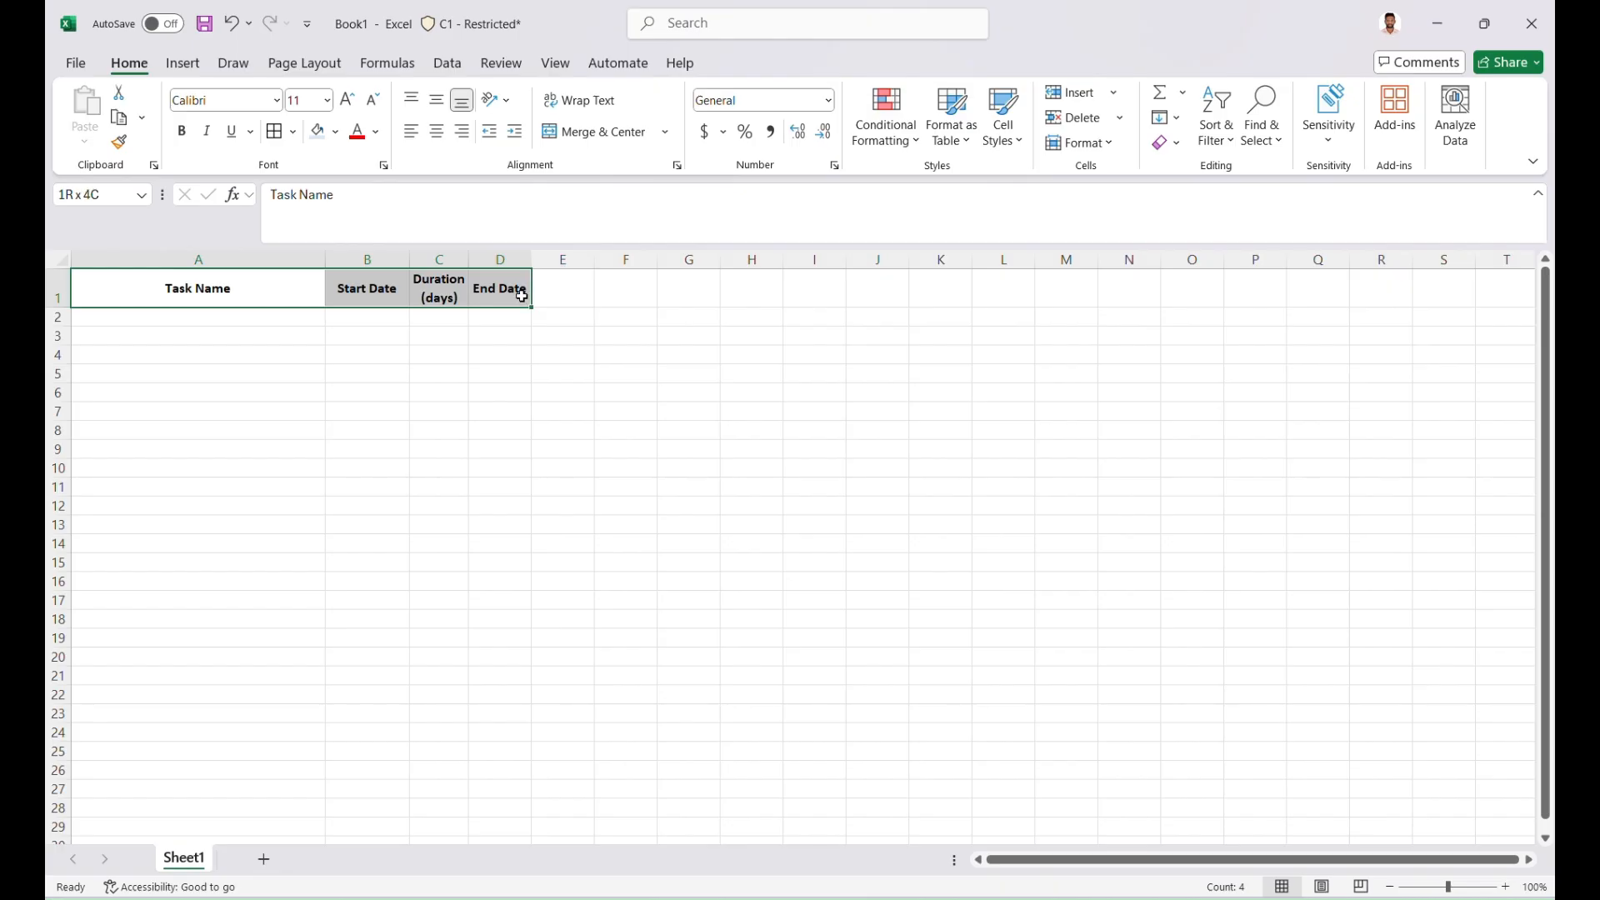
pyautogui.click(318, 131)
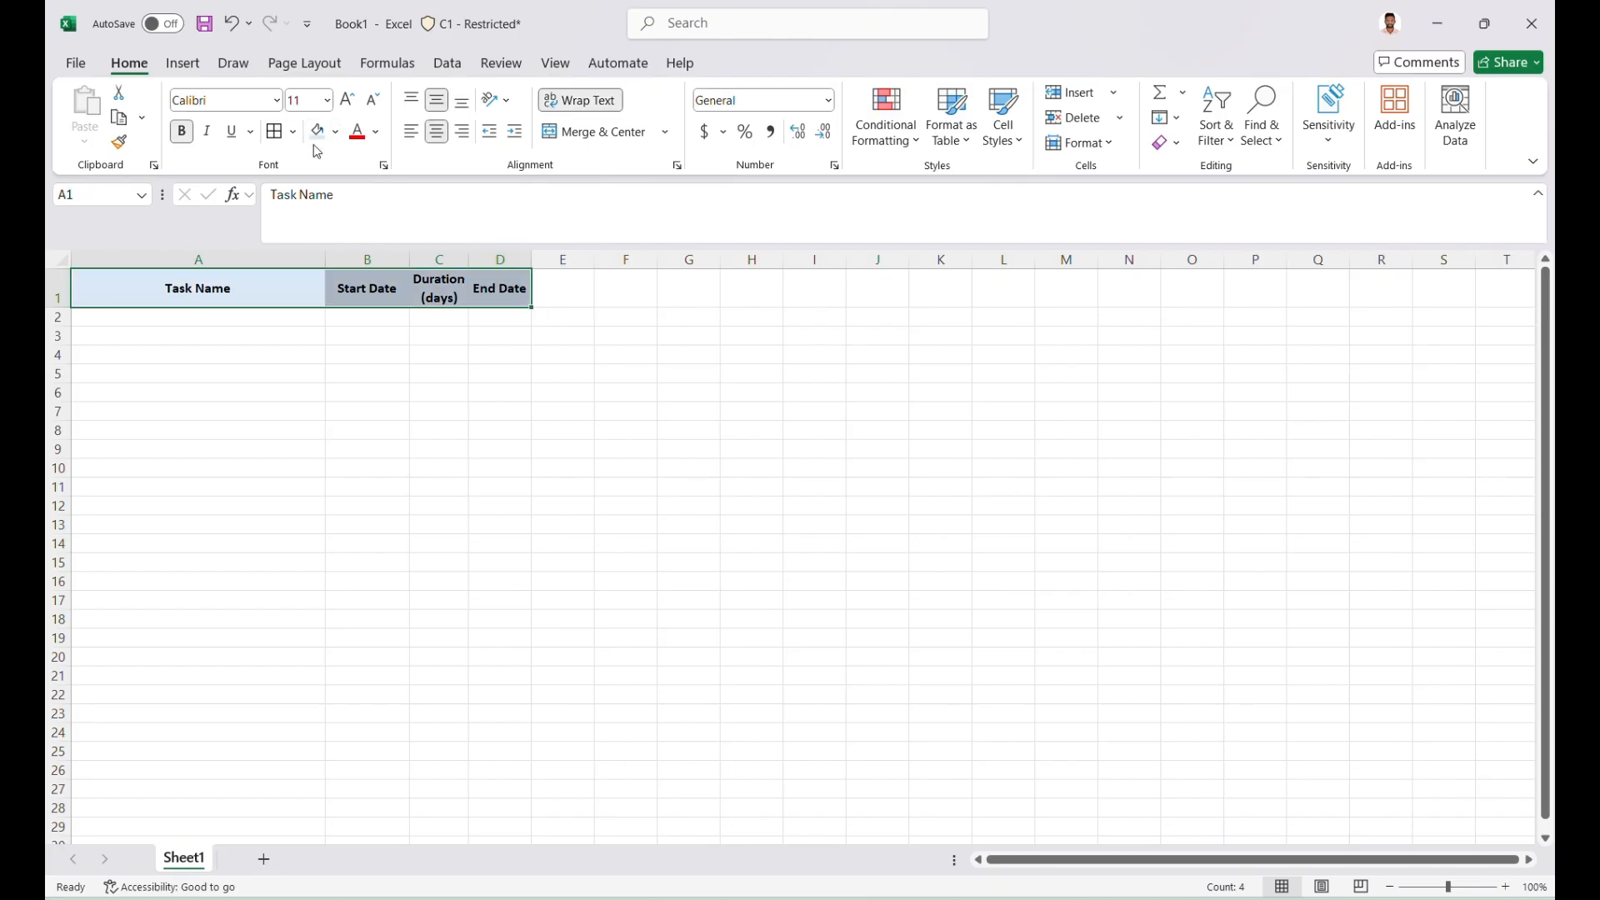
# Enter the task names Project Kick-off and Requirement Gathering in cells A2 and A3
pyautogui.click(165, 319)
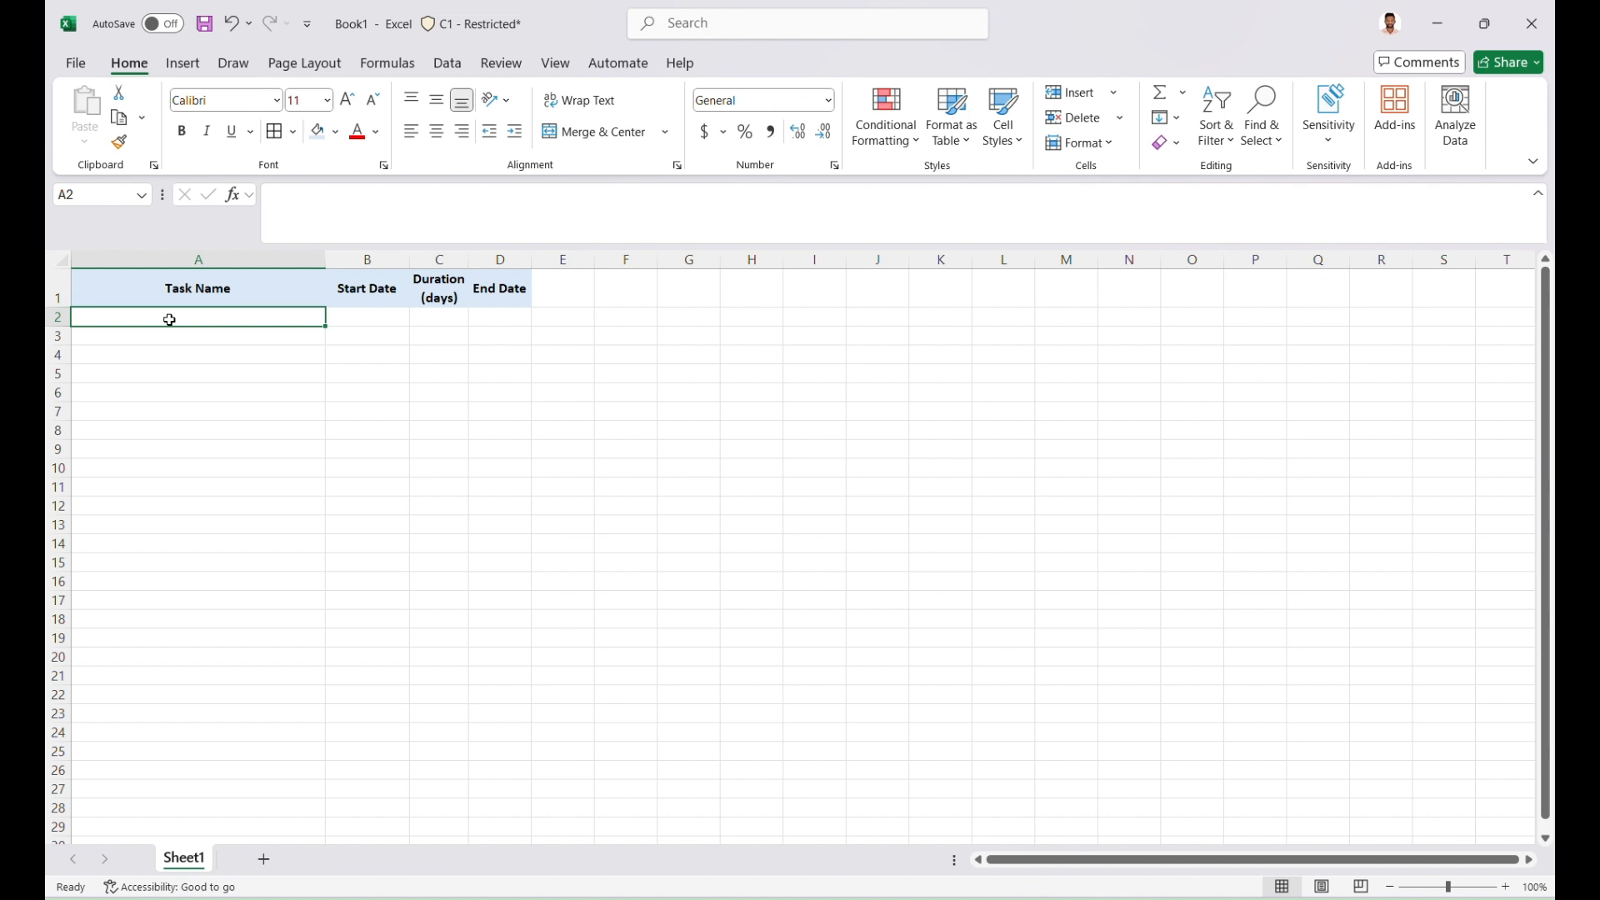
pyautogui.write('Pro')
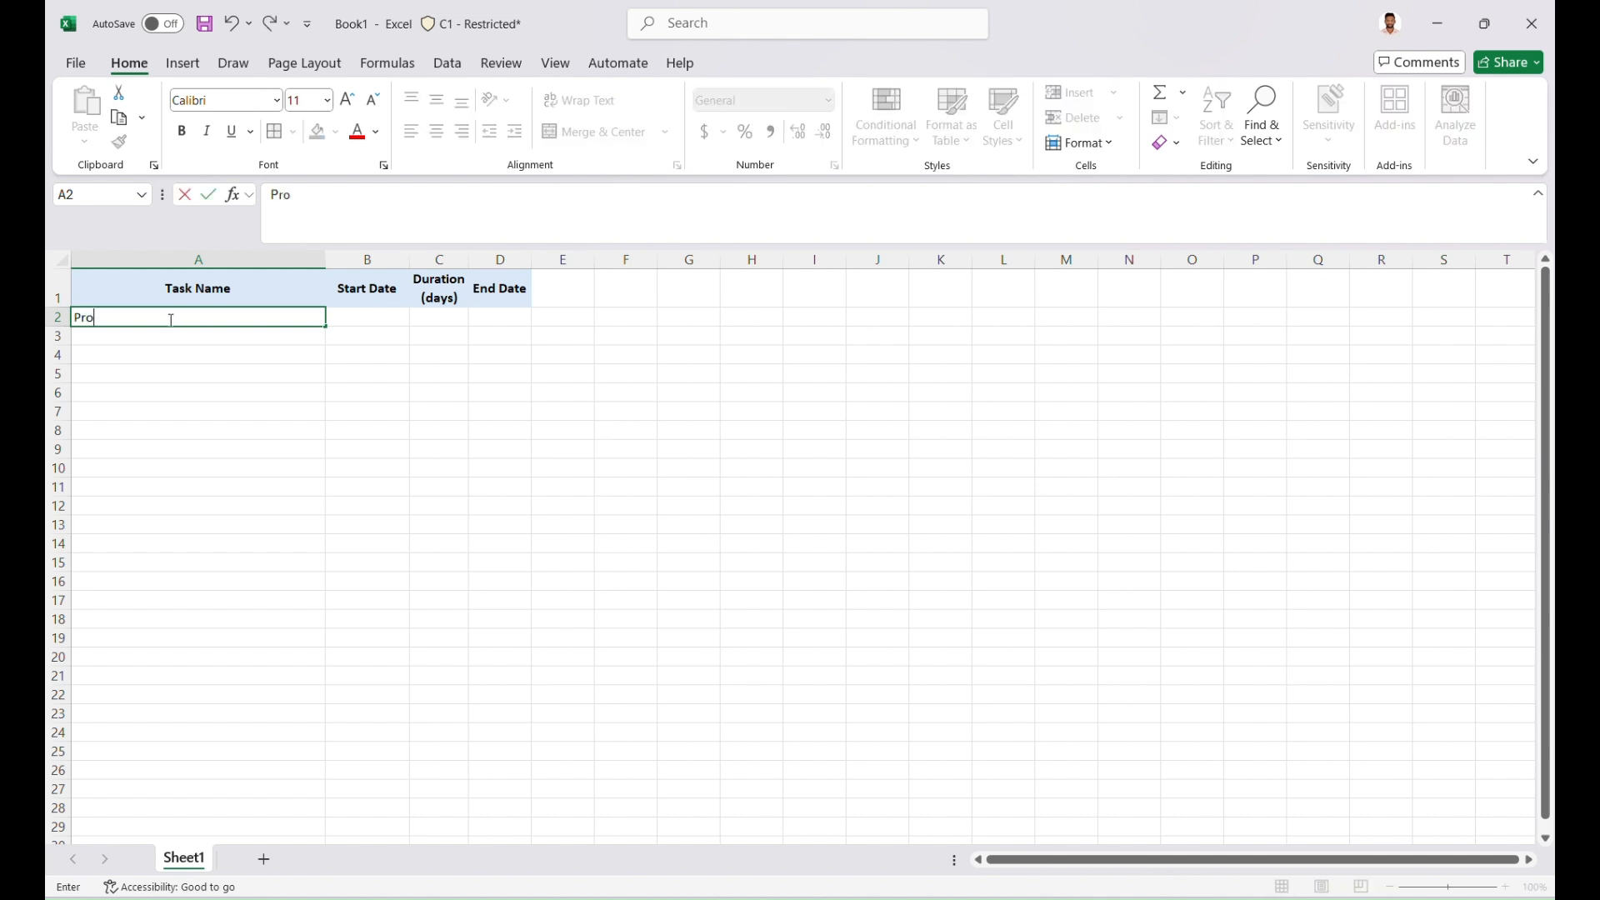
pyautogui.write('ject Kick')
pyautogui.write('-f')
pyautogui.write('off')
pyautogui.press('Return')
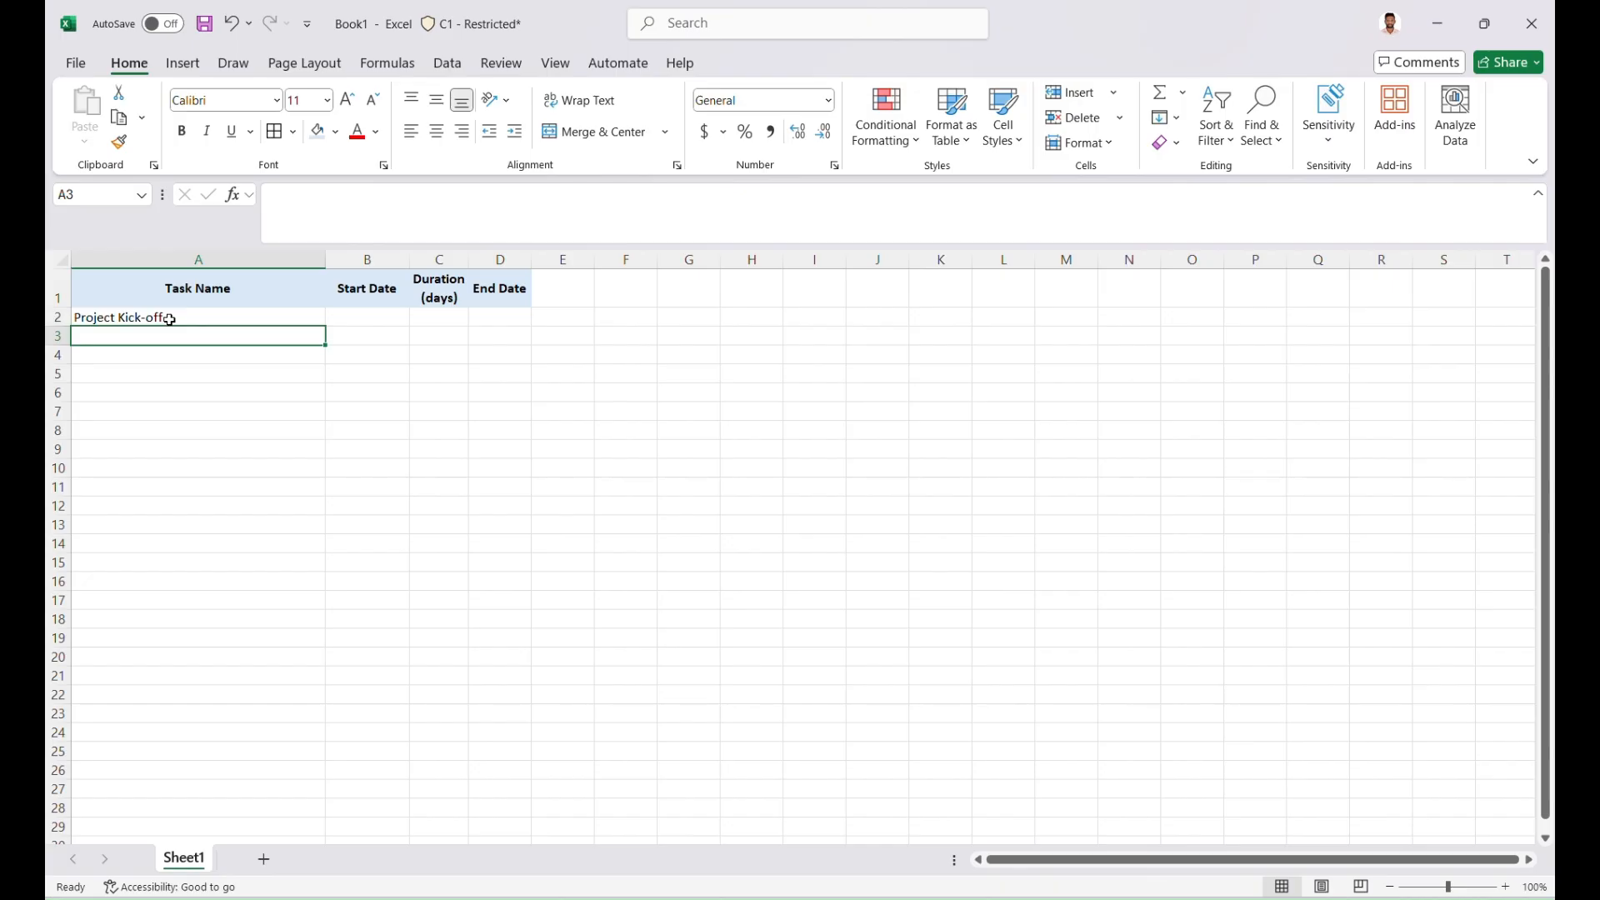
pyautogui.write('Requi')
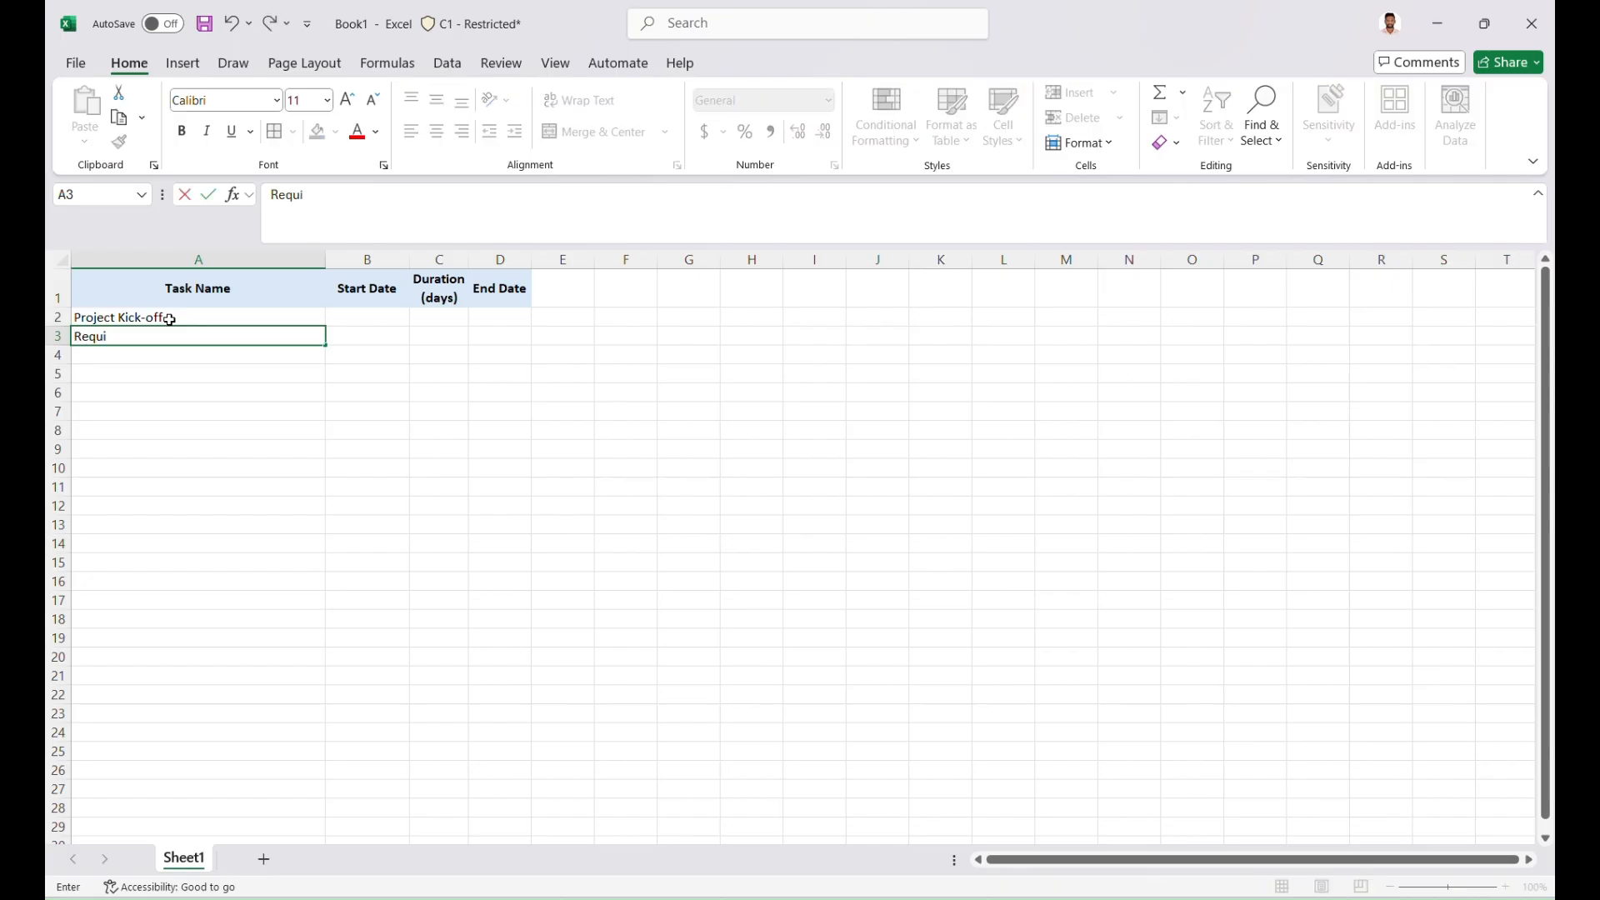
pyautogui.write('rement Gathering')
pyautogui.press('Return')
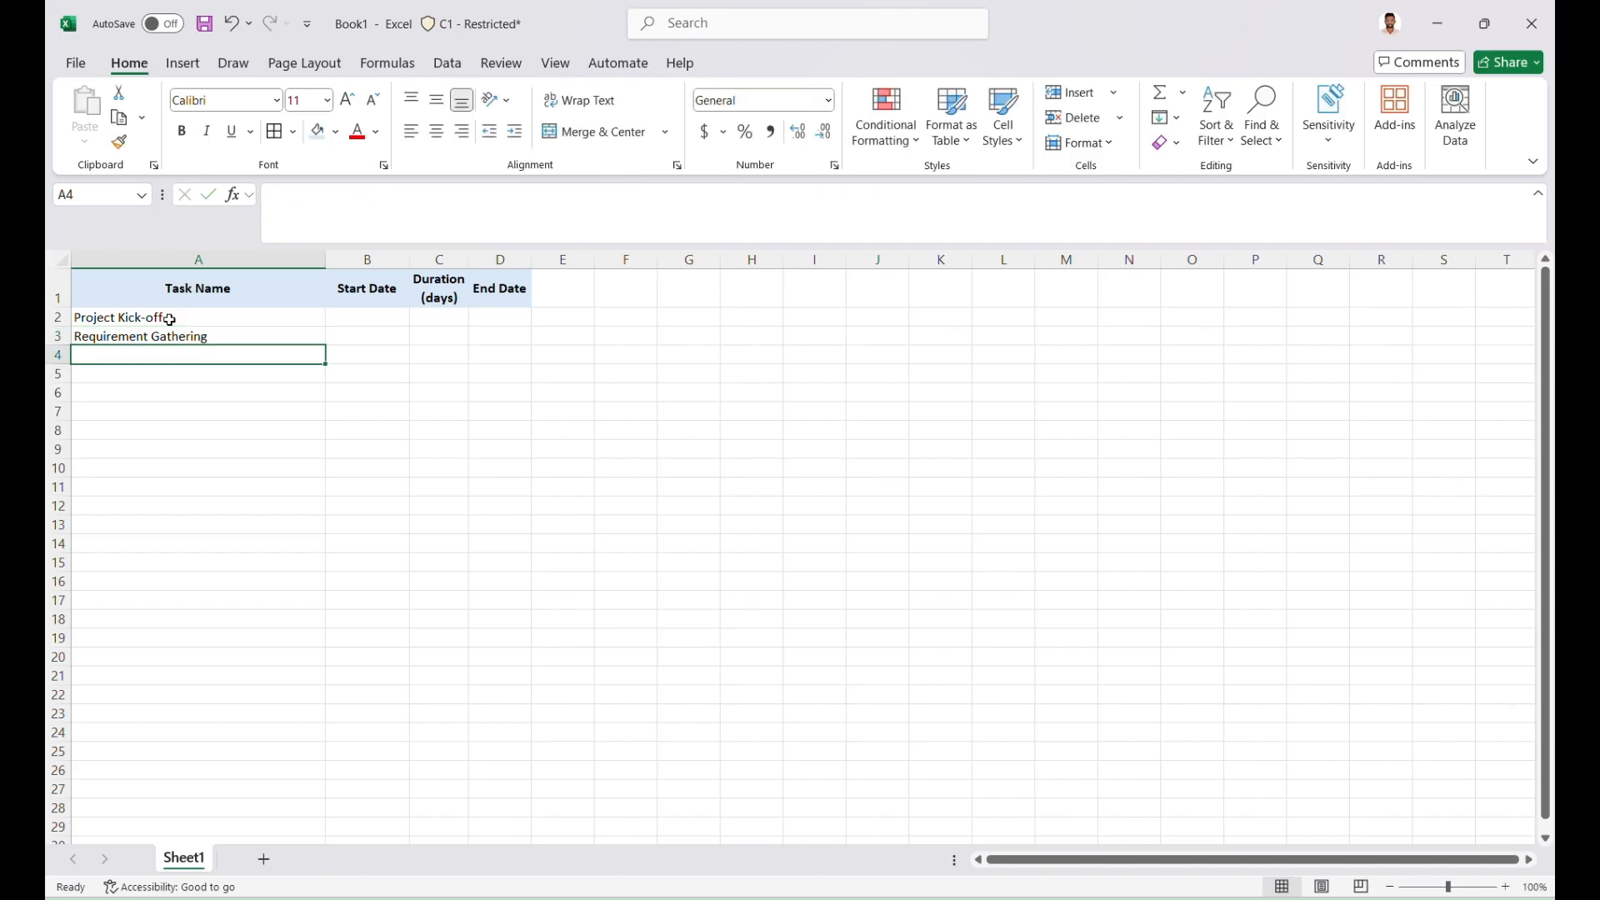
# Enter the task name Design Phase in cell A4
pyautogui.write('design')
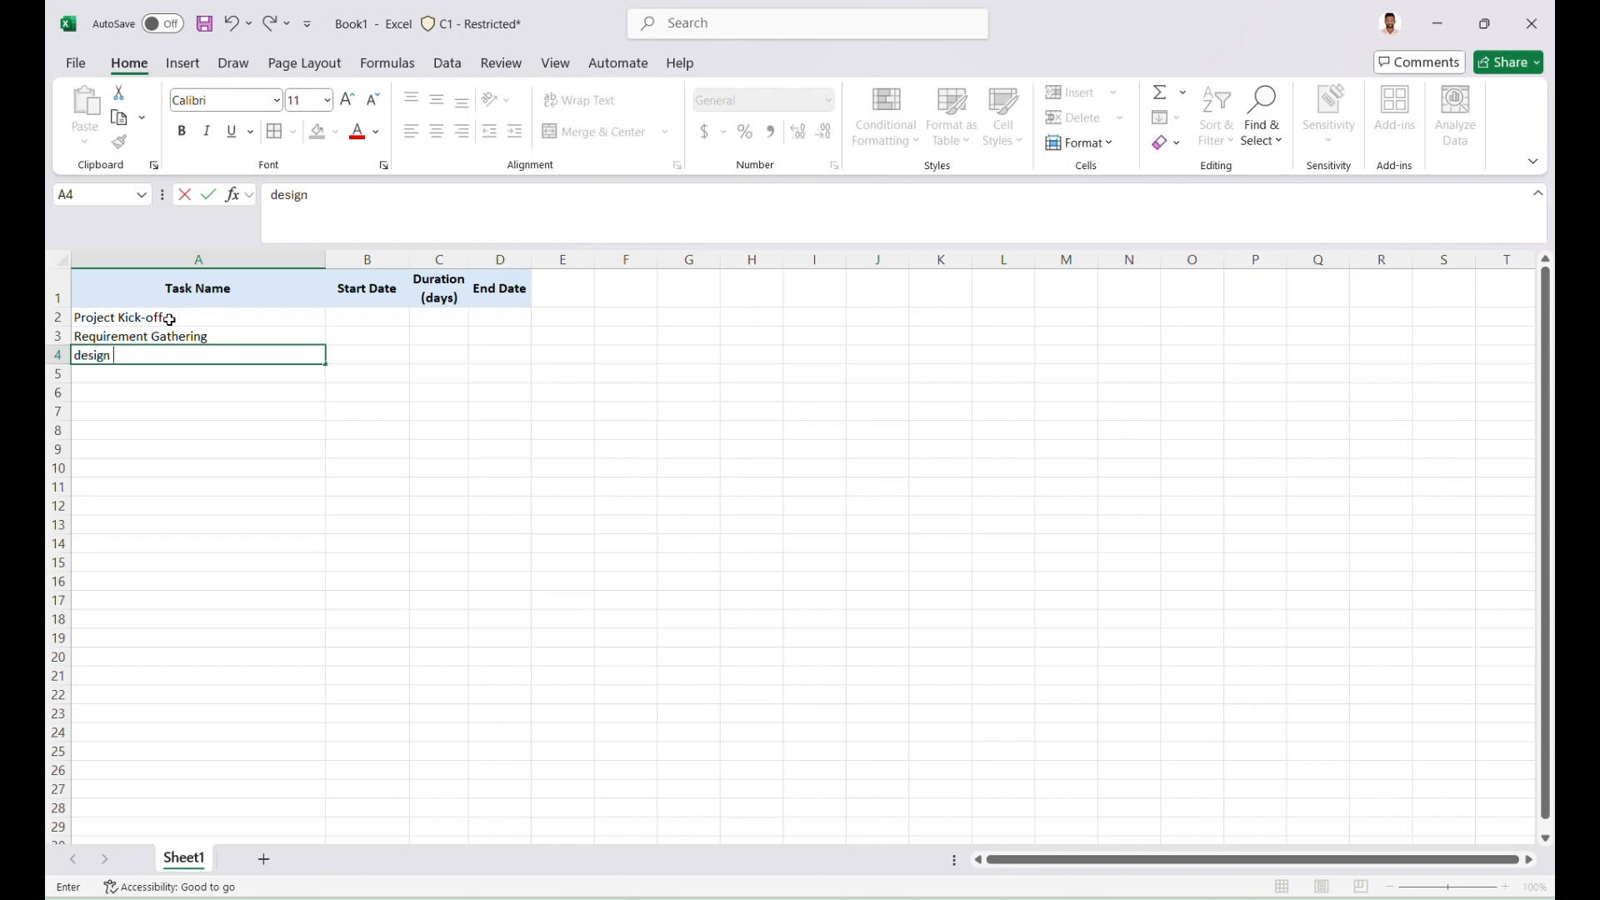
pyautogui.press('BackSpace')
pyautogui.press('BackSpace')
pyautogui.press('BackSpace')
pyautogui.press('BackSpace')
pyautogui.press('BackSpace')
pyautogui.press('BackSpace')
pyautogui.write('Design Phase')
pyautogui.press('Return')
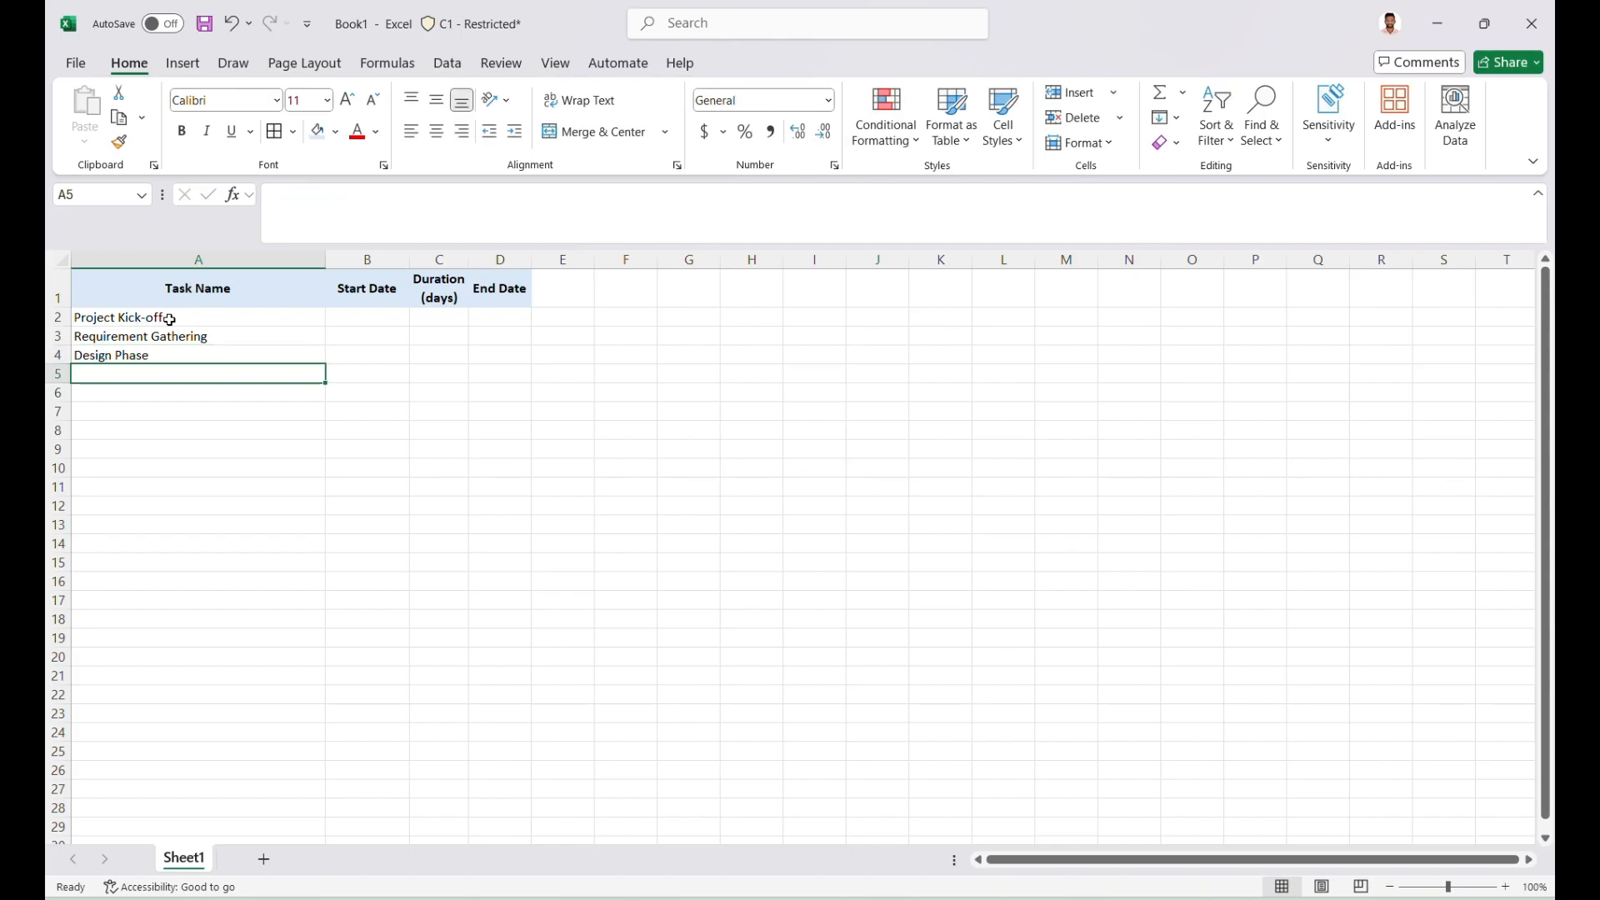
# Enter the task name Development - Module A in cell A5
pyautogui.write('Dev')
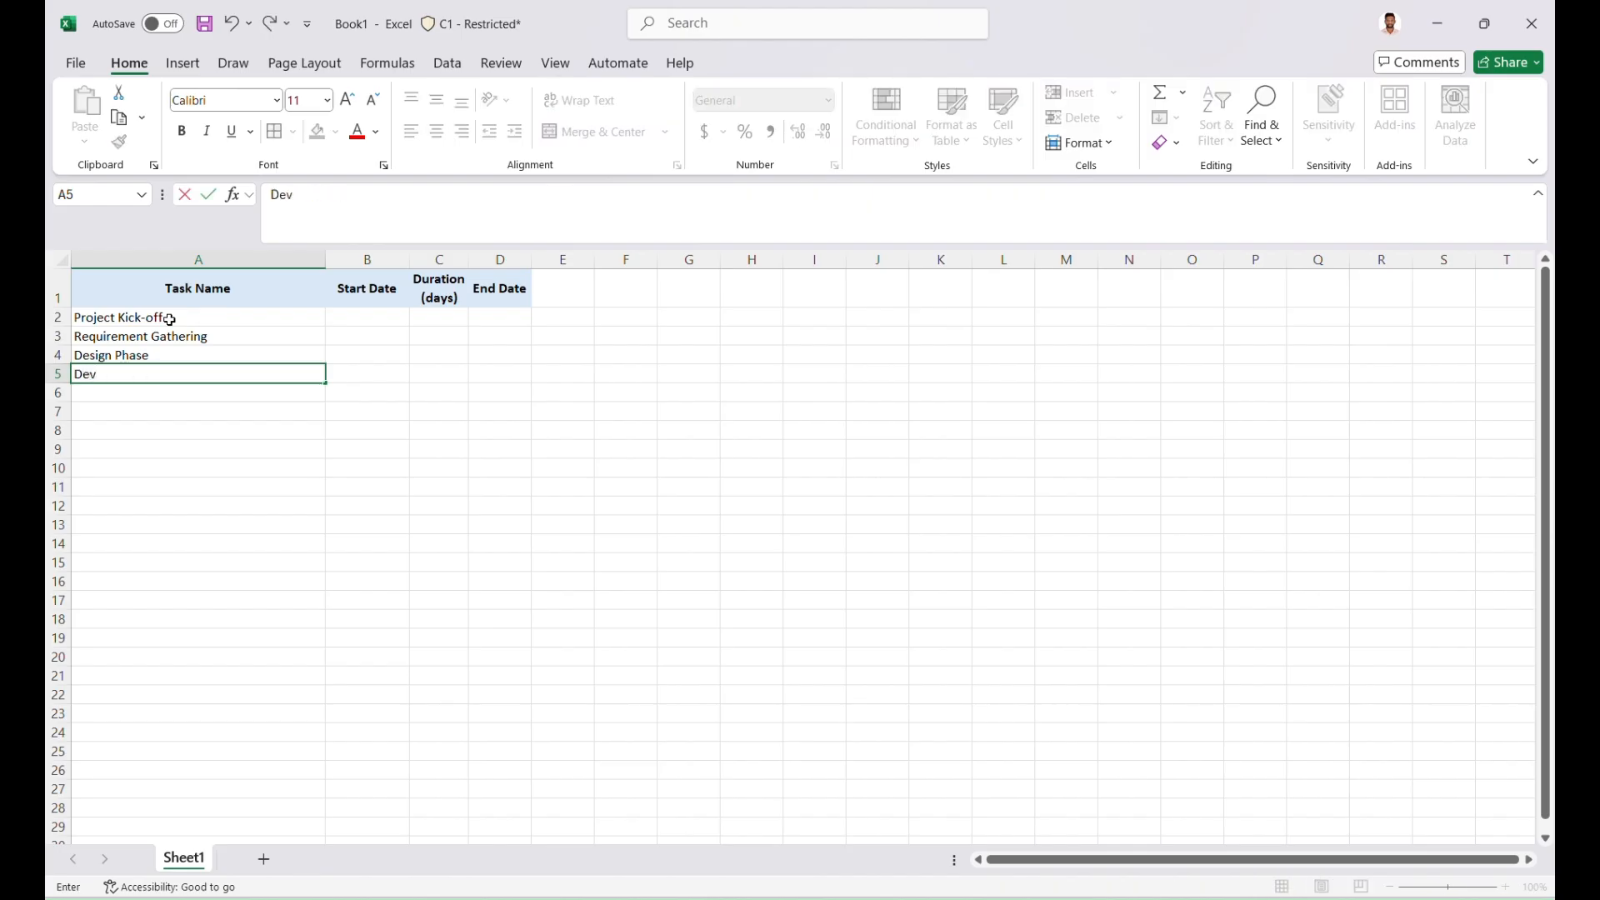
pyautogui.write('elopment')
pyautogui.write(' P')
pyautogui.press('BackSpace')
pyautogui.press('BackSpace')
pyautogui.write('- Module A')
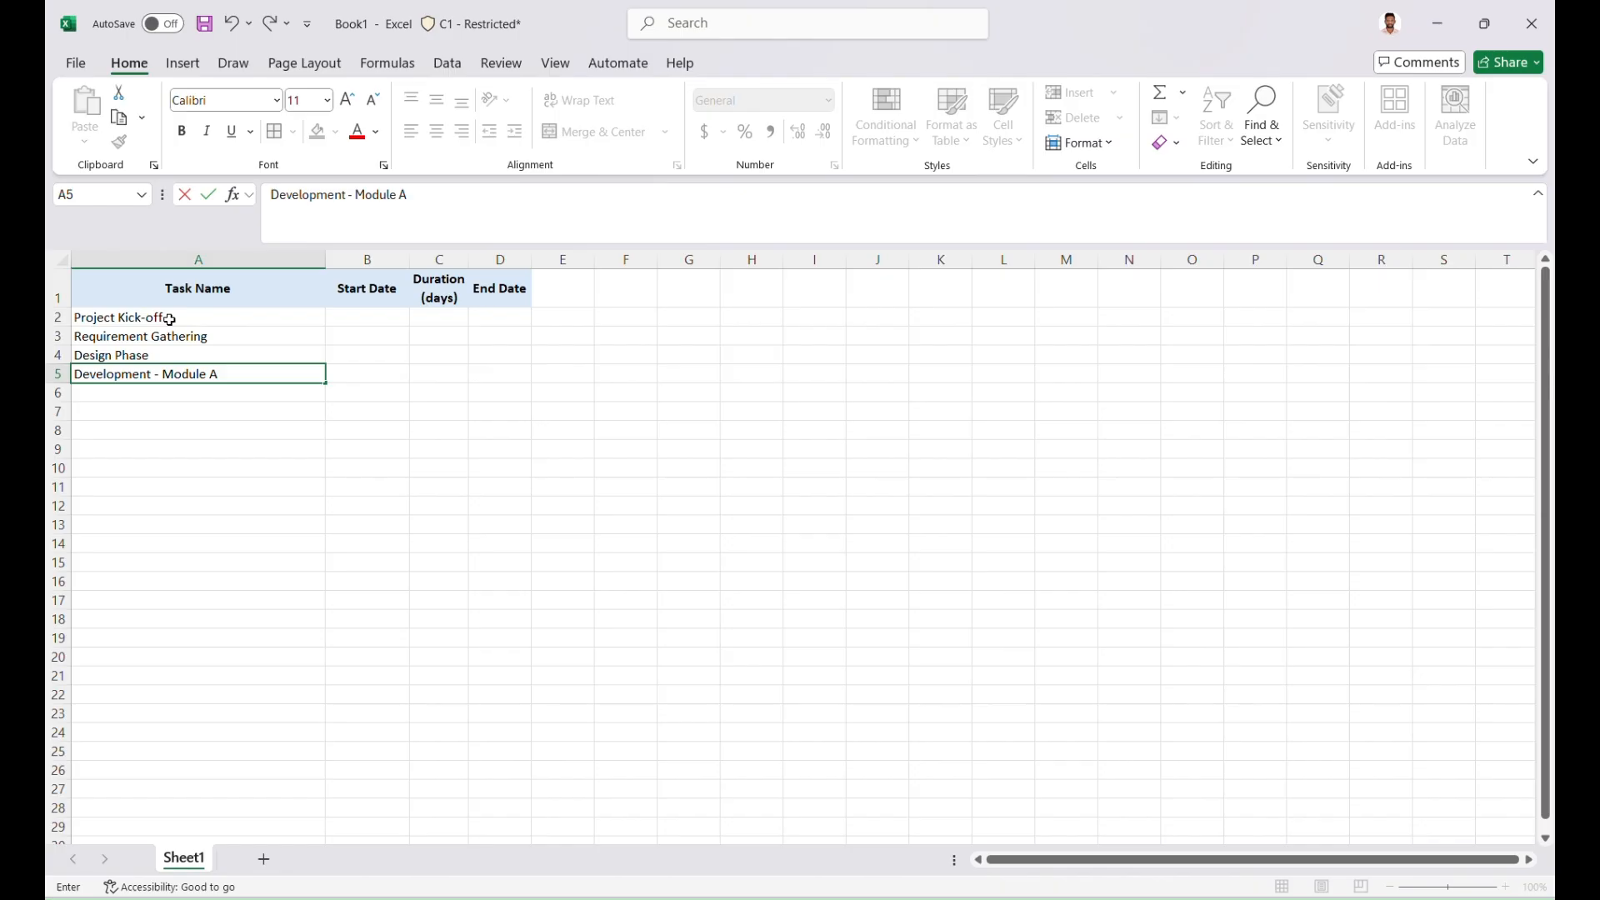
pyautogui.press('Return')
# Enter the task name Development - Module B in cell A6, reusing the Module A entry
pyautogui.write('Development - Module A')
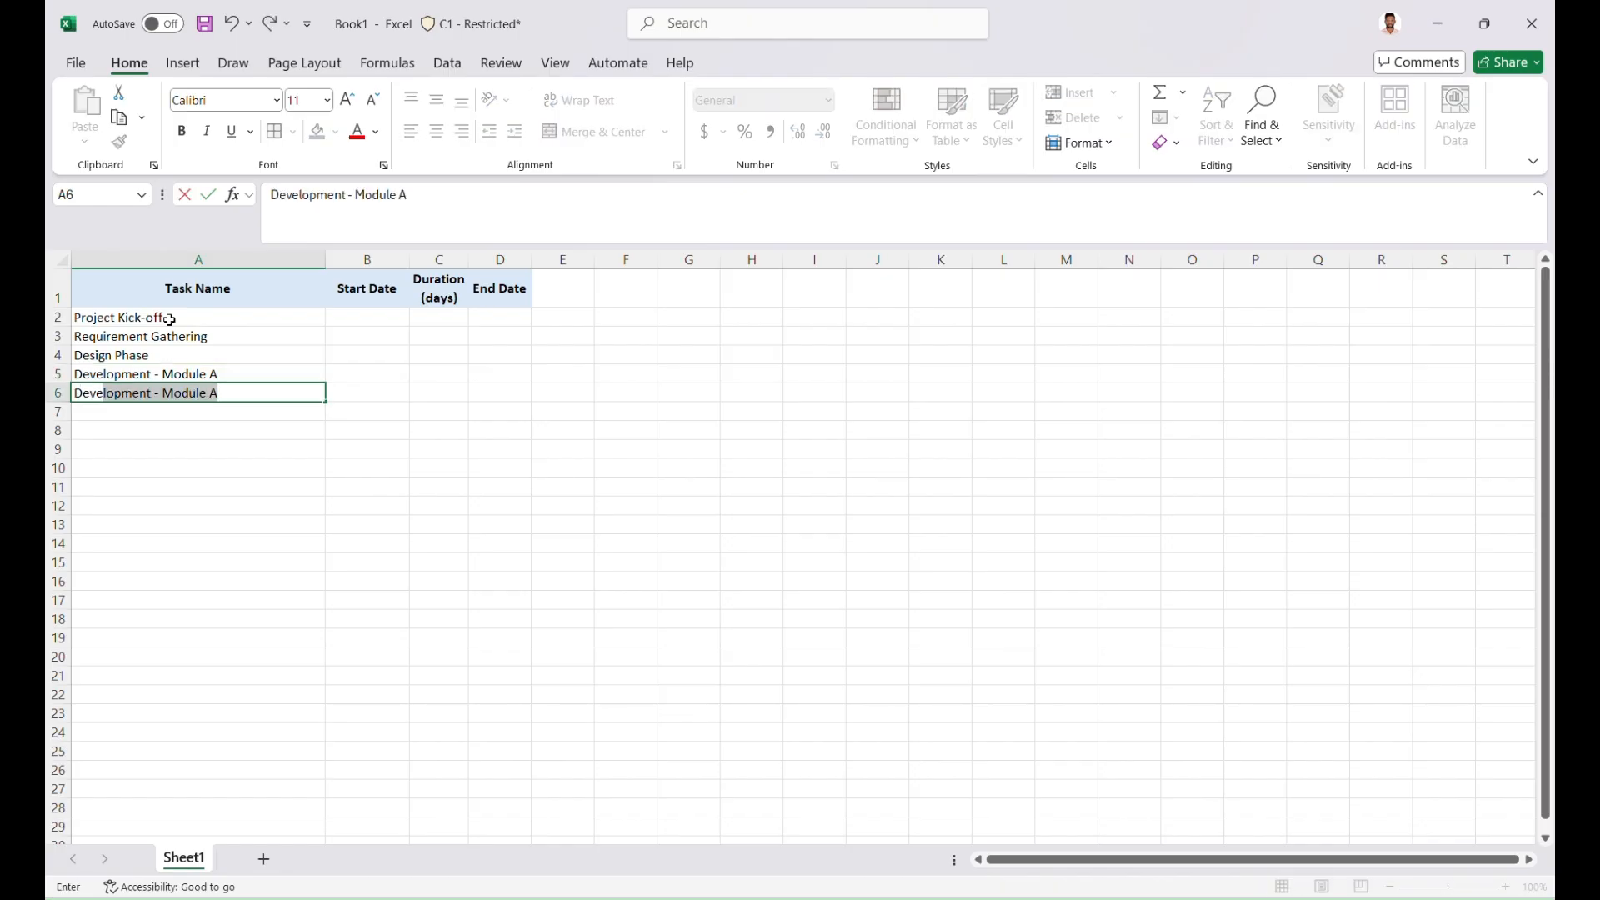
pyautogui.press('Tab')
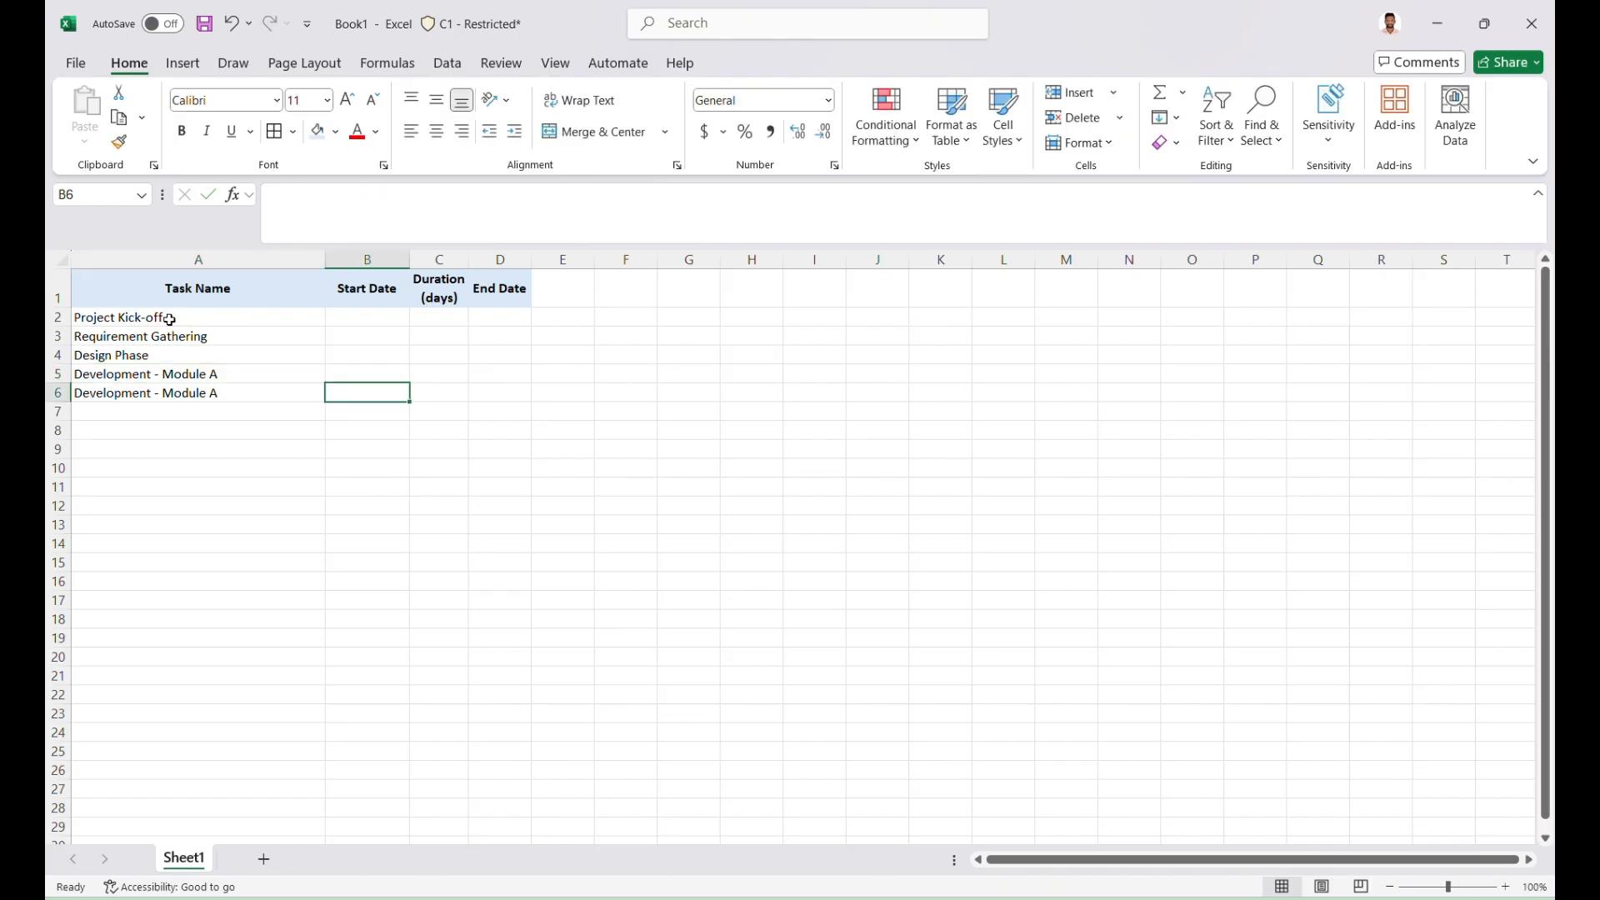
pyautogui.press('Left')
pyautogui.press('F2')
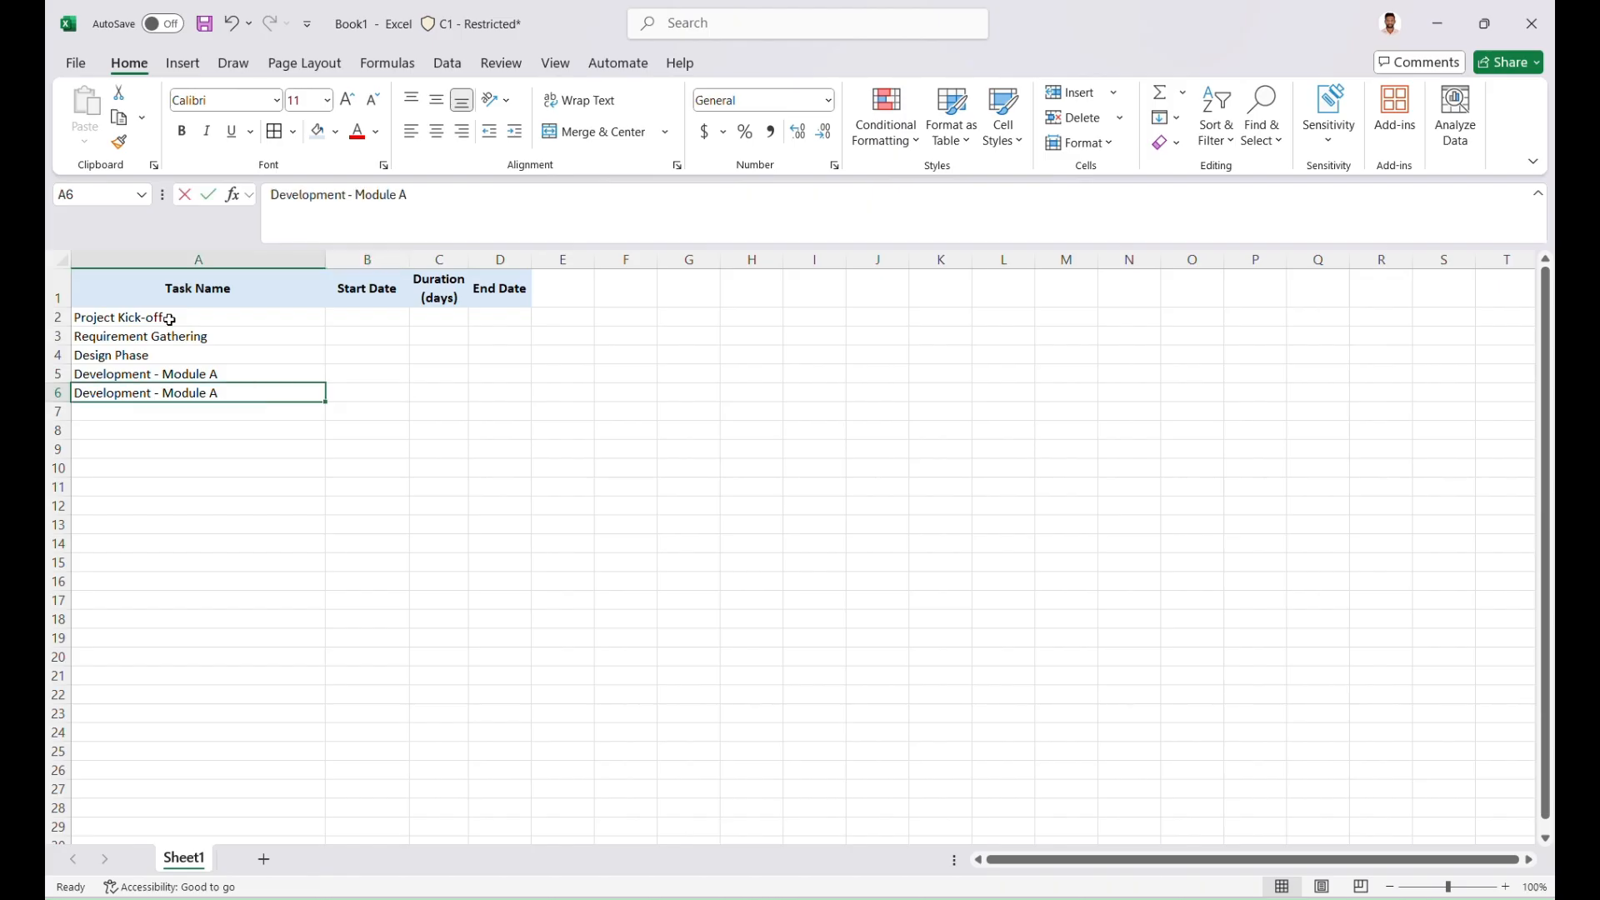
pyautogui.press('BackSpace')
pyautogui.write('B')
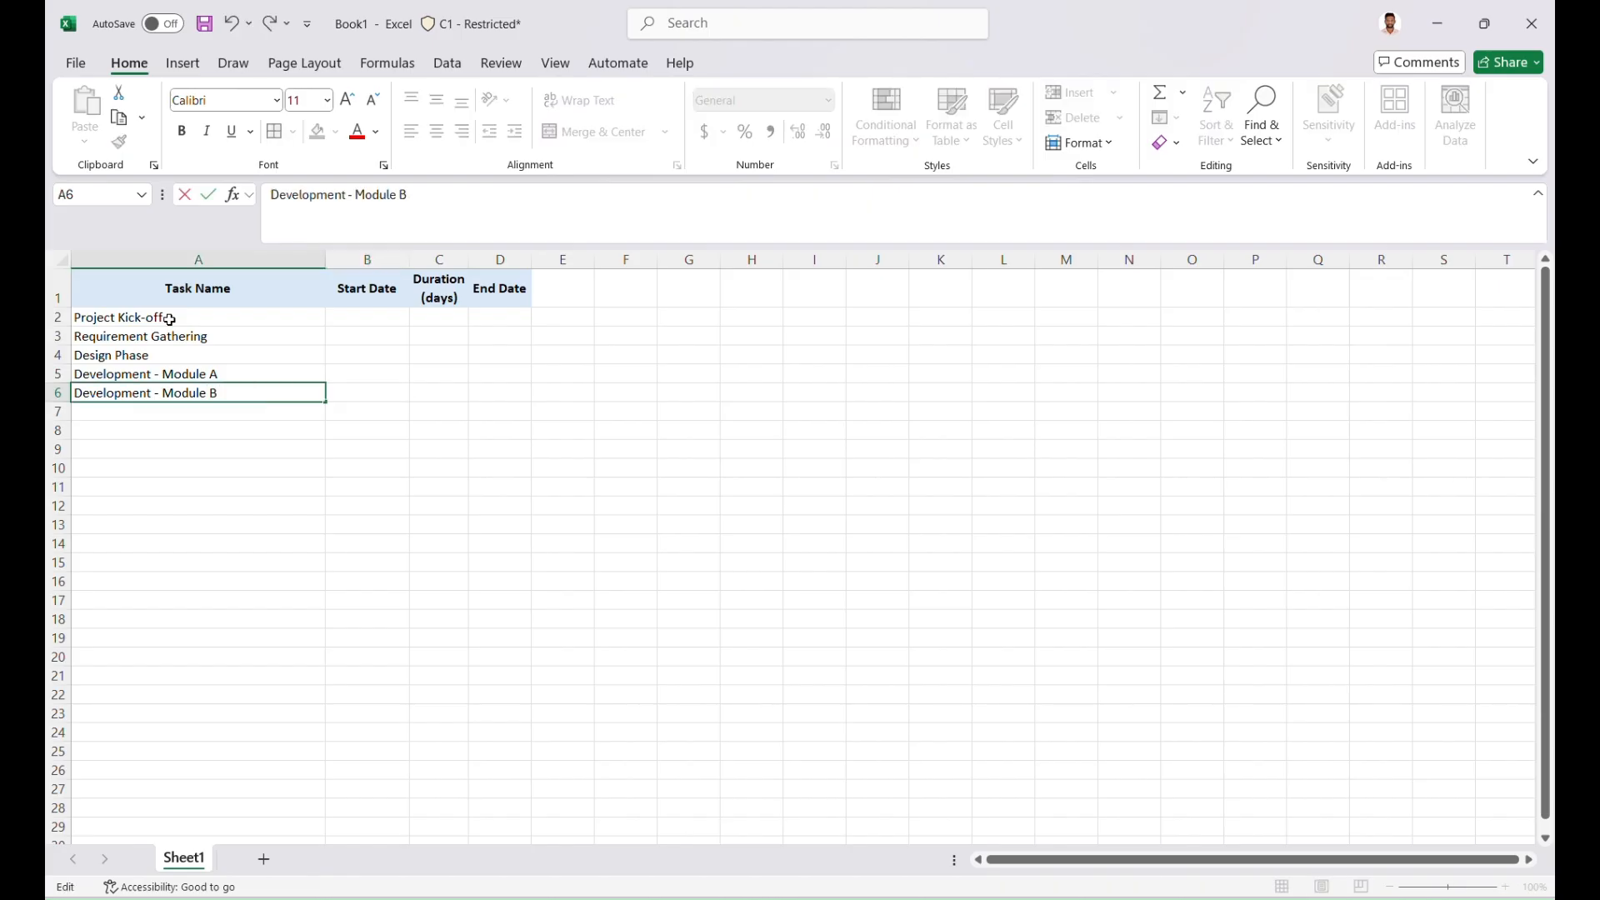
pyautogui.press('Return')
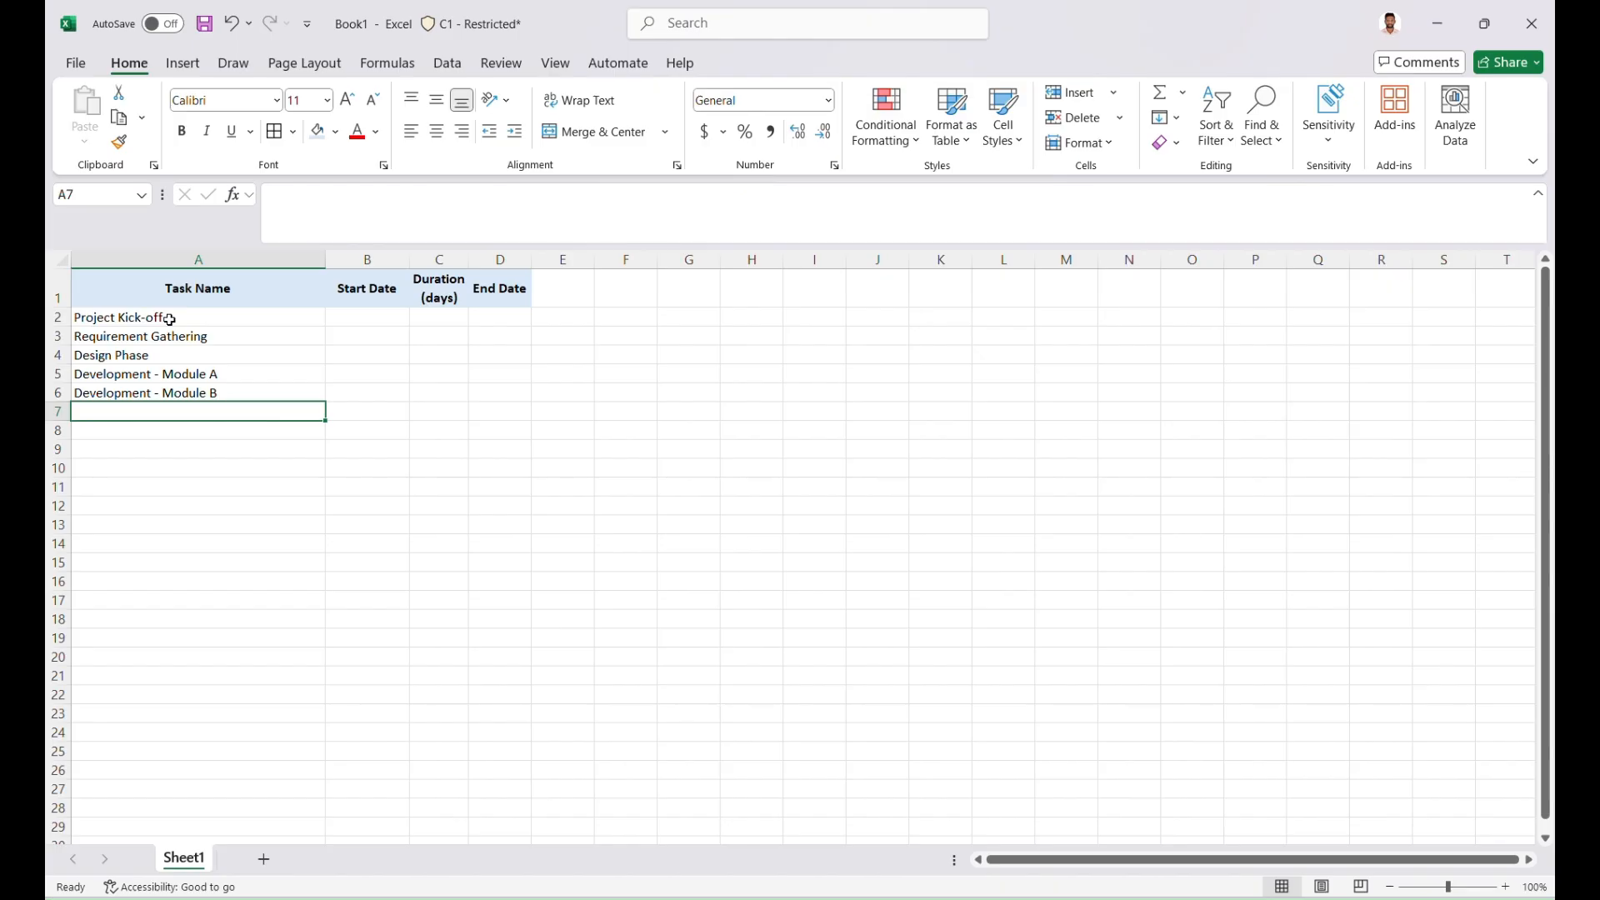
# Enter the task names Integration in cell A7 and Testing - Internal in cell A8
pyautogui.write('Integration')
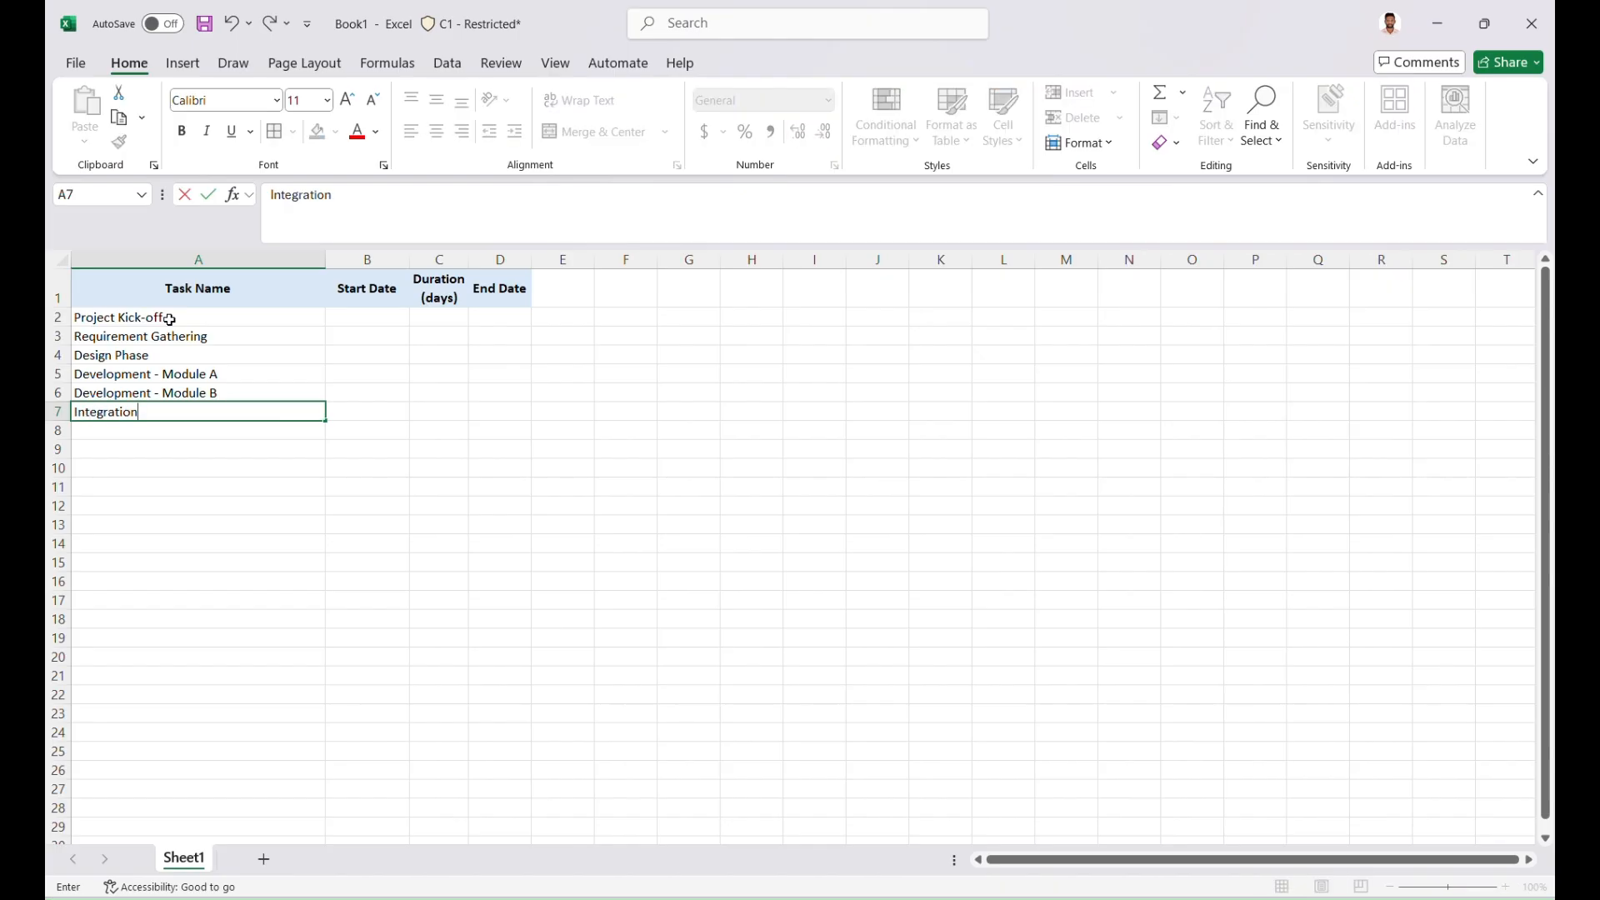
pyautogui.press('Return')
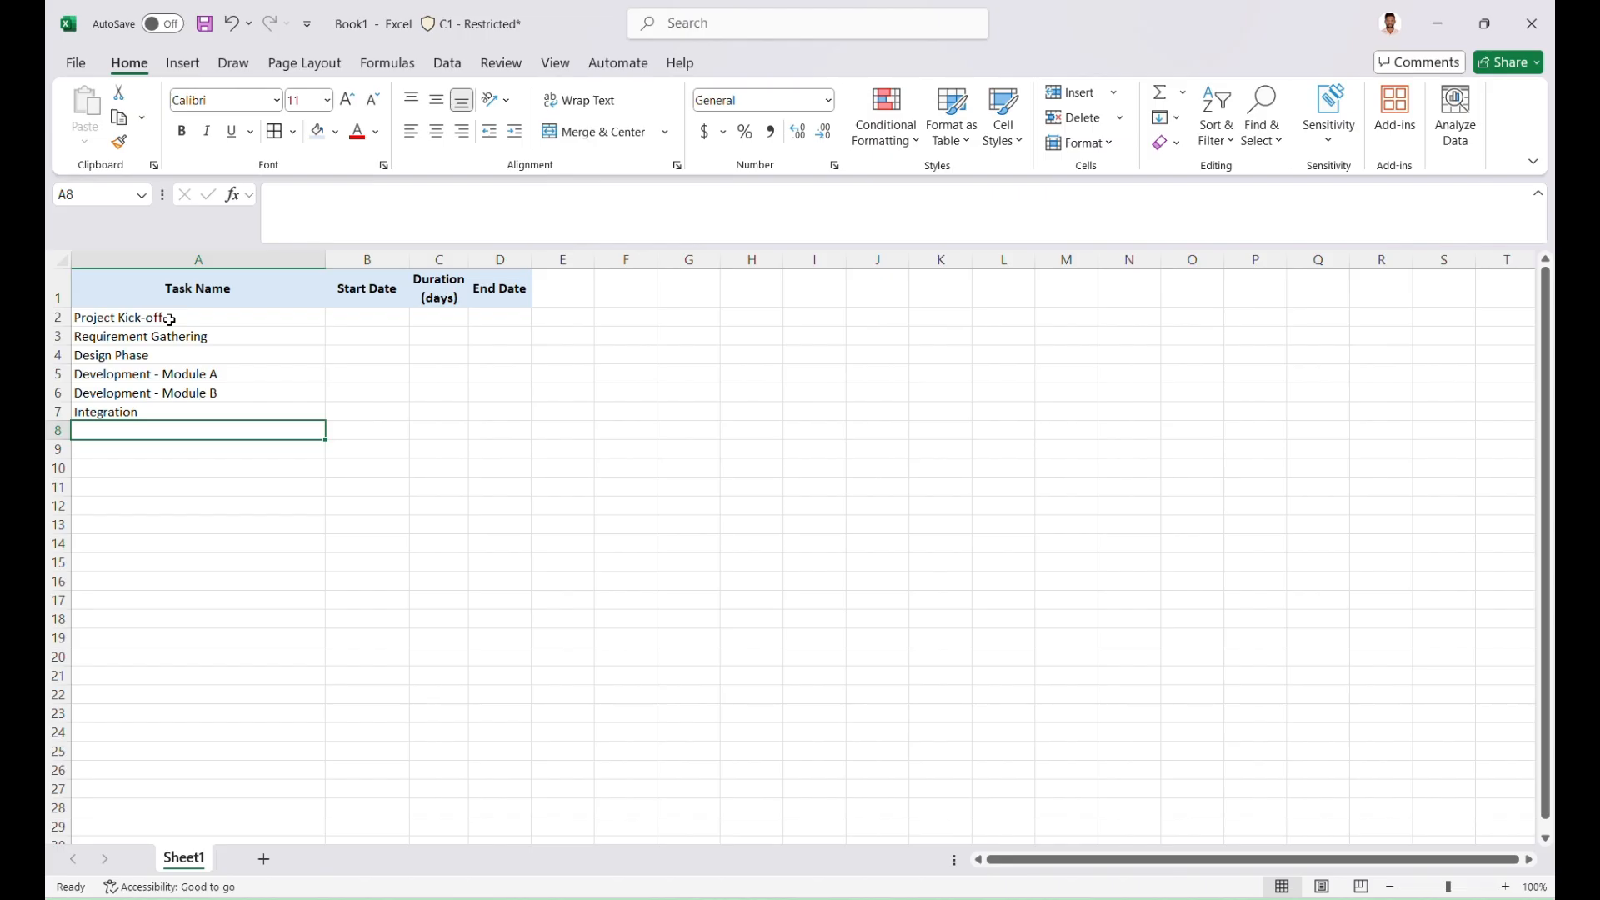
pyautogui.write('Testing')
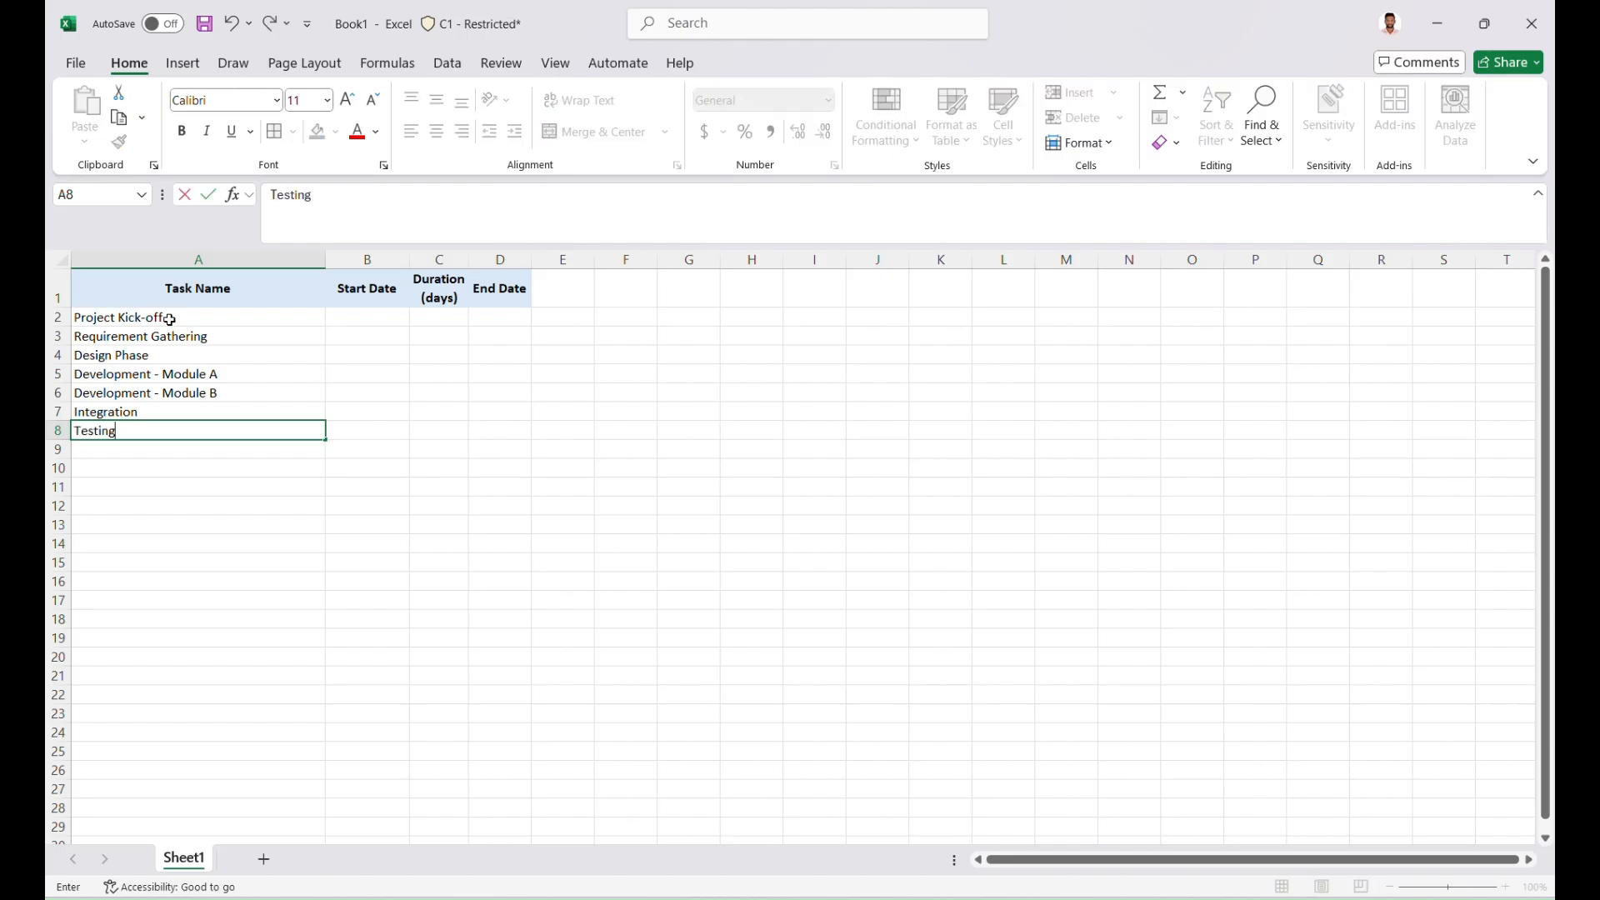
pyautogui.write(' - Internal')
pyautogui.press('Return')
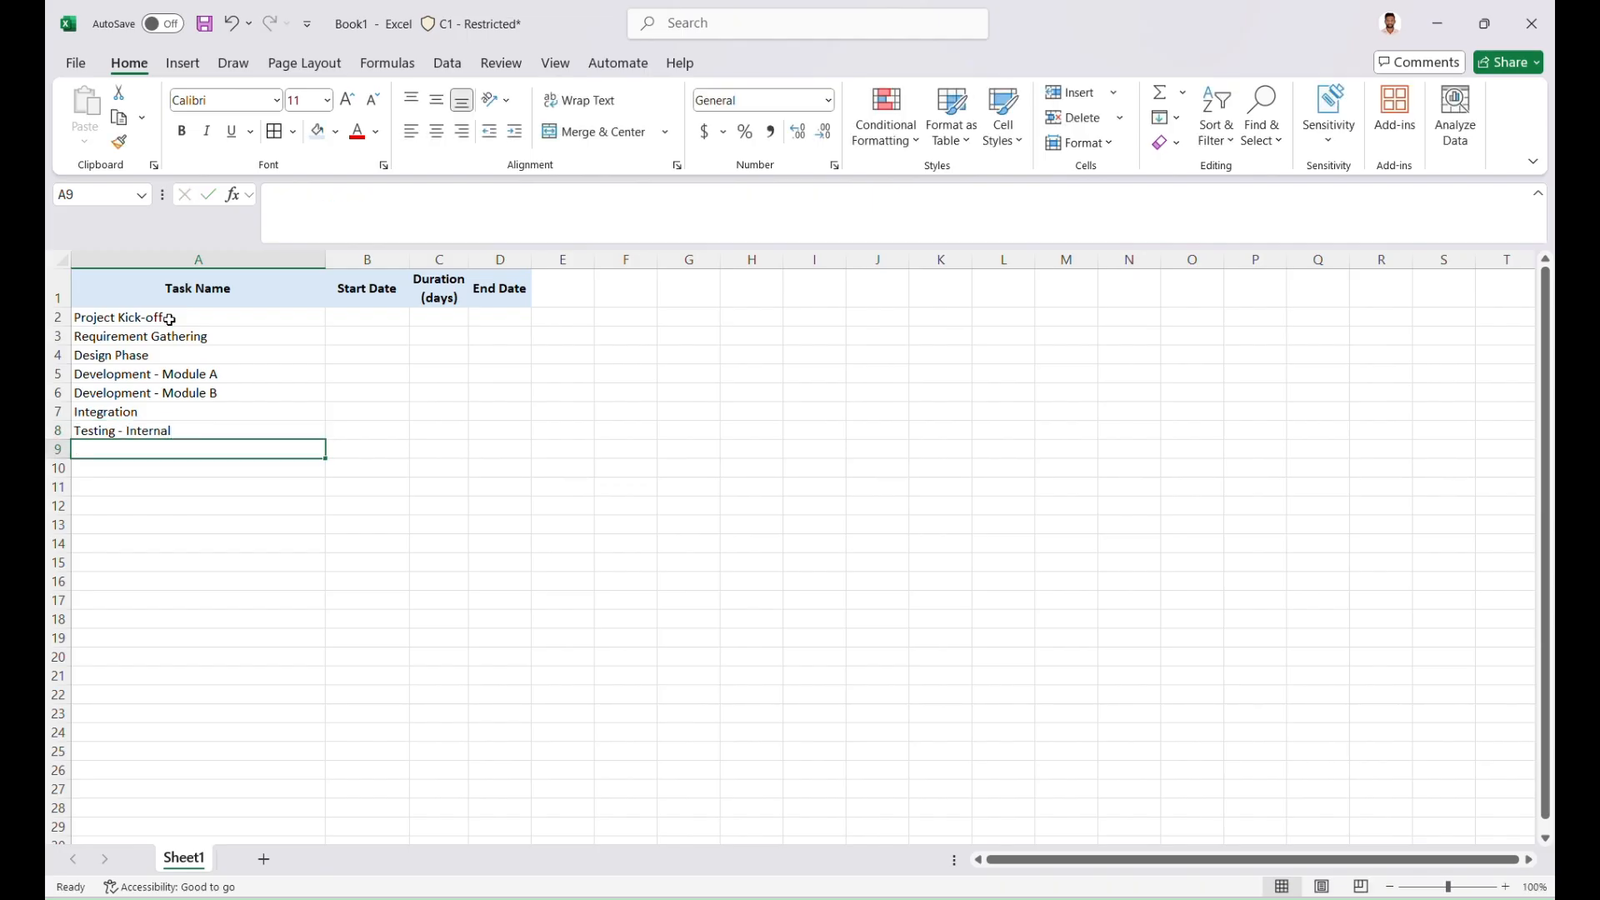
# Enter the task names Testing - Client Review in cell A9 and Final Fixes in cell A10
pyautogui.write('Testing ')
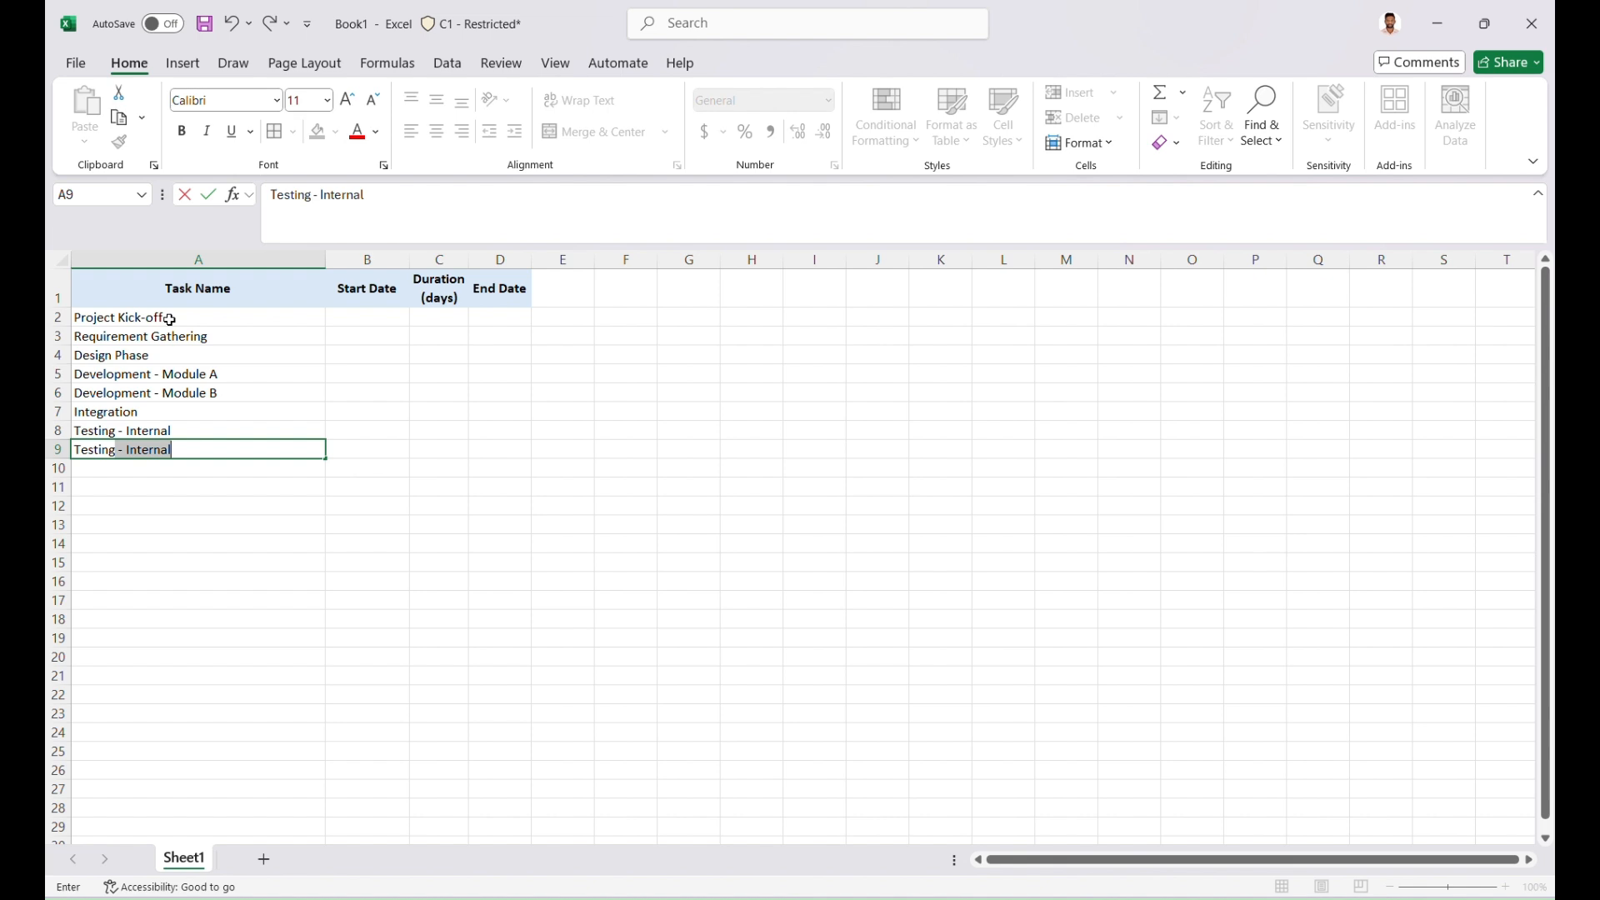
pyautogui.write('- Cl')
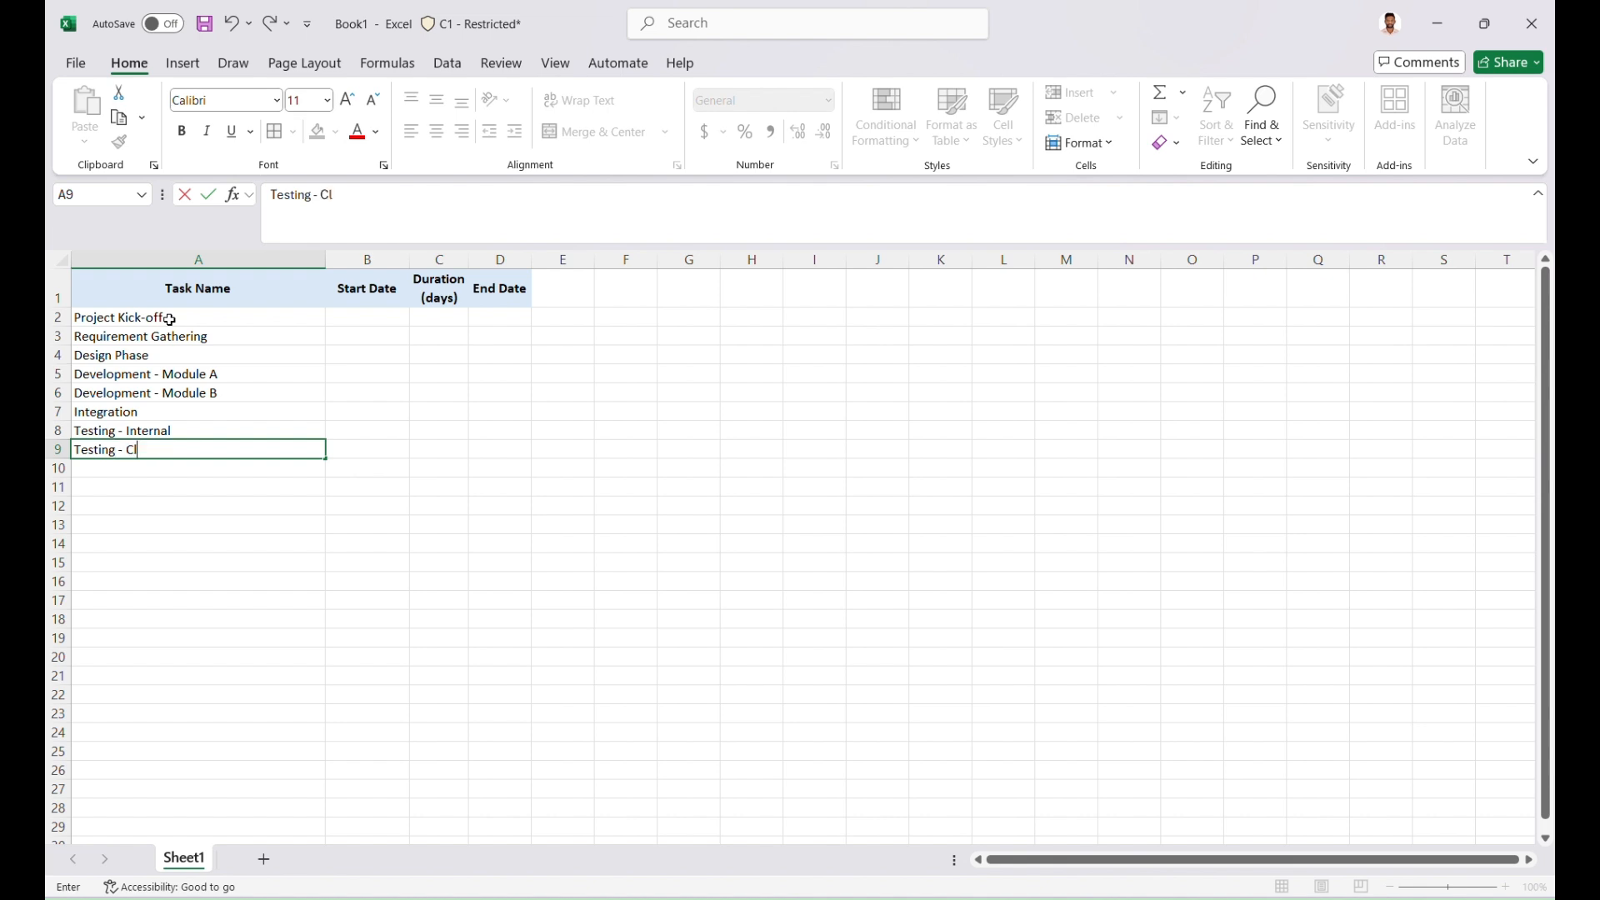
pyautogui.write('ient Review')
pyautogui.press('Return')
pyautogui.write('Fi')
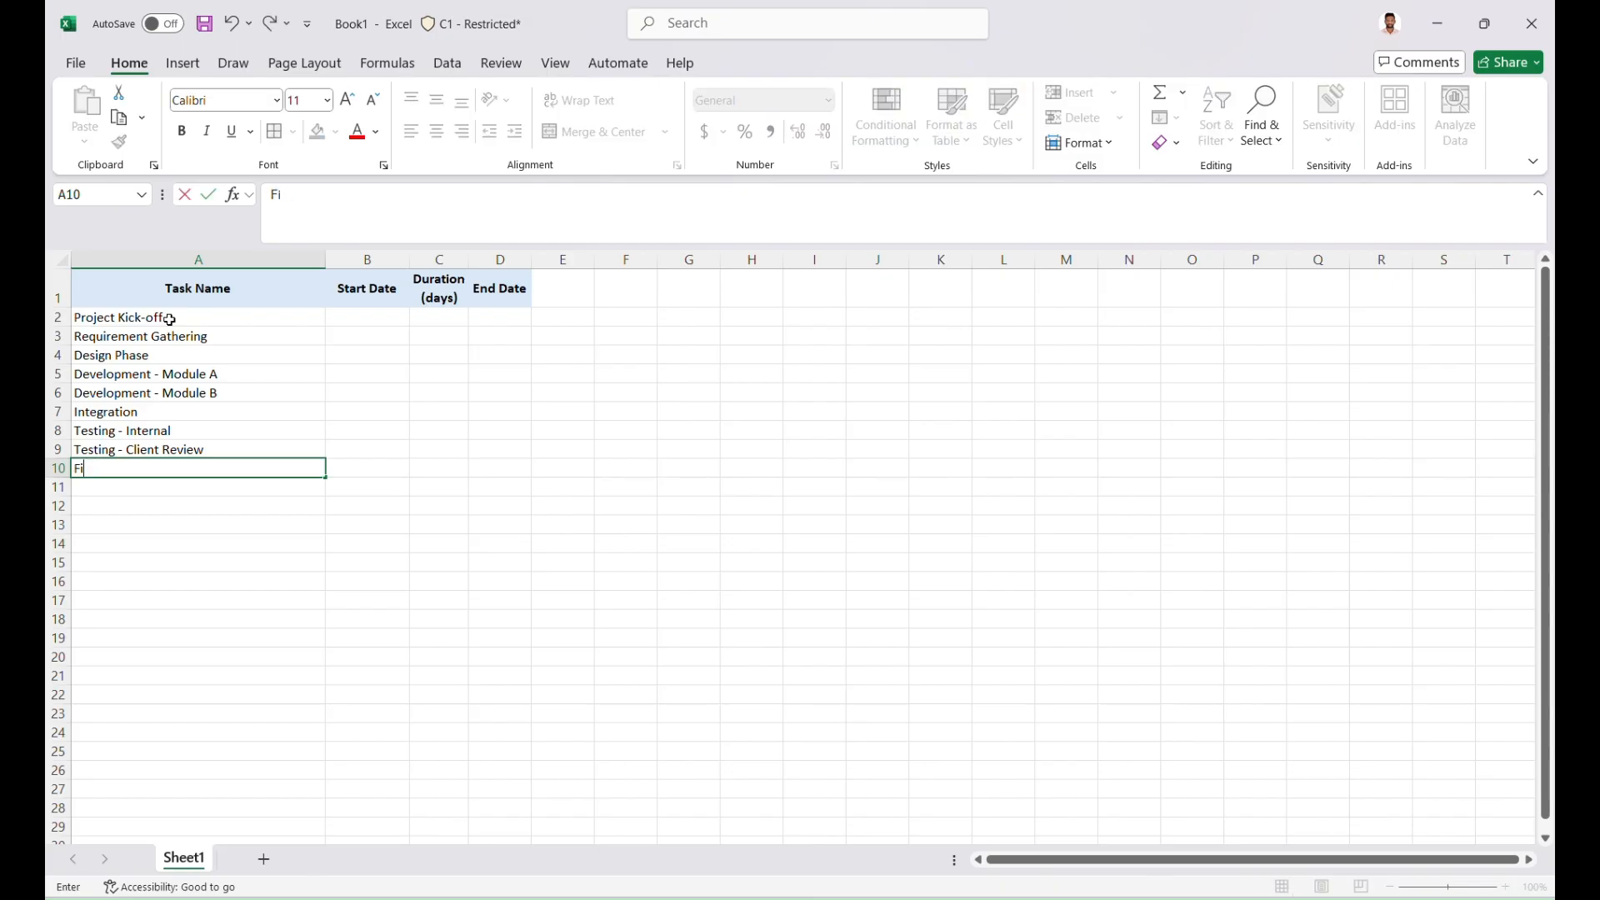
pyautogui.write('nal Fixes')
pyautogui.press('Return')
# Enter the task name Deployment in cell A11 and fit the Task Name column's width to its contents
pyautogui.write('Deplyo')
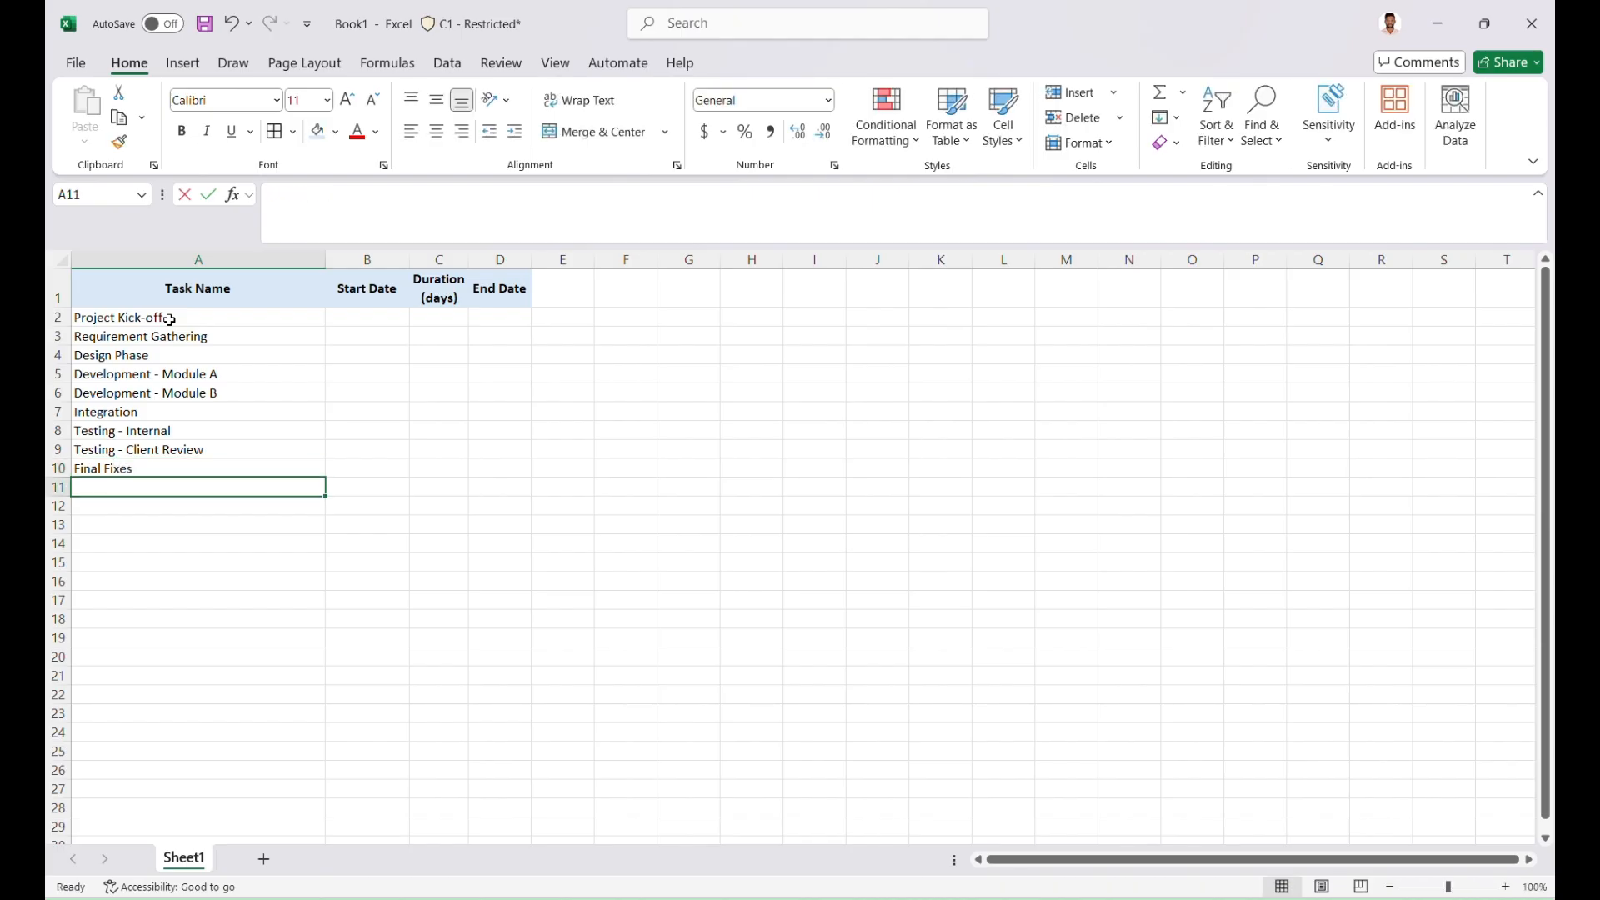
pyautogui.press('BackSpace')
pyautogui.press('BackSpace')
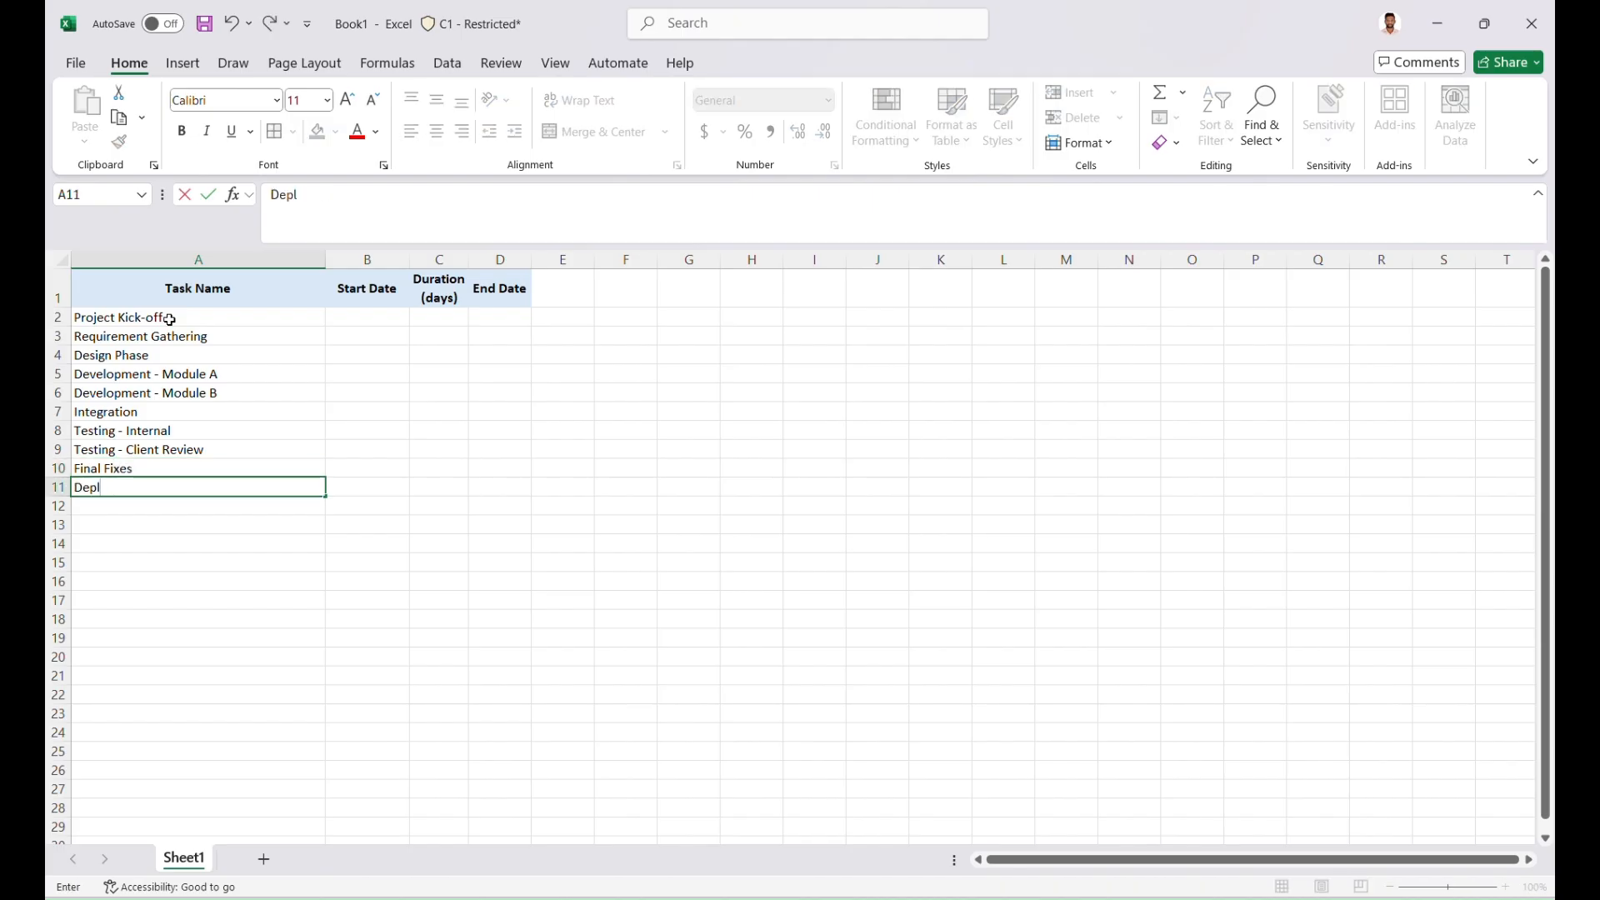
pyautogui.write('oyment')
pyautogui.press('Tab')
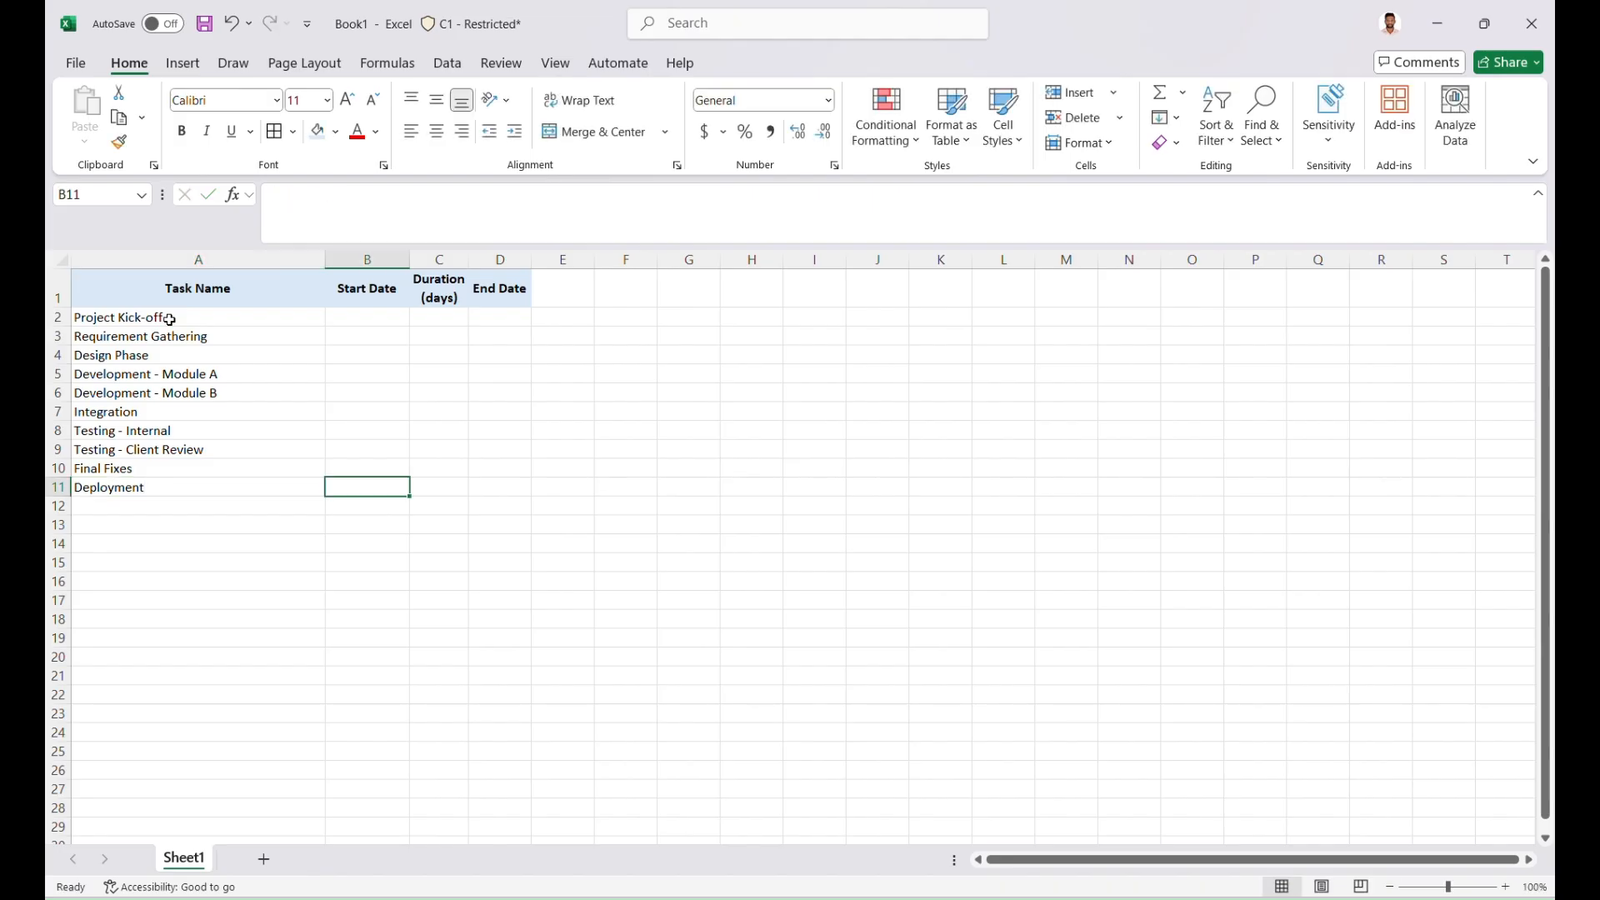
pyautogui.doubleClick(319, 257)
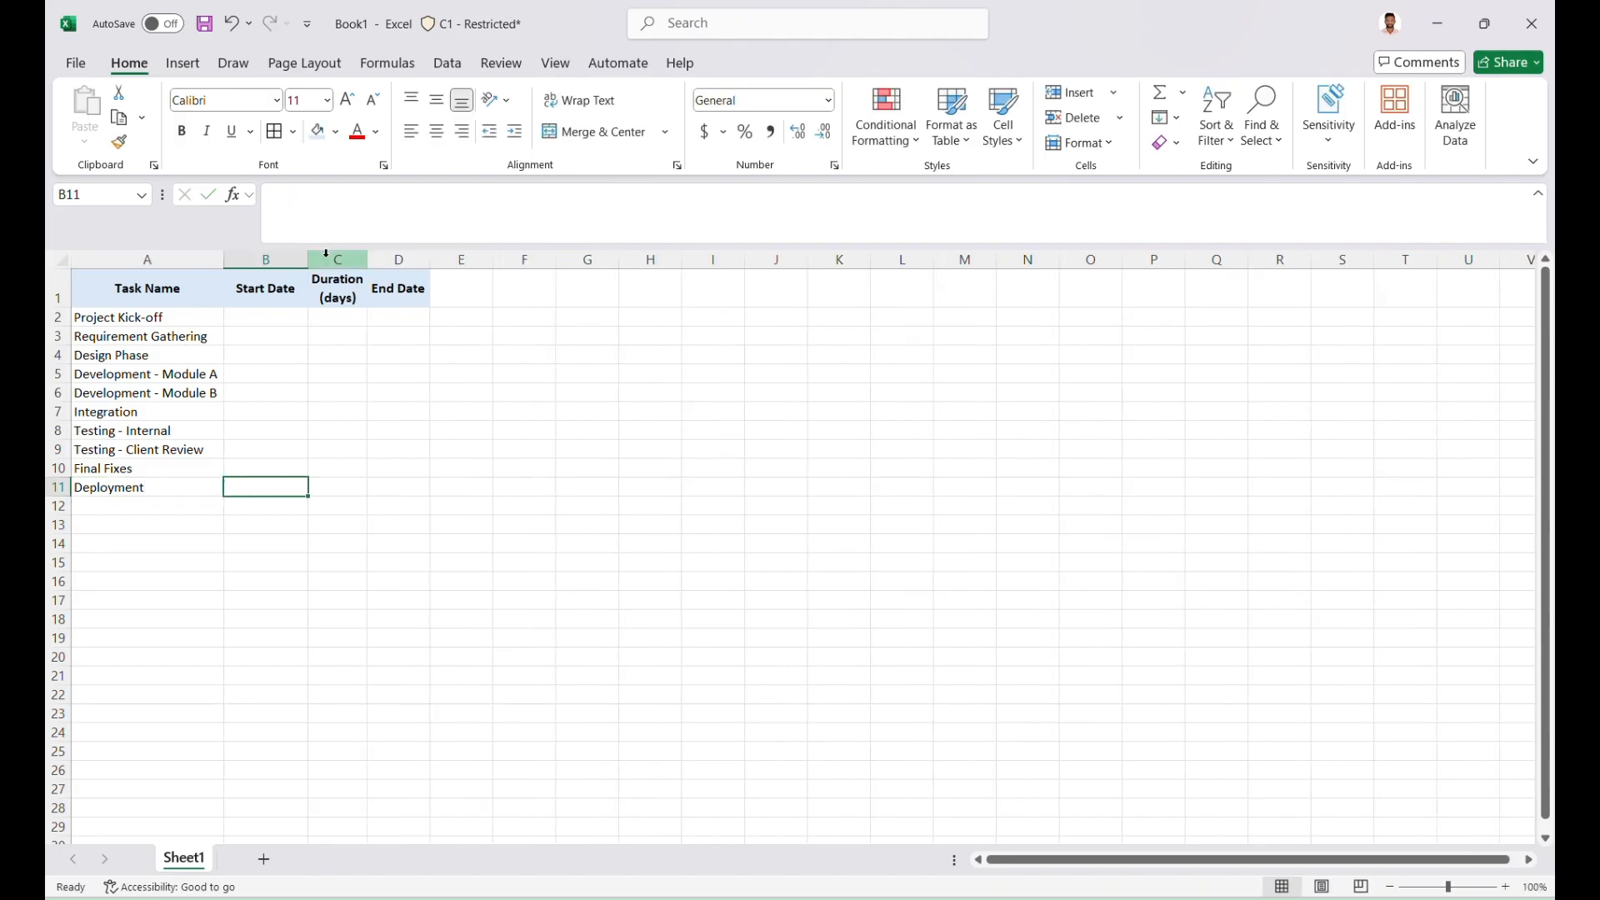
# Enter the start date 21-Aug-25 and a duration of 1 day for Project Kick-off in cells B2 and C2
pyautogui.click(275, 322)
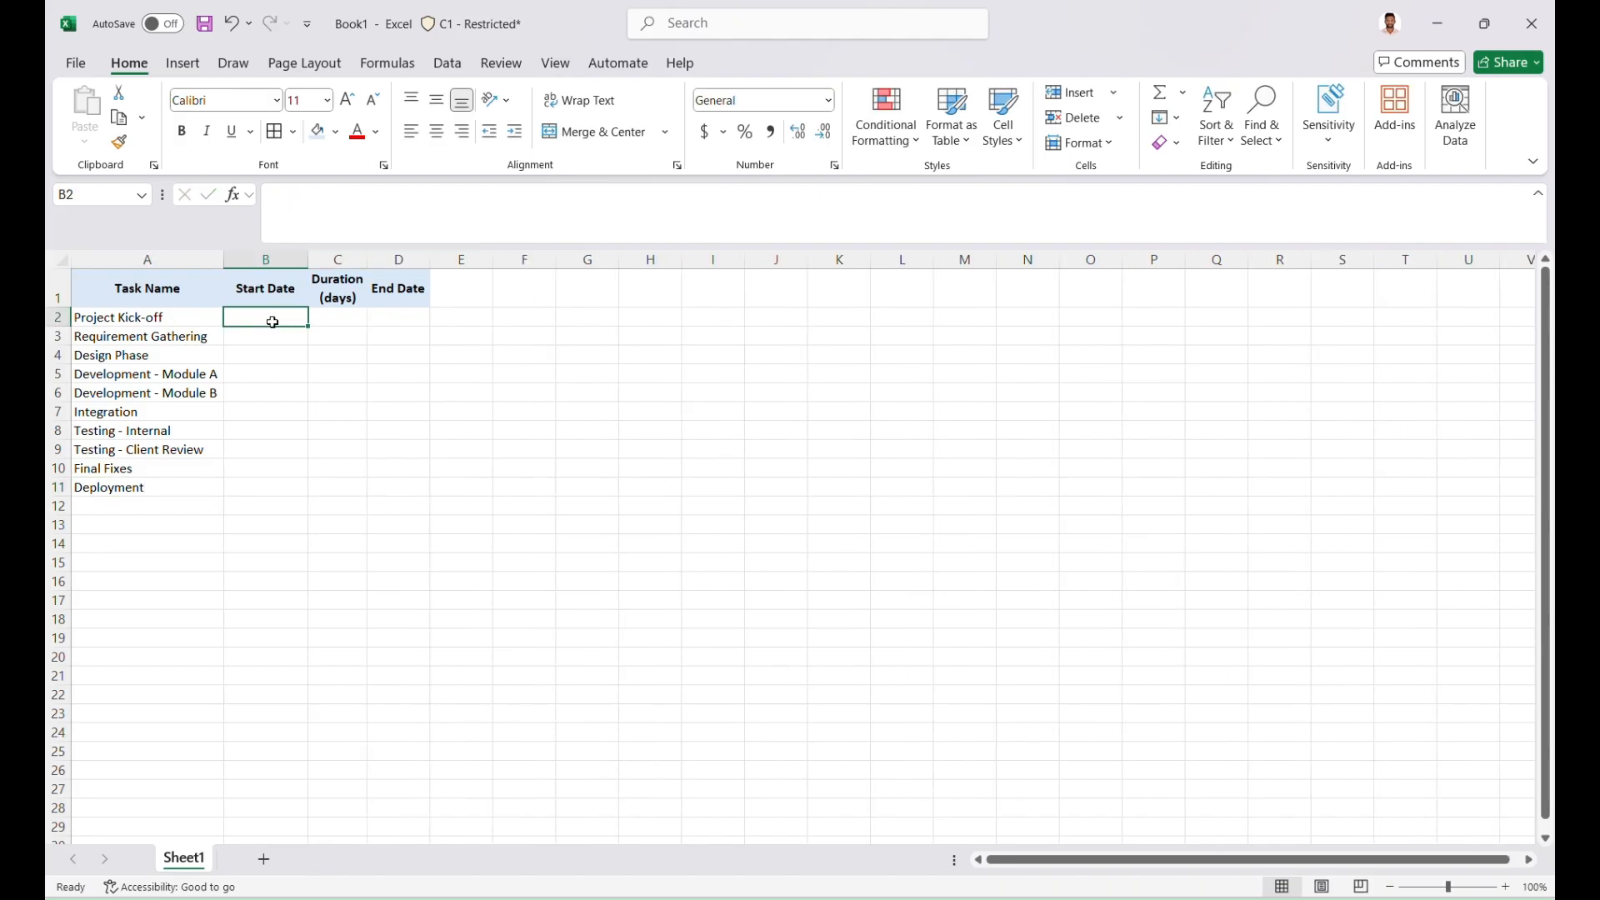
pyautogui.write('21')
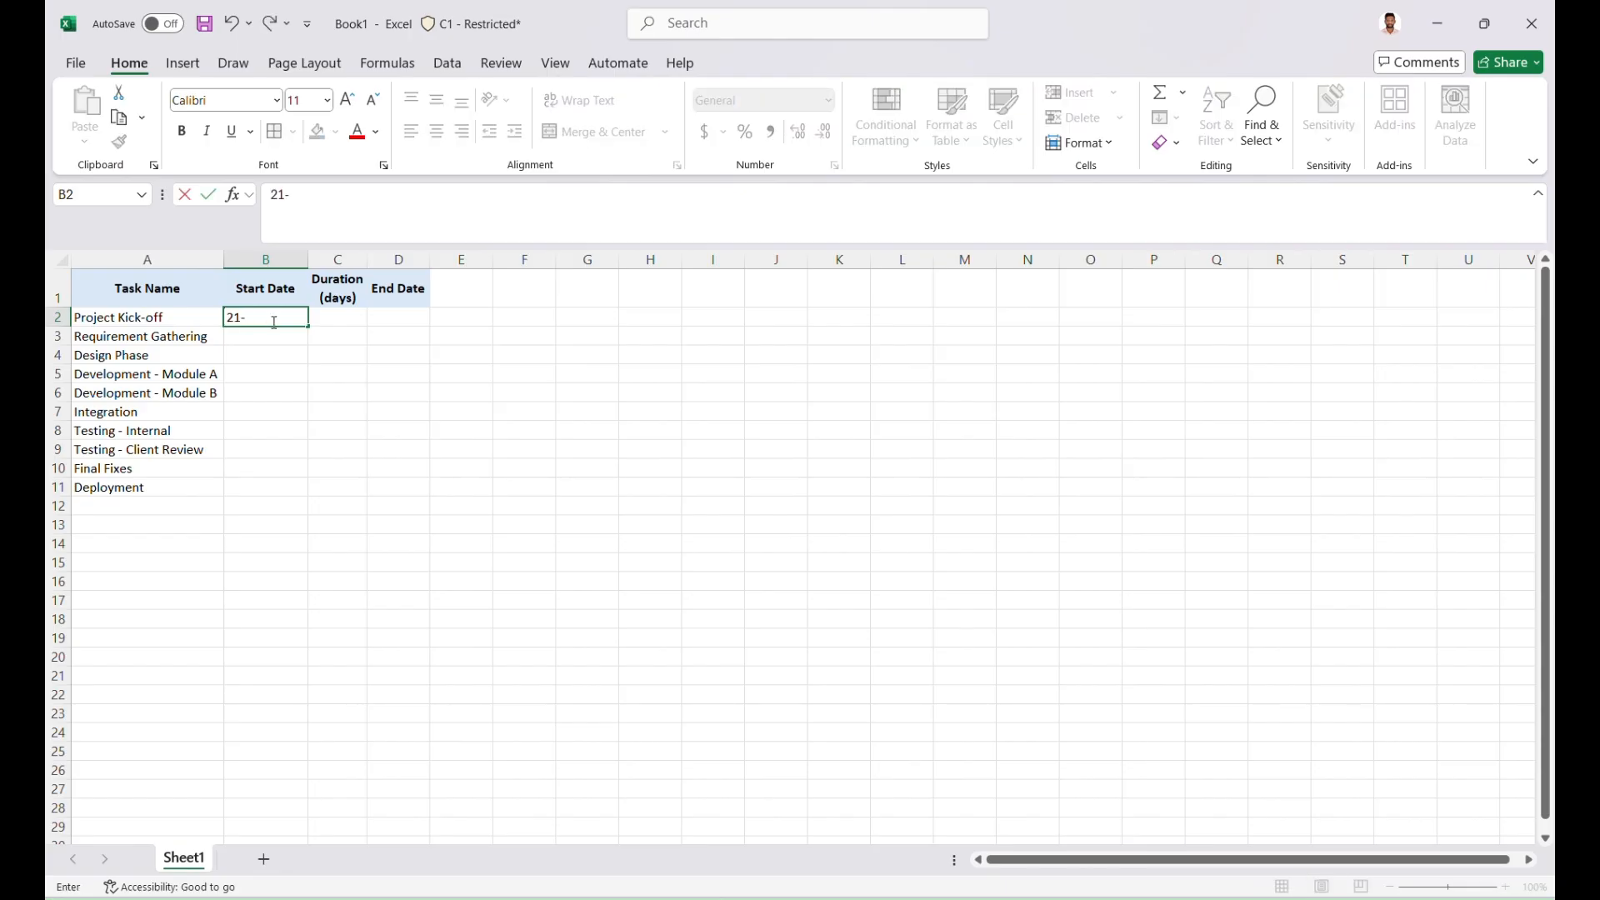
pyautogui.write('-Aug-25')
pyautogui.press('Tab')
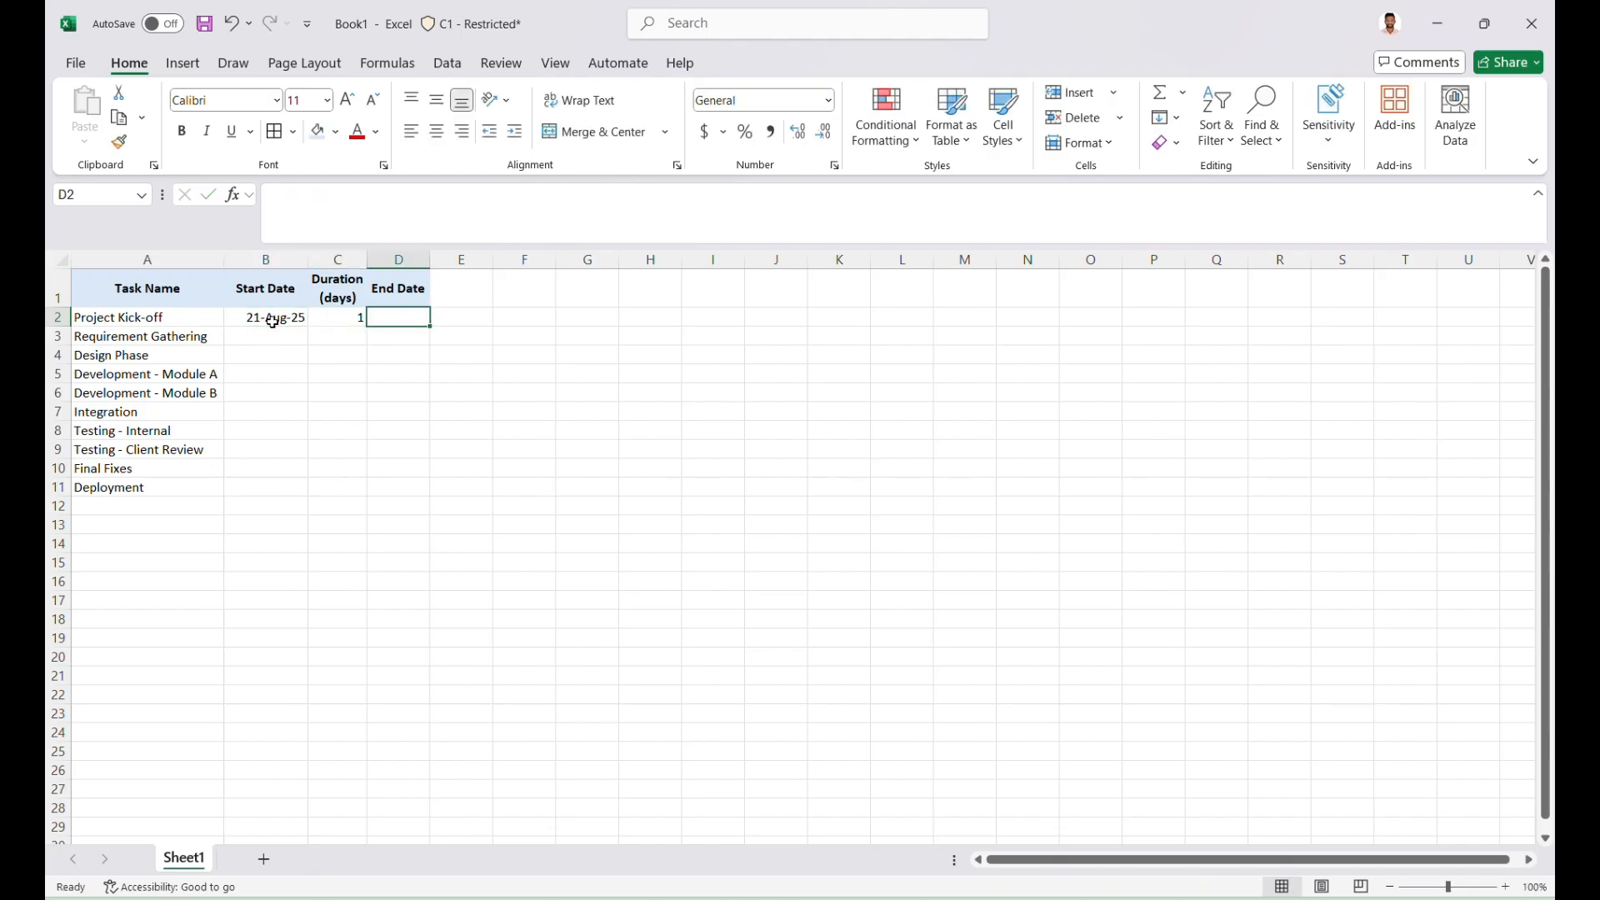
# Calculate the Project Kick-off end date in cell D2 with the formula =B2+C2-1
pyautogui.write('=')
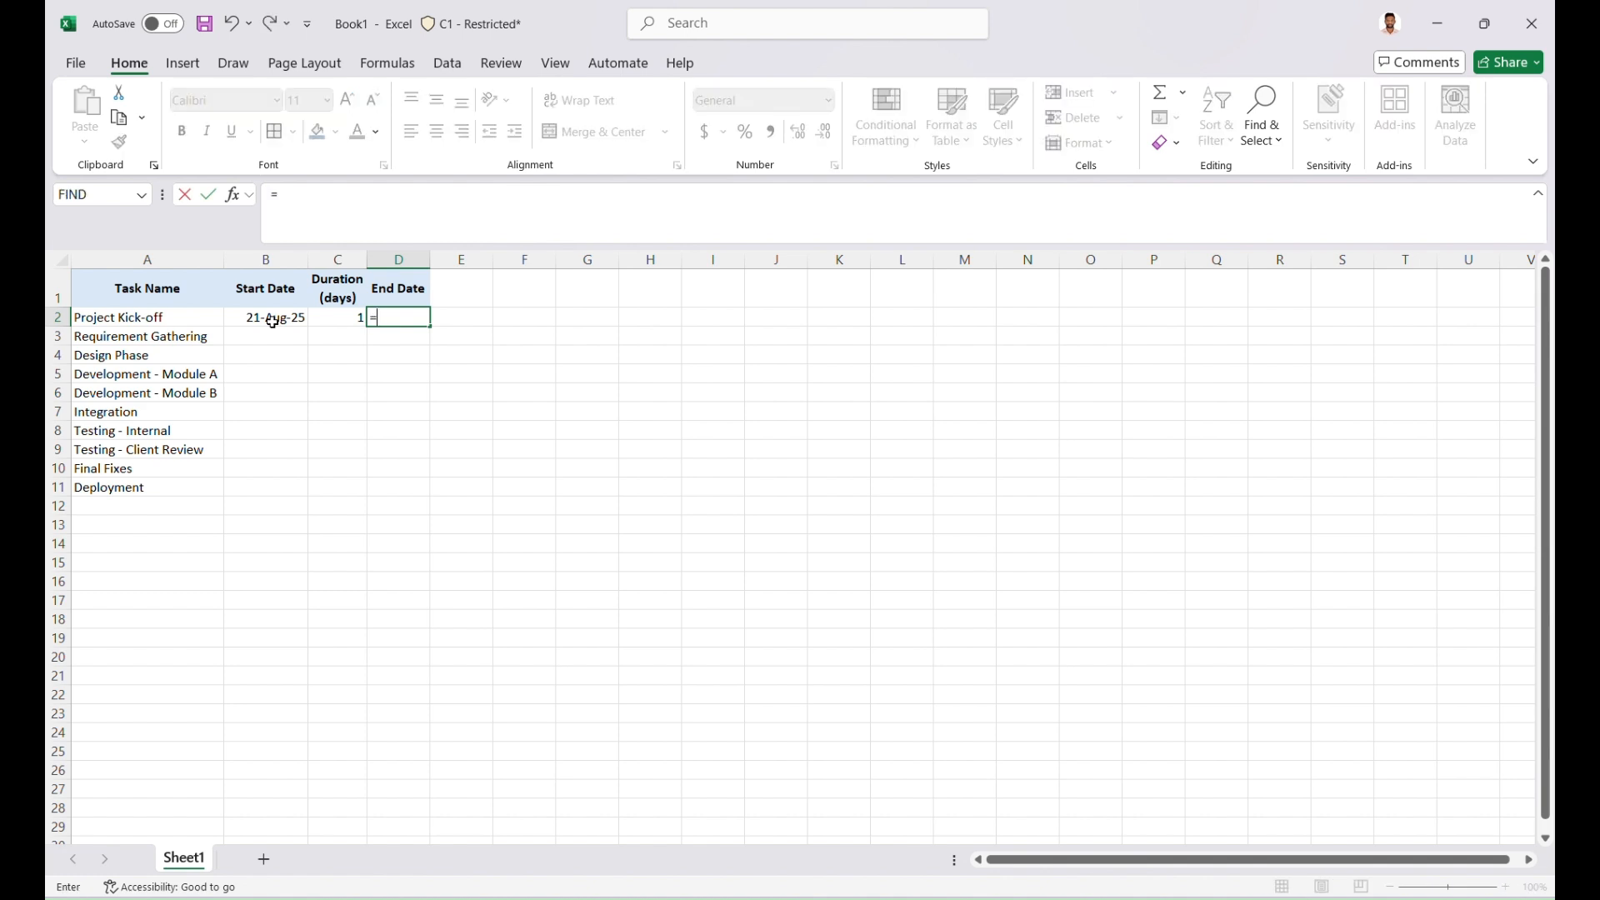
pyautogui.click(274, 322)
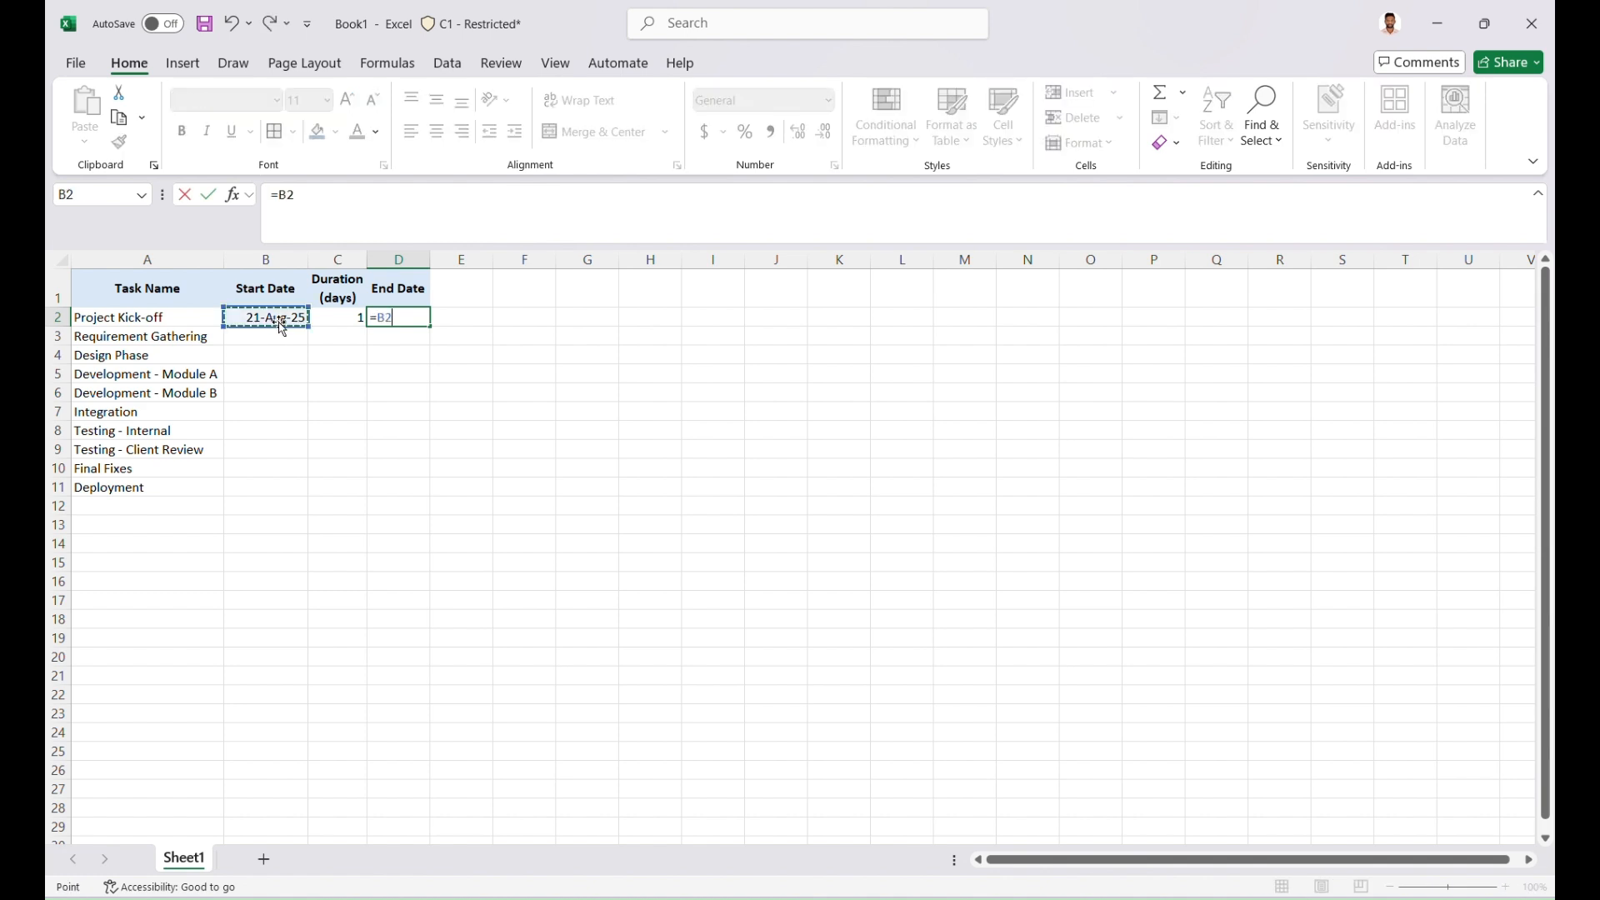
pyautogui.write('+')
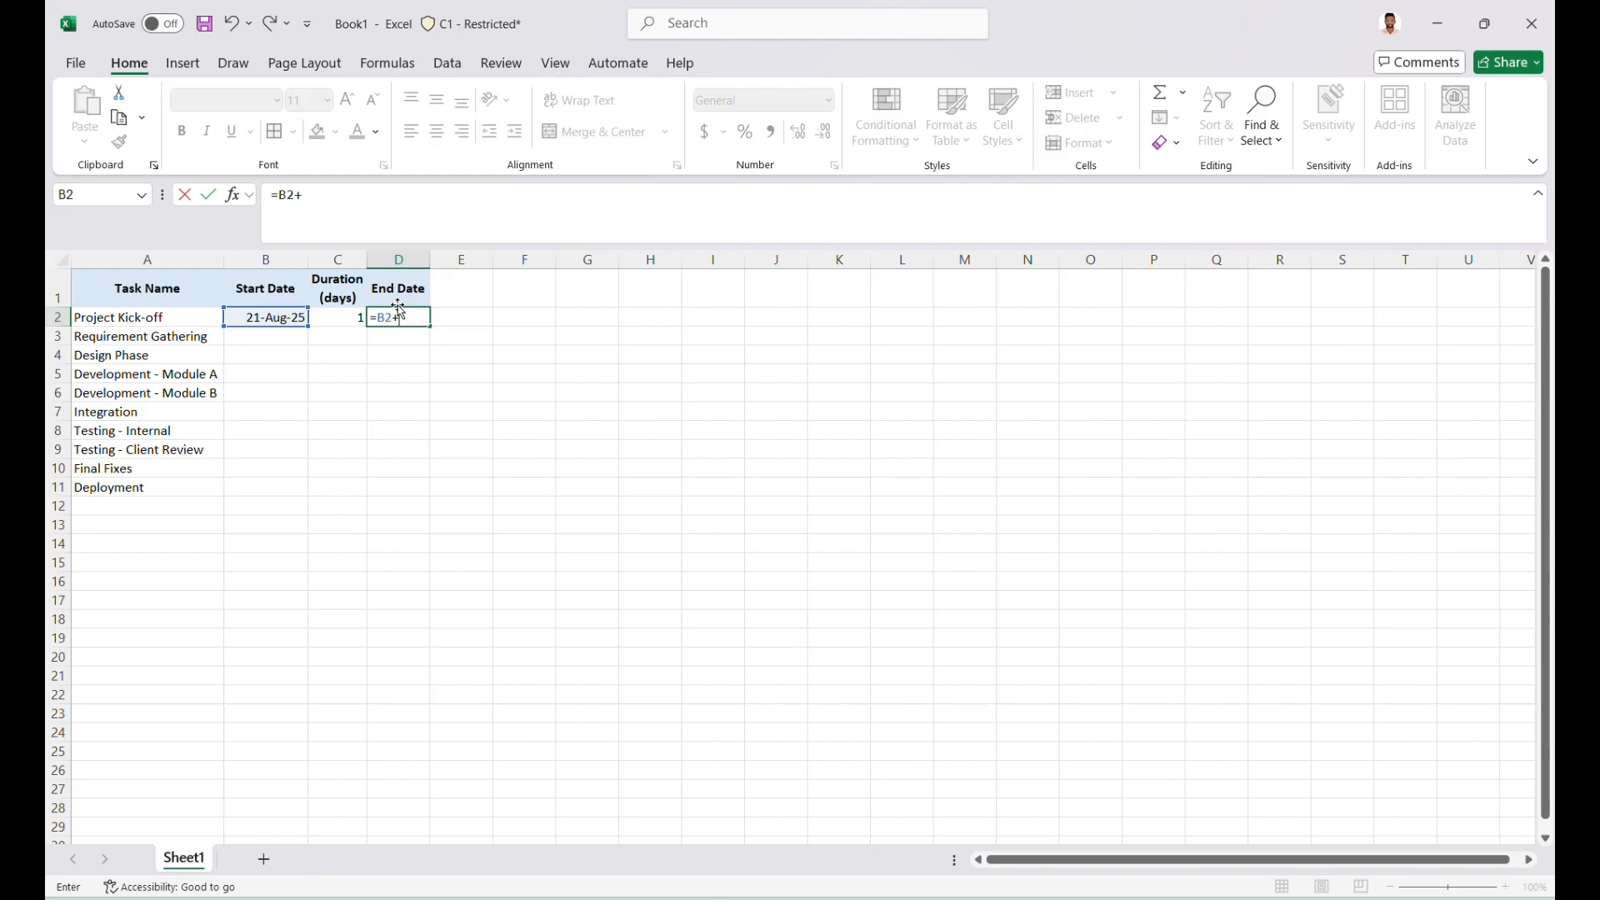
pyautogui.click(356, 318)
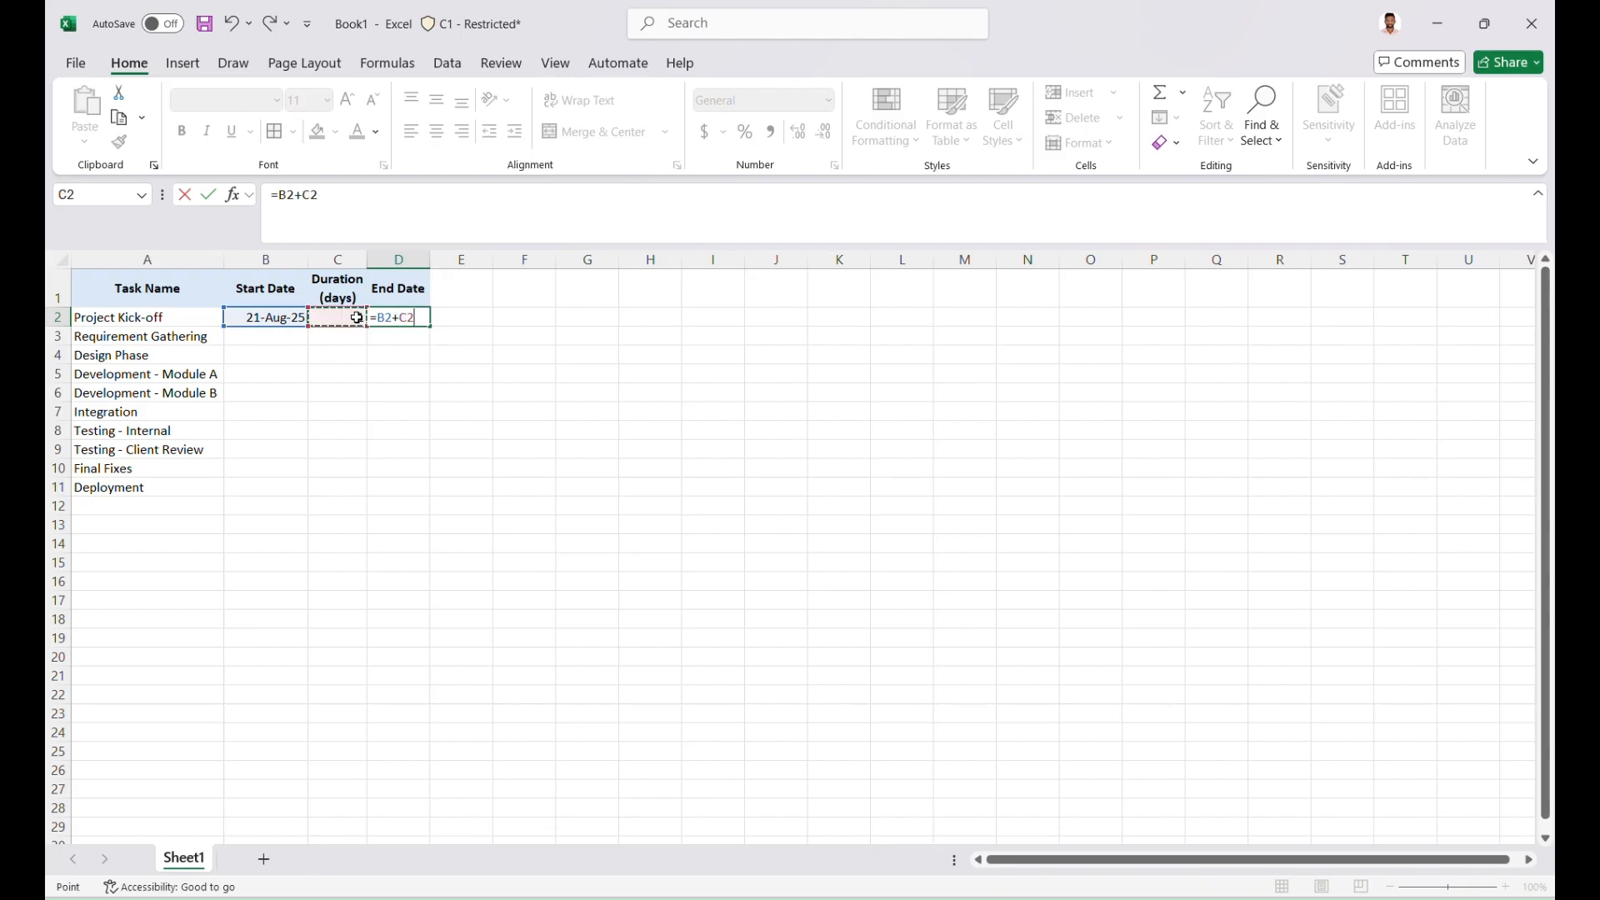
pyautogui.write('-1')
pyautogui.press('Return')
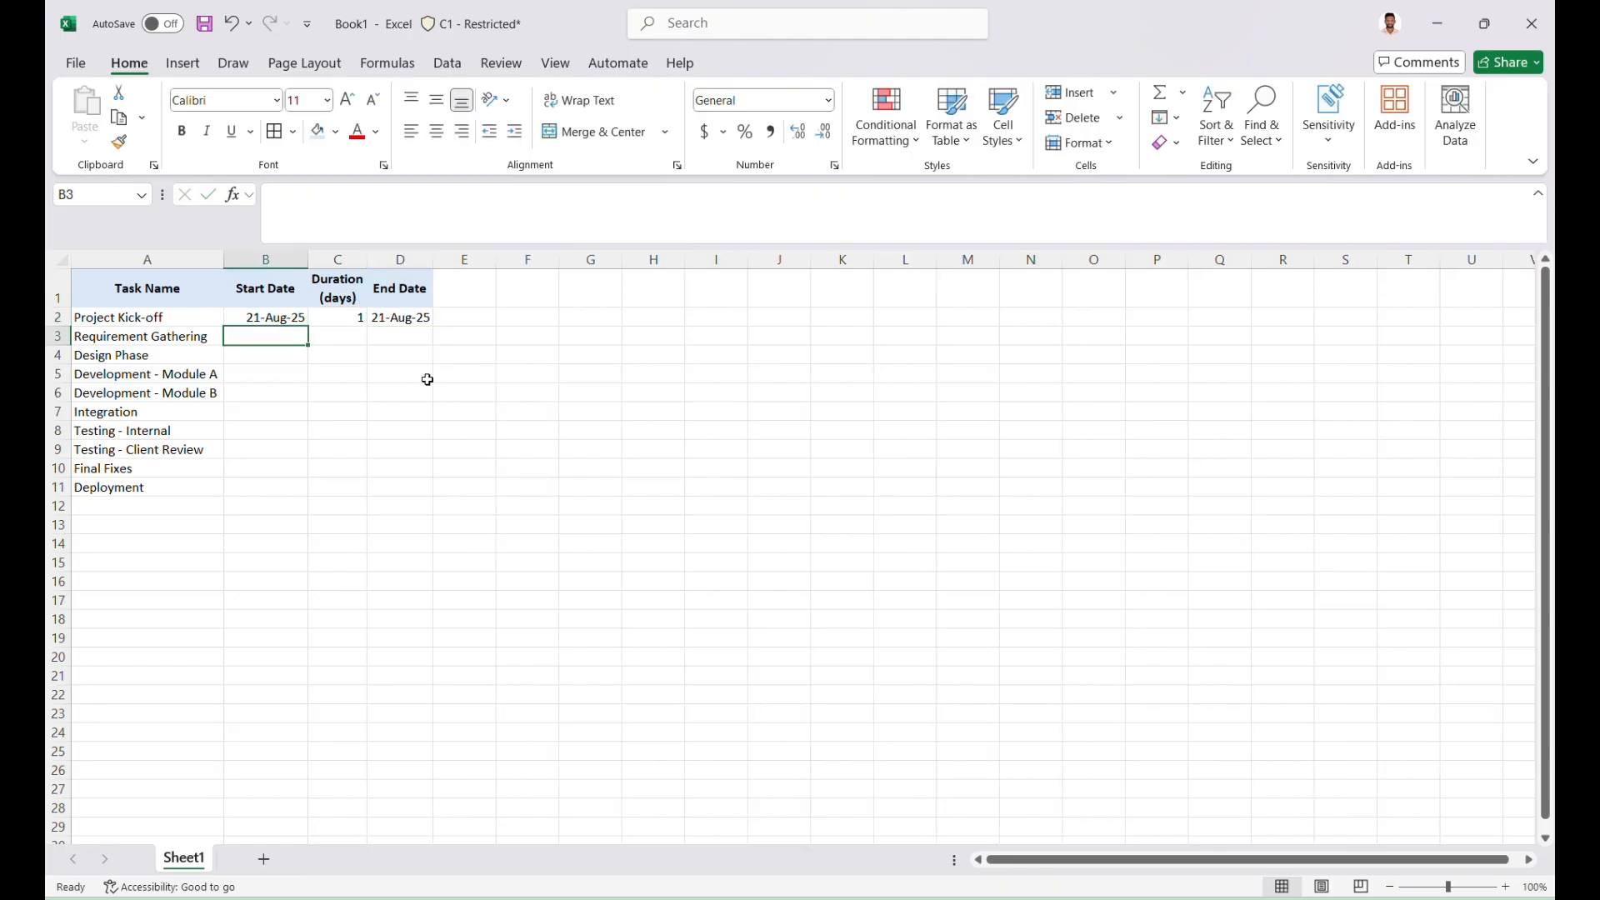
# Remove the -1 from the end date formula in D2 so it reads =B2+C2
pyautogui.click(286, 317)
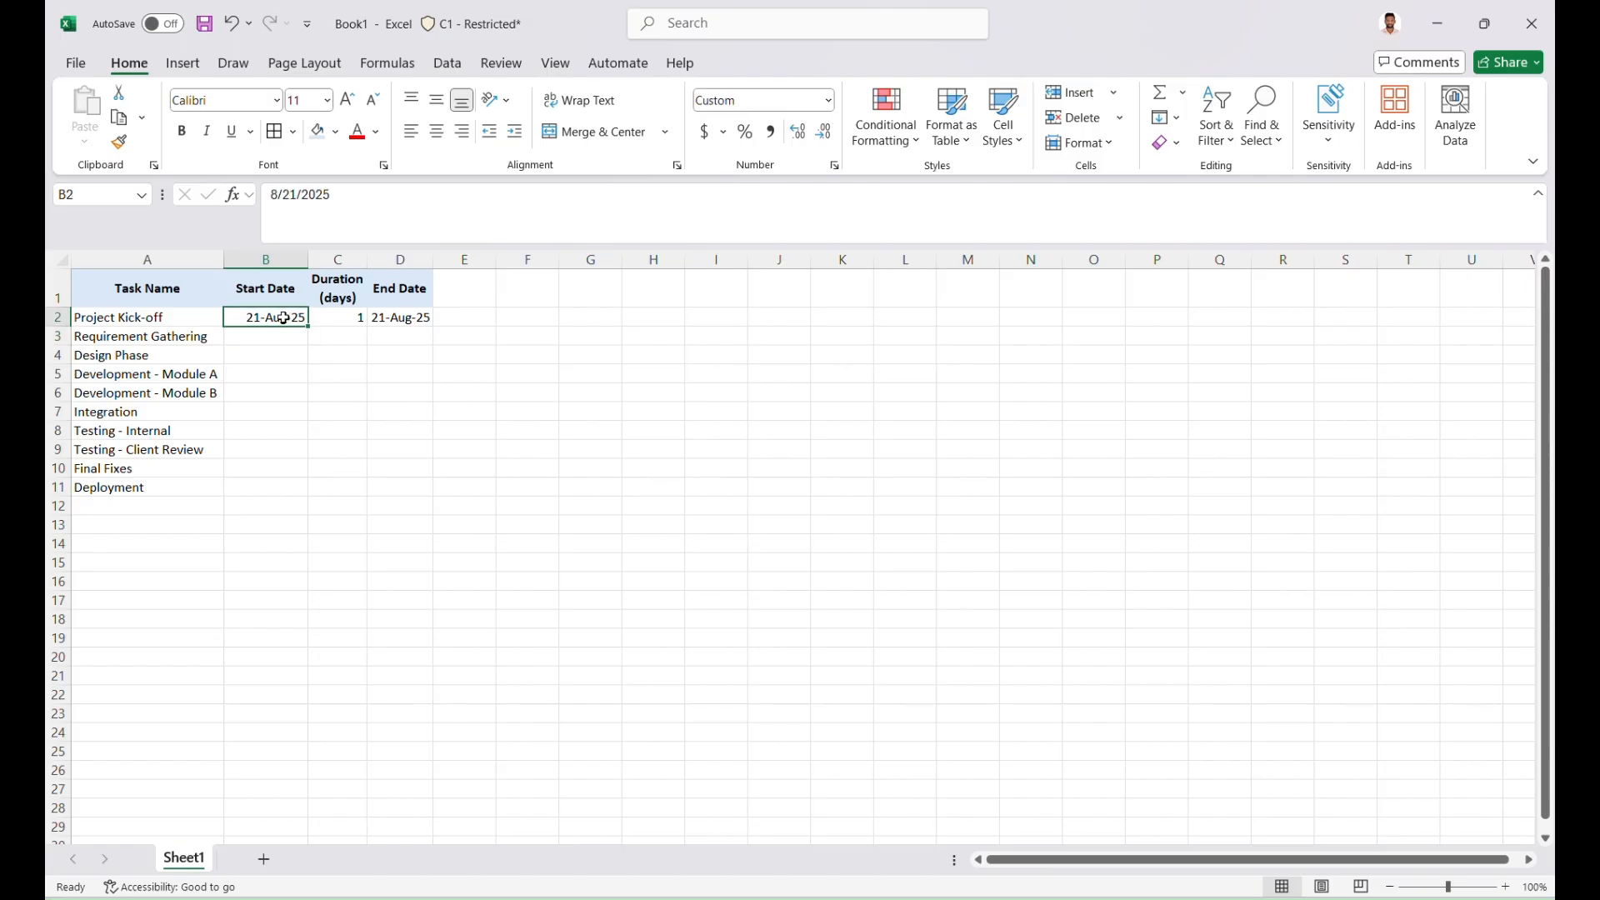
pyautogui.click(326, 317)
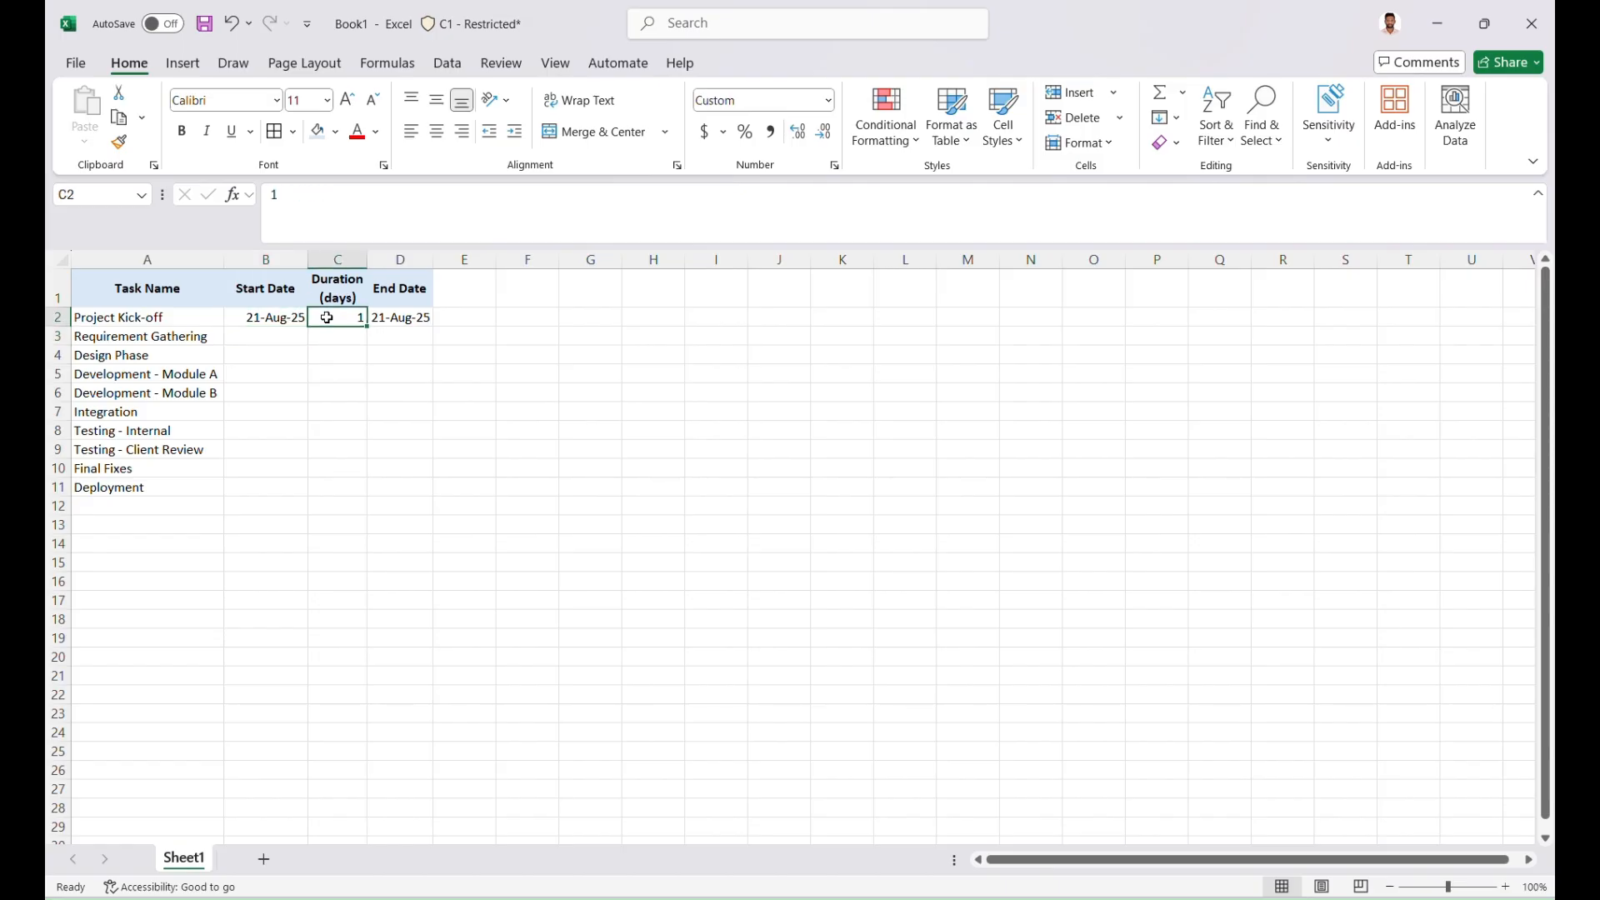
pyautogui.click(392, 317)
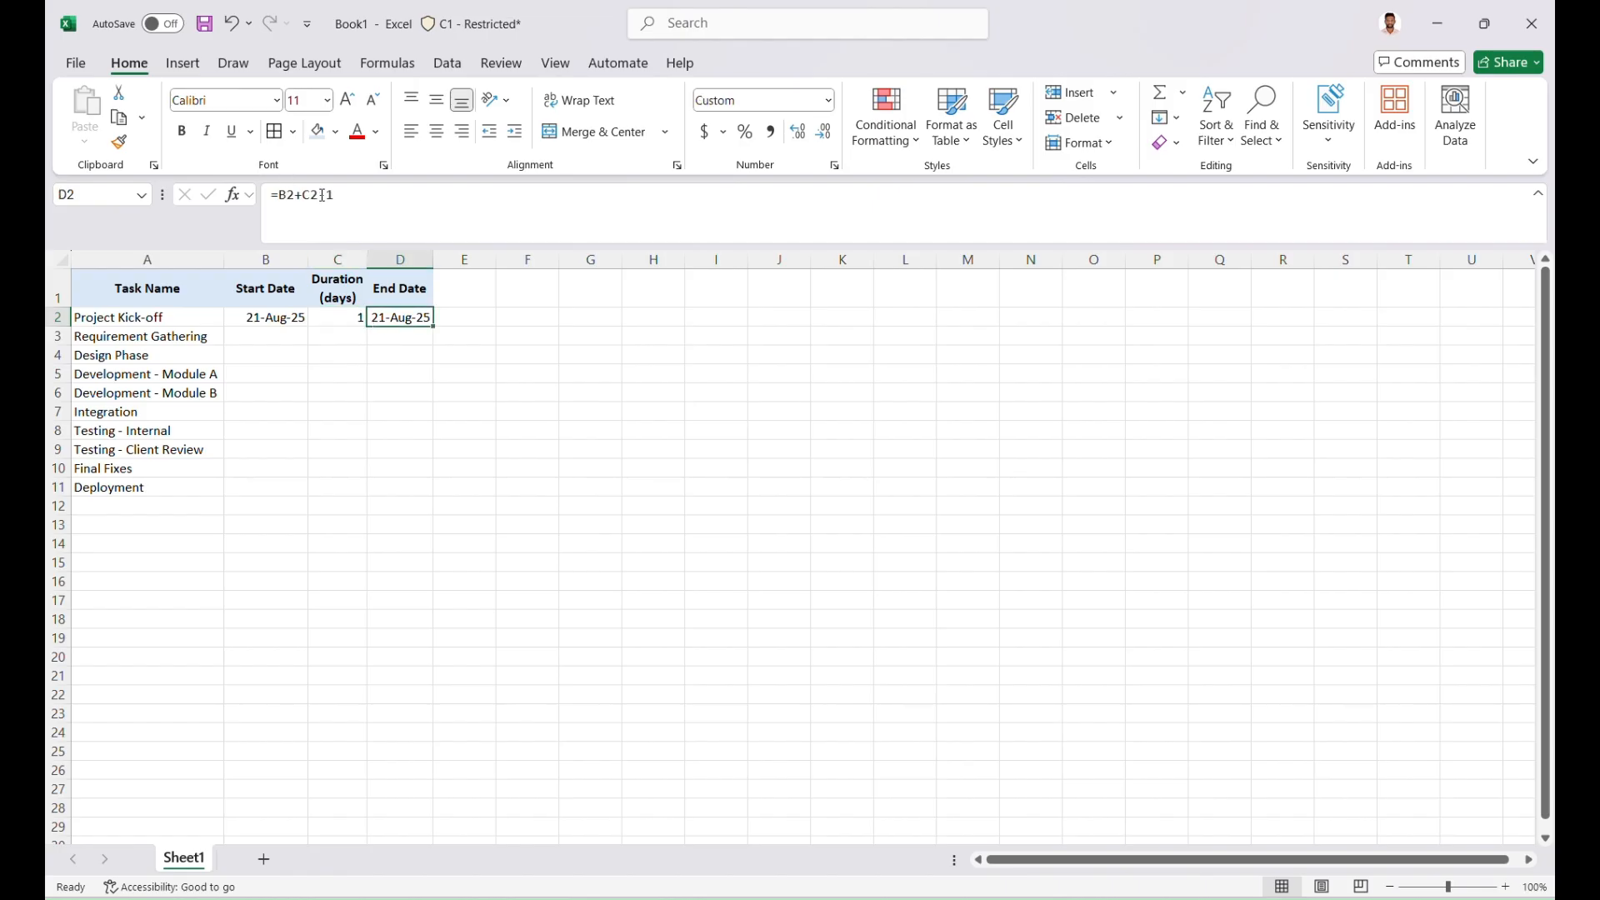
pyautogui.moveTo(322, 195); pyautogui.dragTo(384, 204)
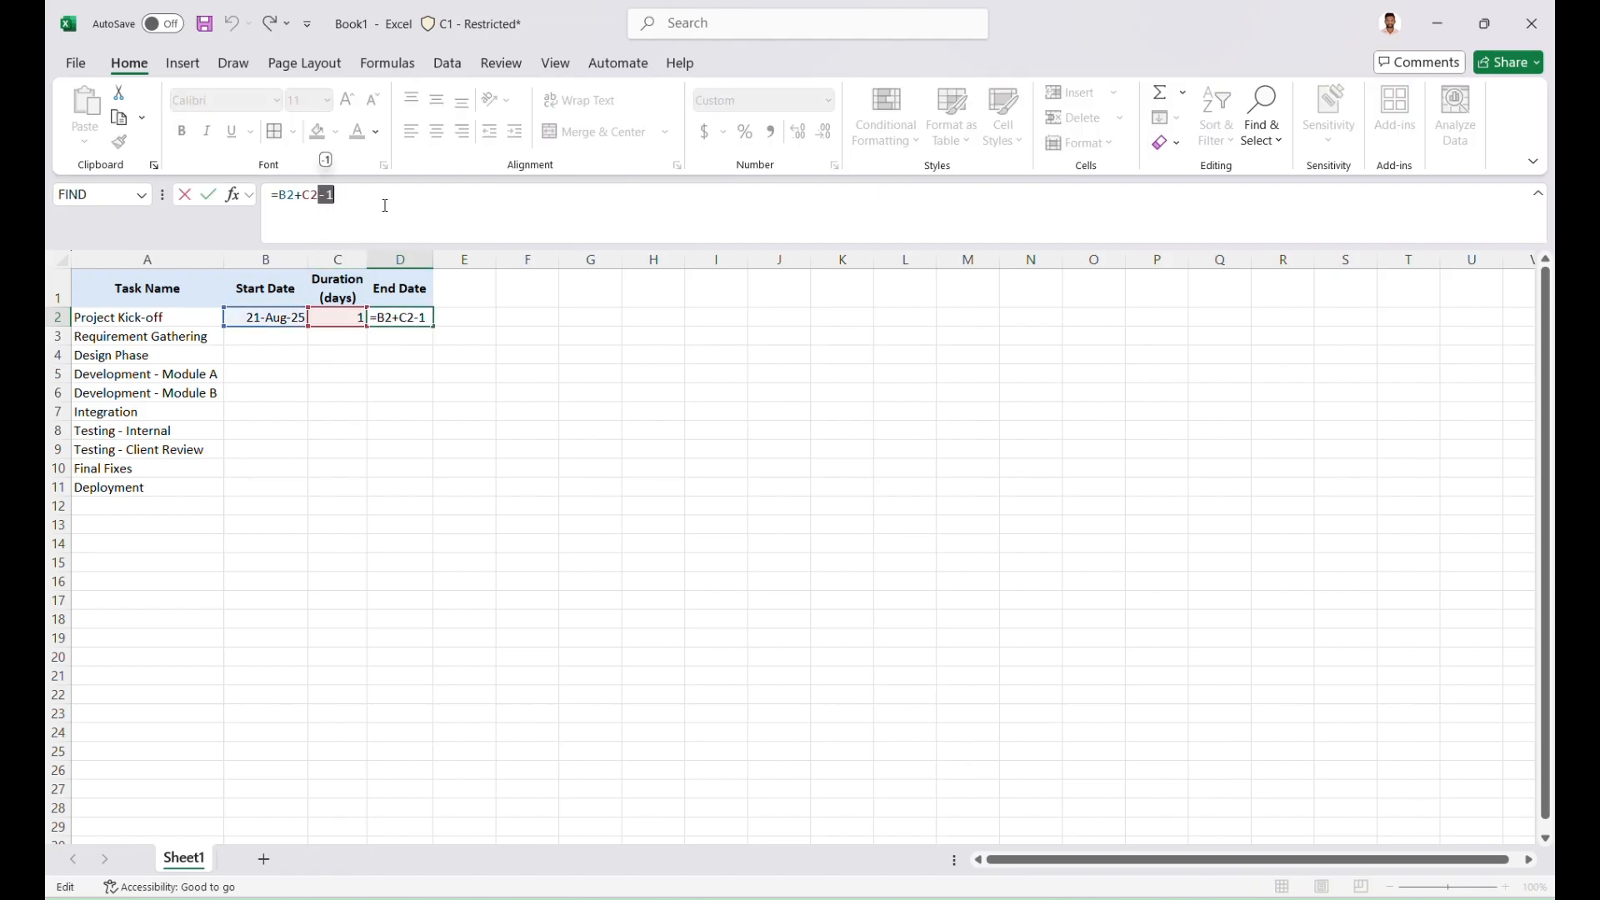
pyautogui.press('BackSpace')
pyautogui.press('Return')
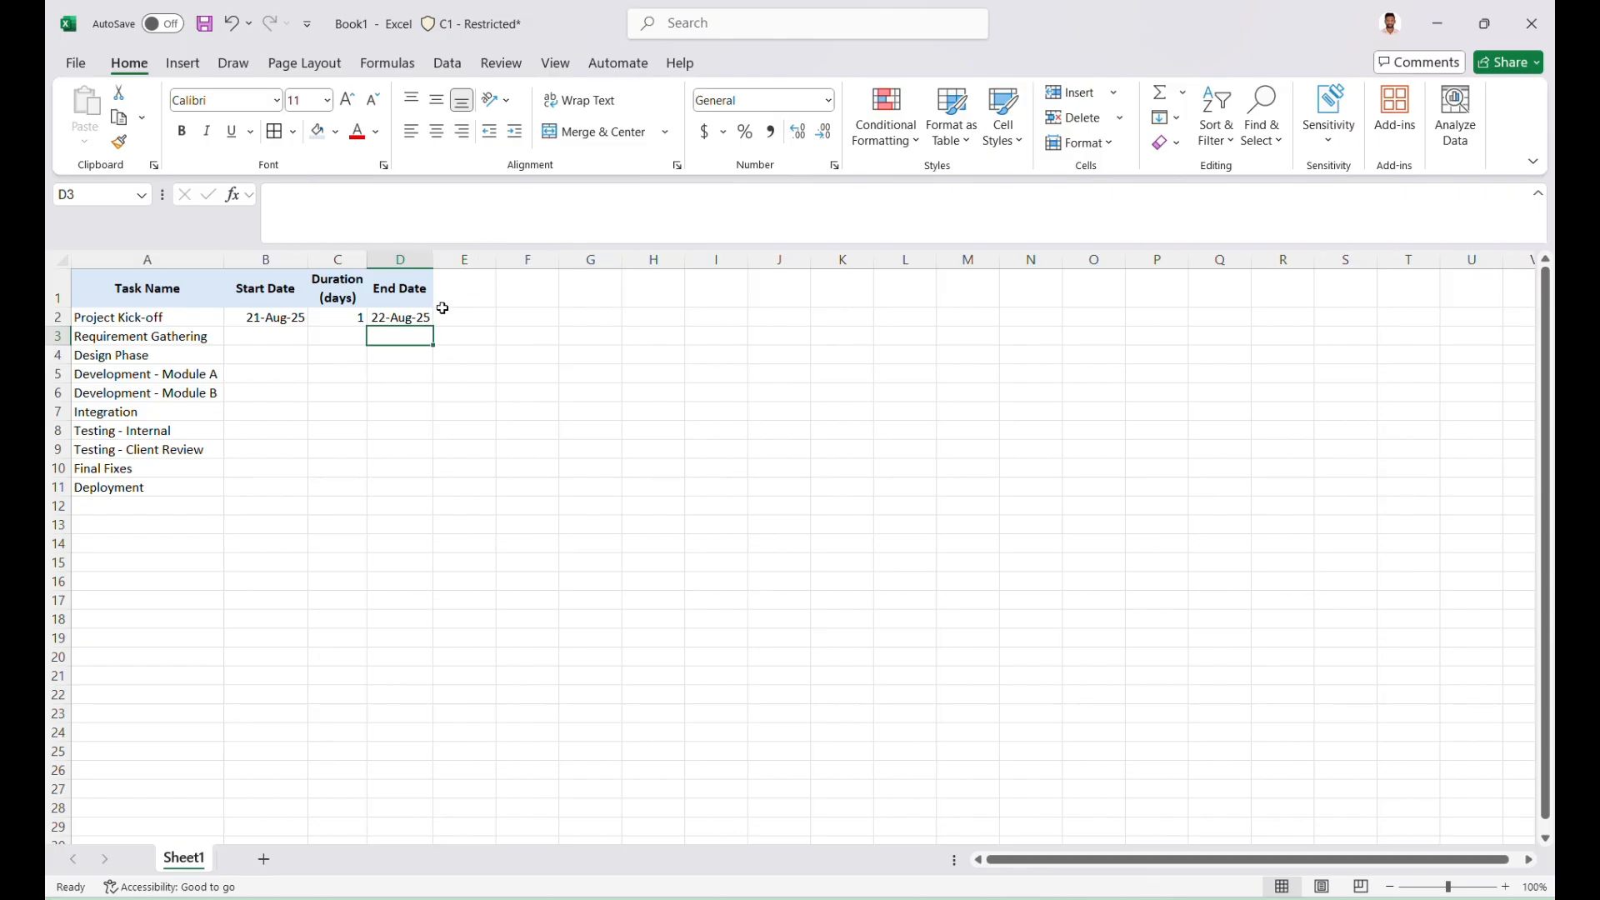
# Restore the -1 in the end date formula in D2 so it reads =B2+C2-1
pyautogui.click(285, 320)
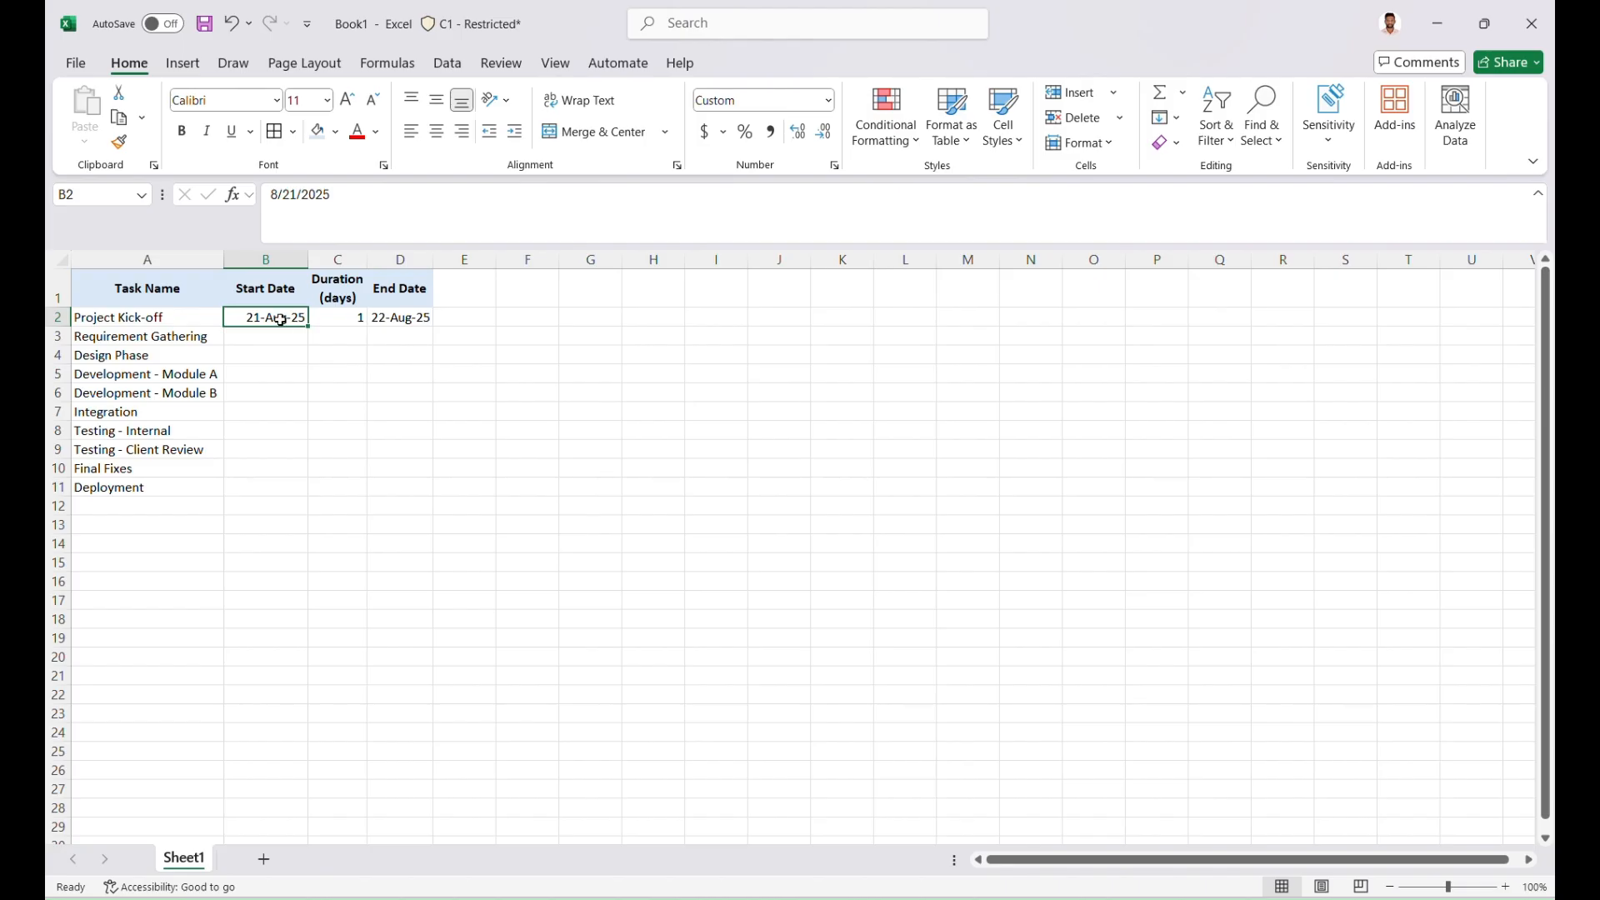
pyautogui.click(385, 317)
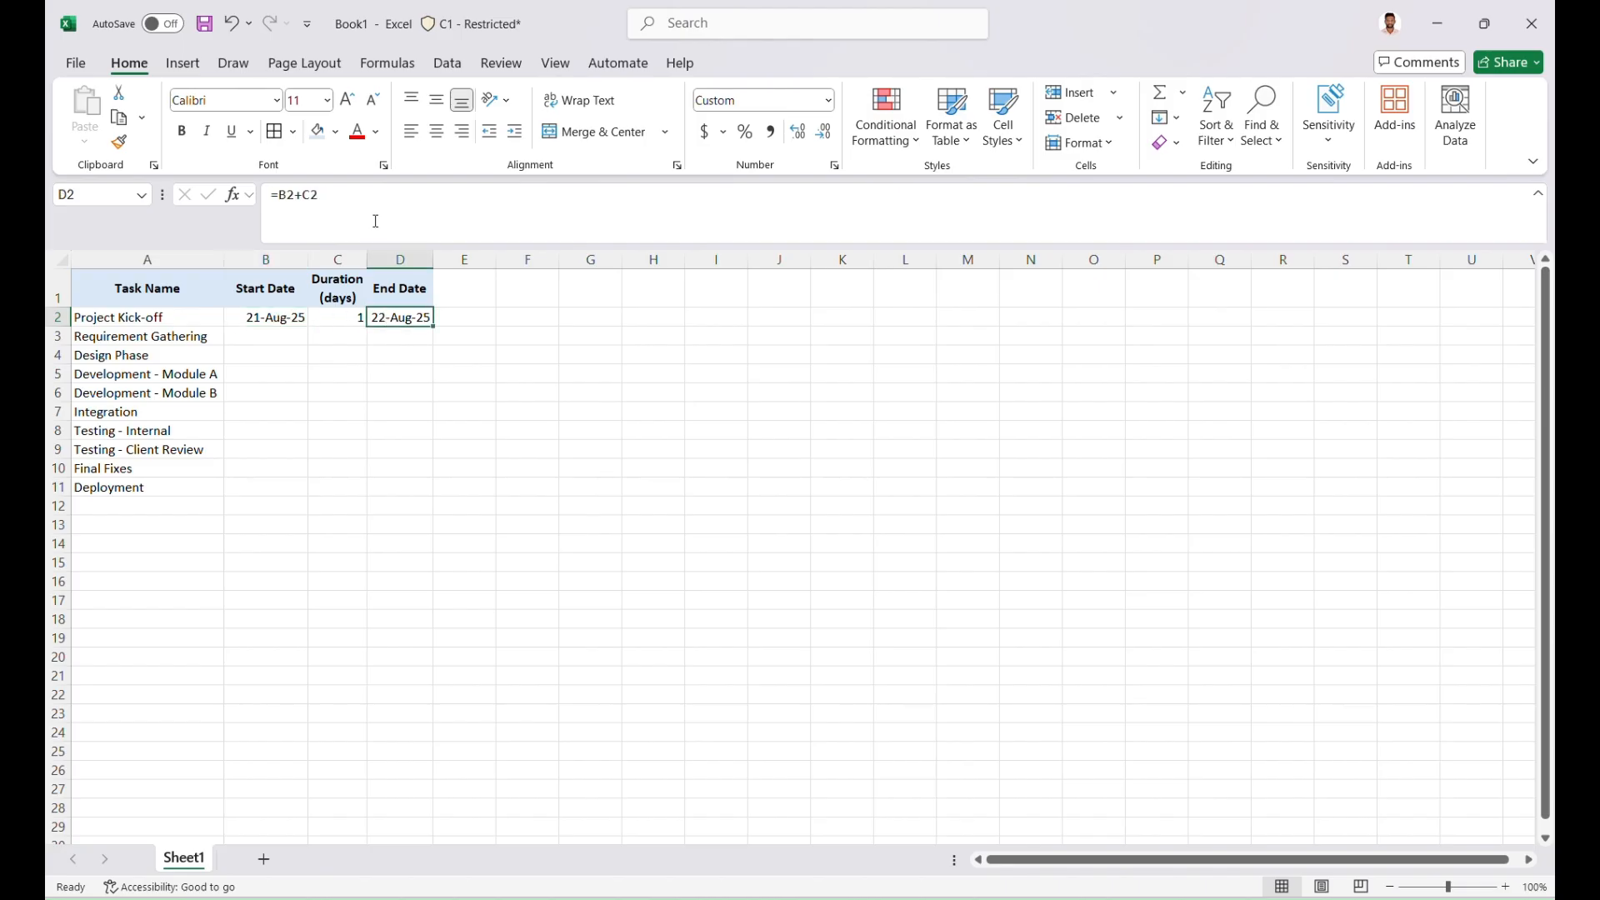
pyautogui.click(381, 202)
pyautogui.write('-')
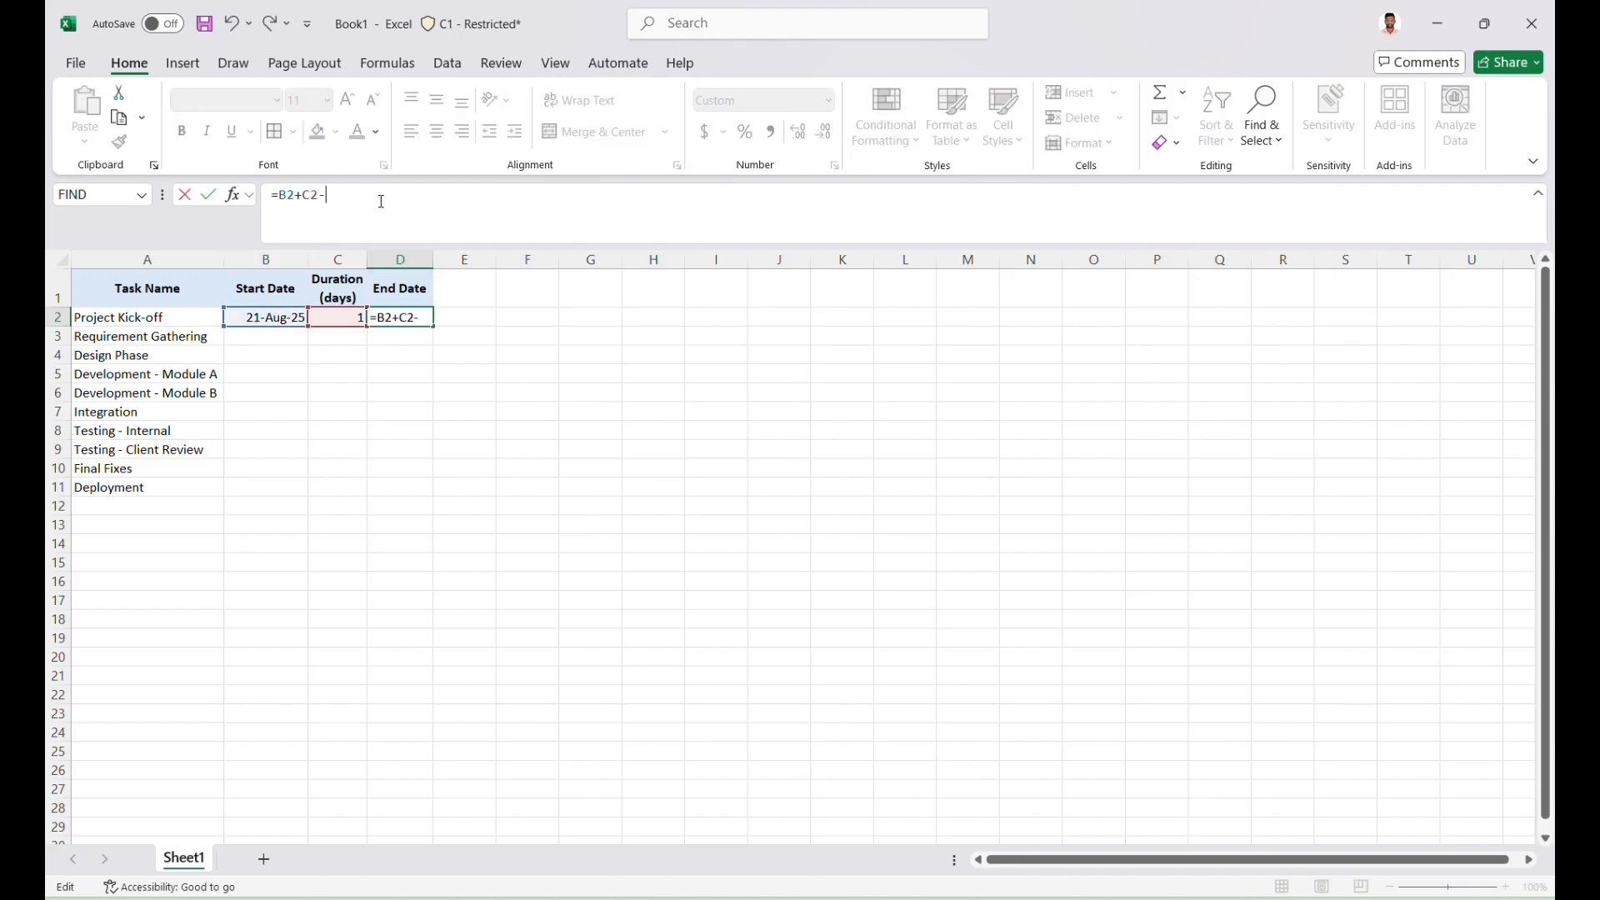
pyautogui.write('1')
pyautogui.press('Return')
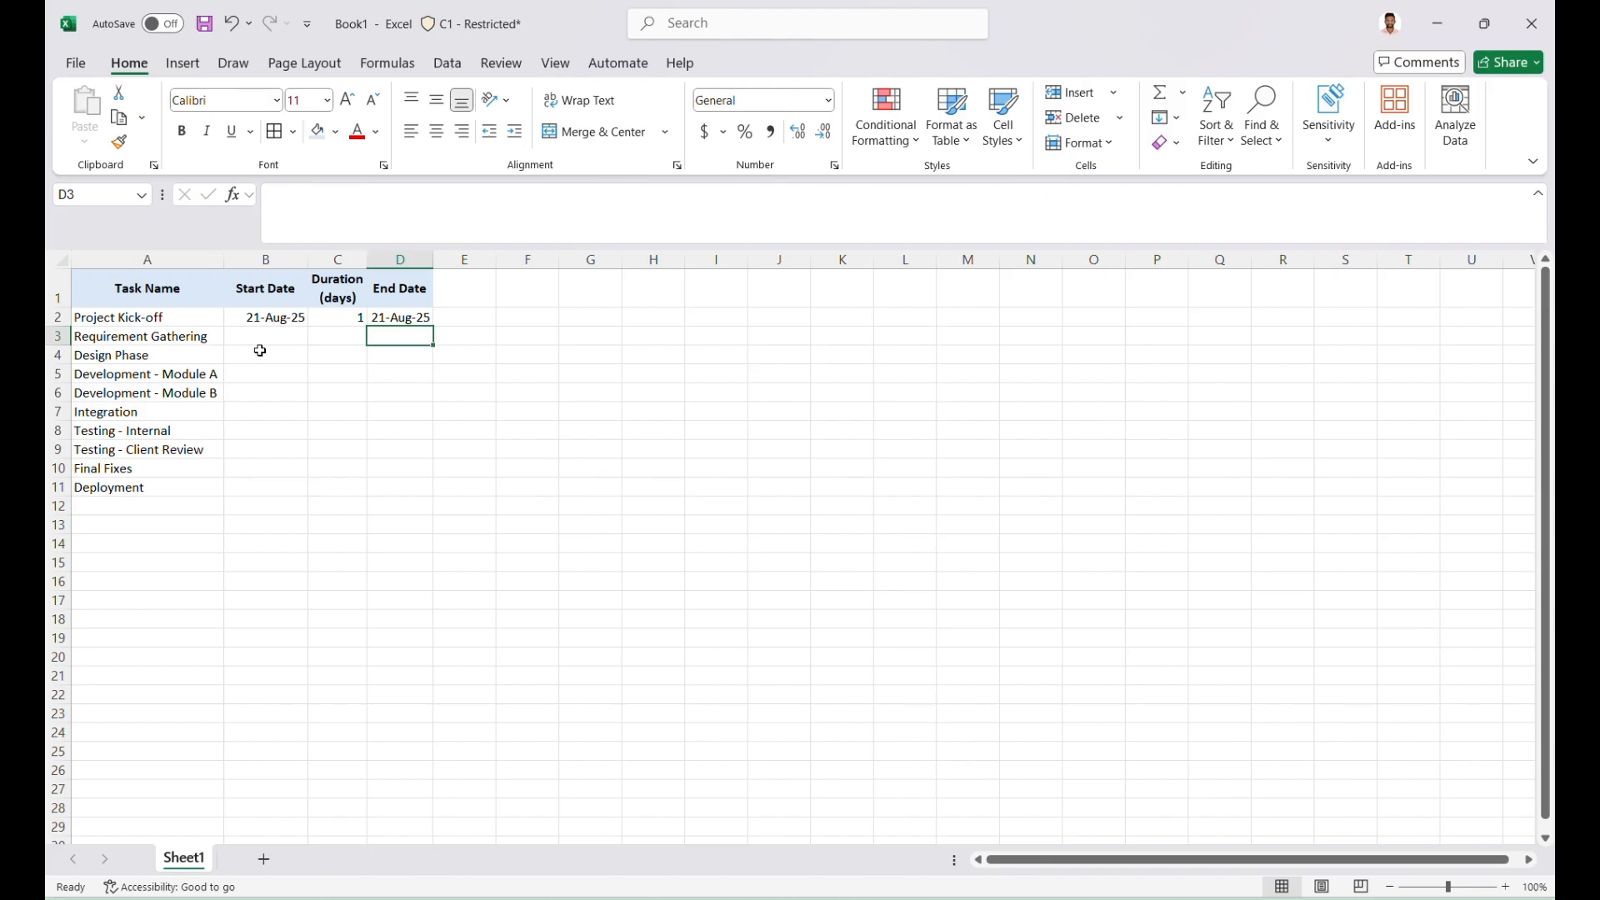
# Fill the start date in B2 and the end date formula in D2 down to row 11
pyautogui.click(269, 321)
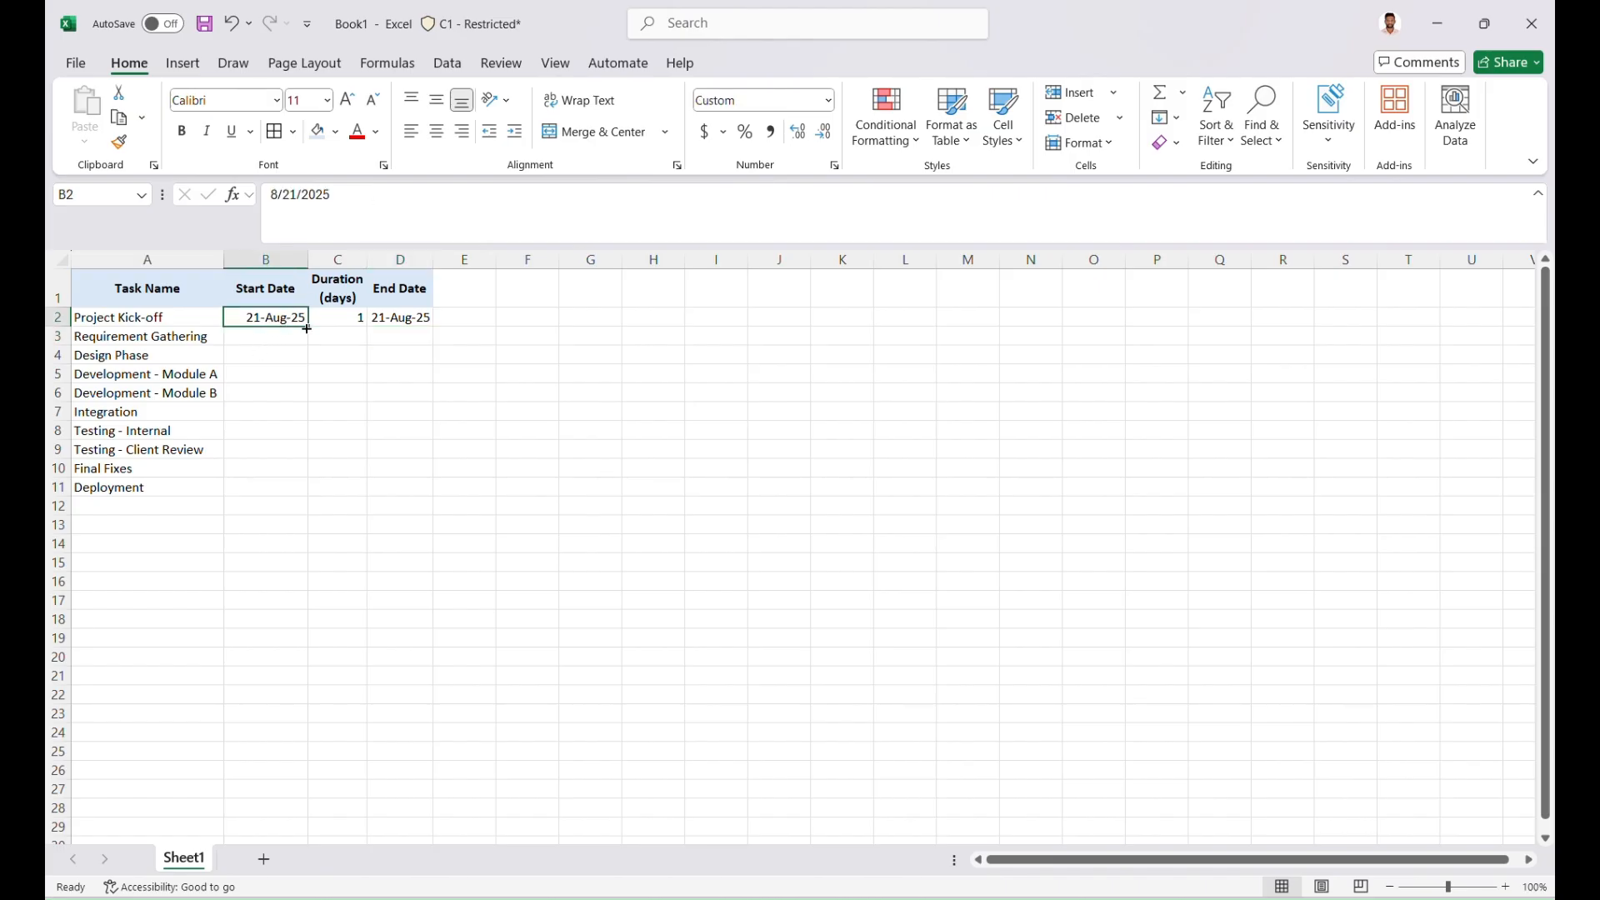
pyautogui.doubleClick(307, 327)
pyautogui.click(402, 320)
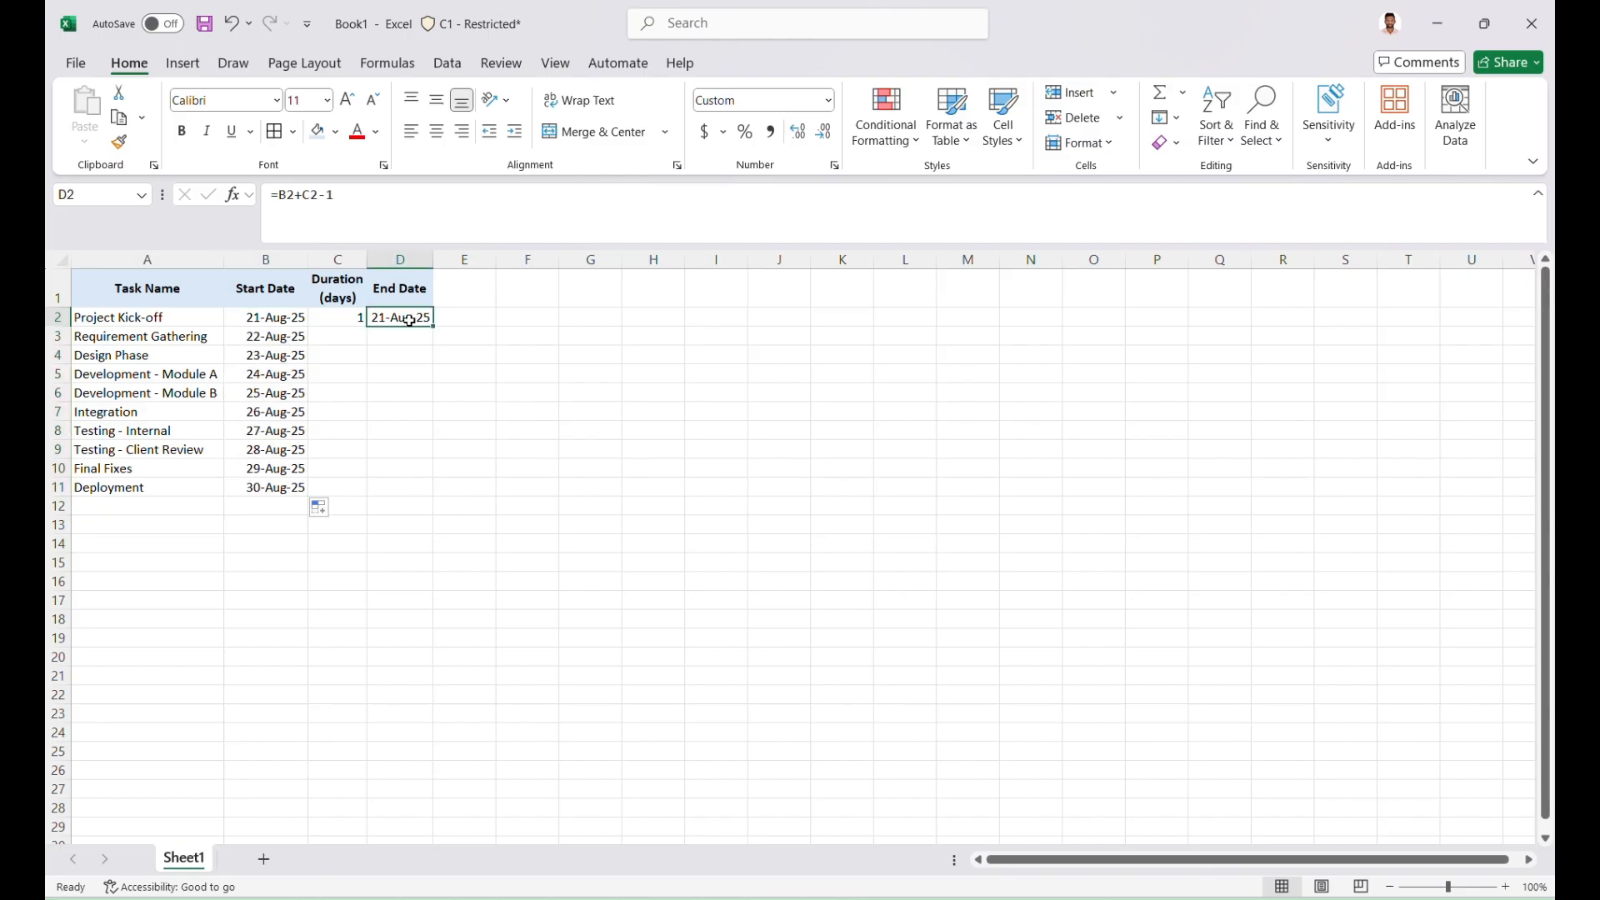
pyautogui.doubleClick(432, 330)
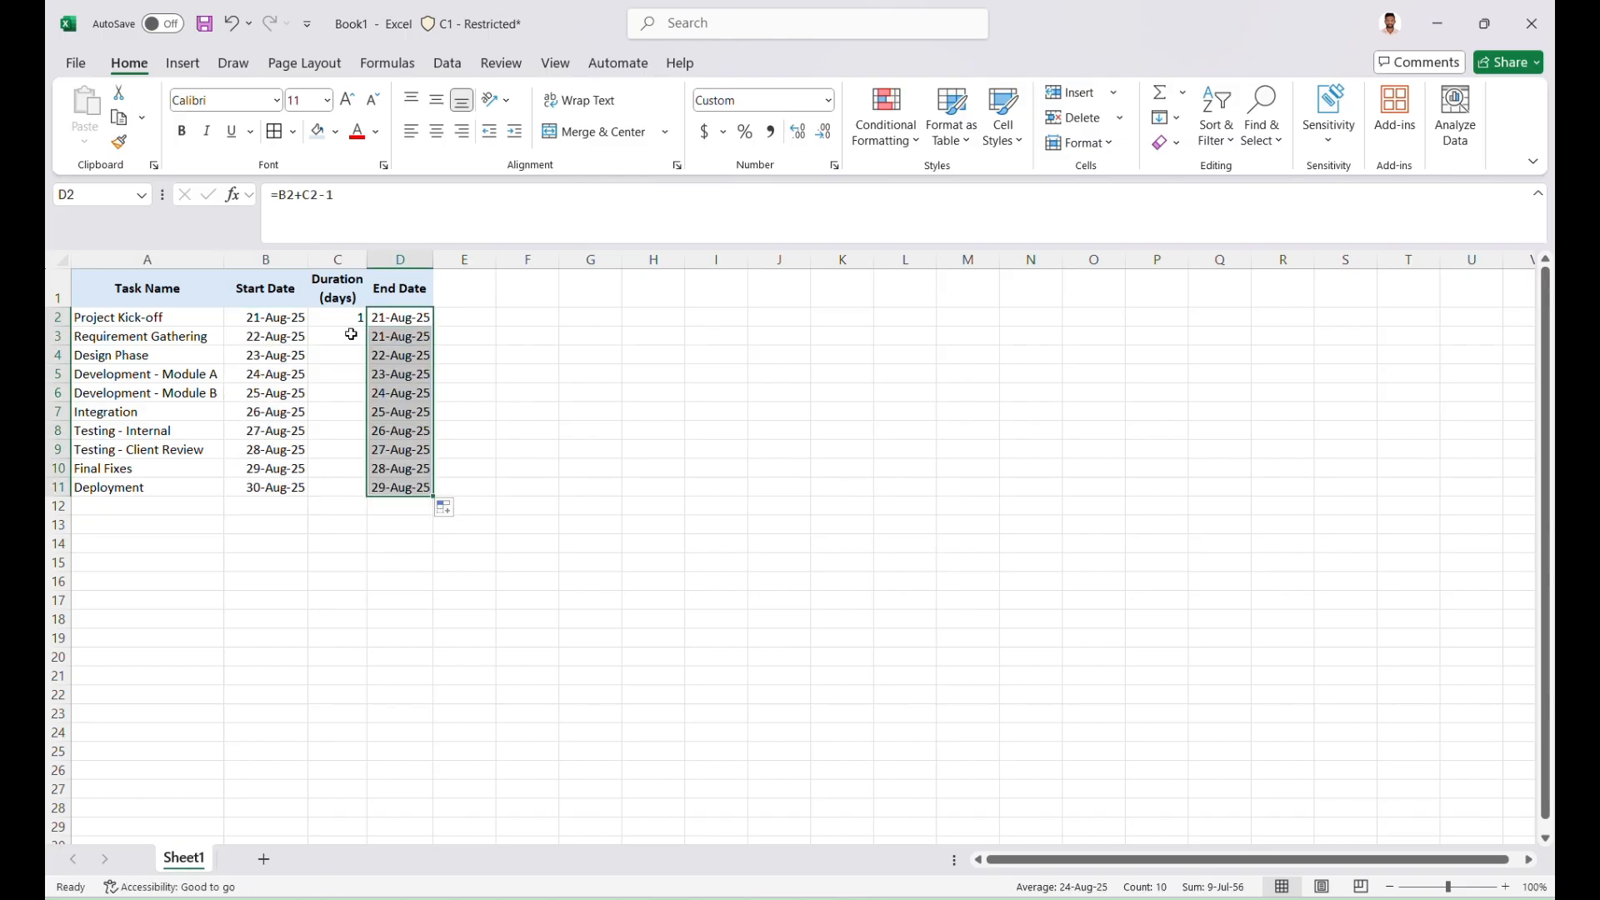
# Enter durations of 5 days for Requirement Gathering in C3 and 4 days for Design Phase in C4
pyautogui.click(327, 323)
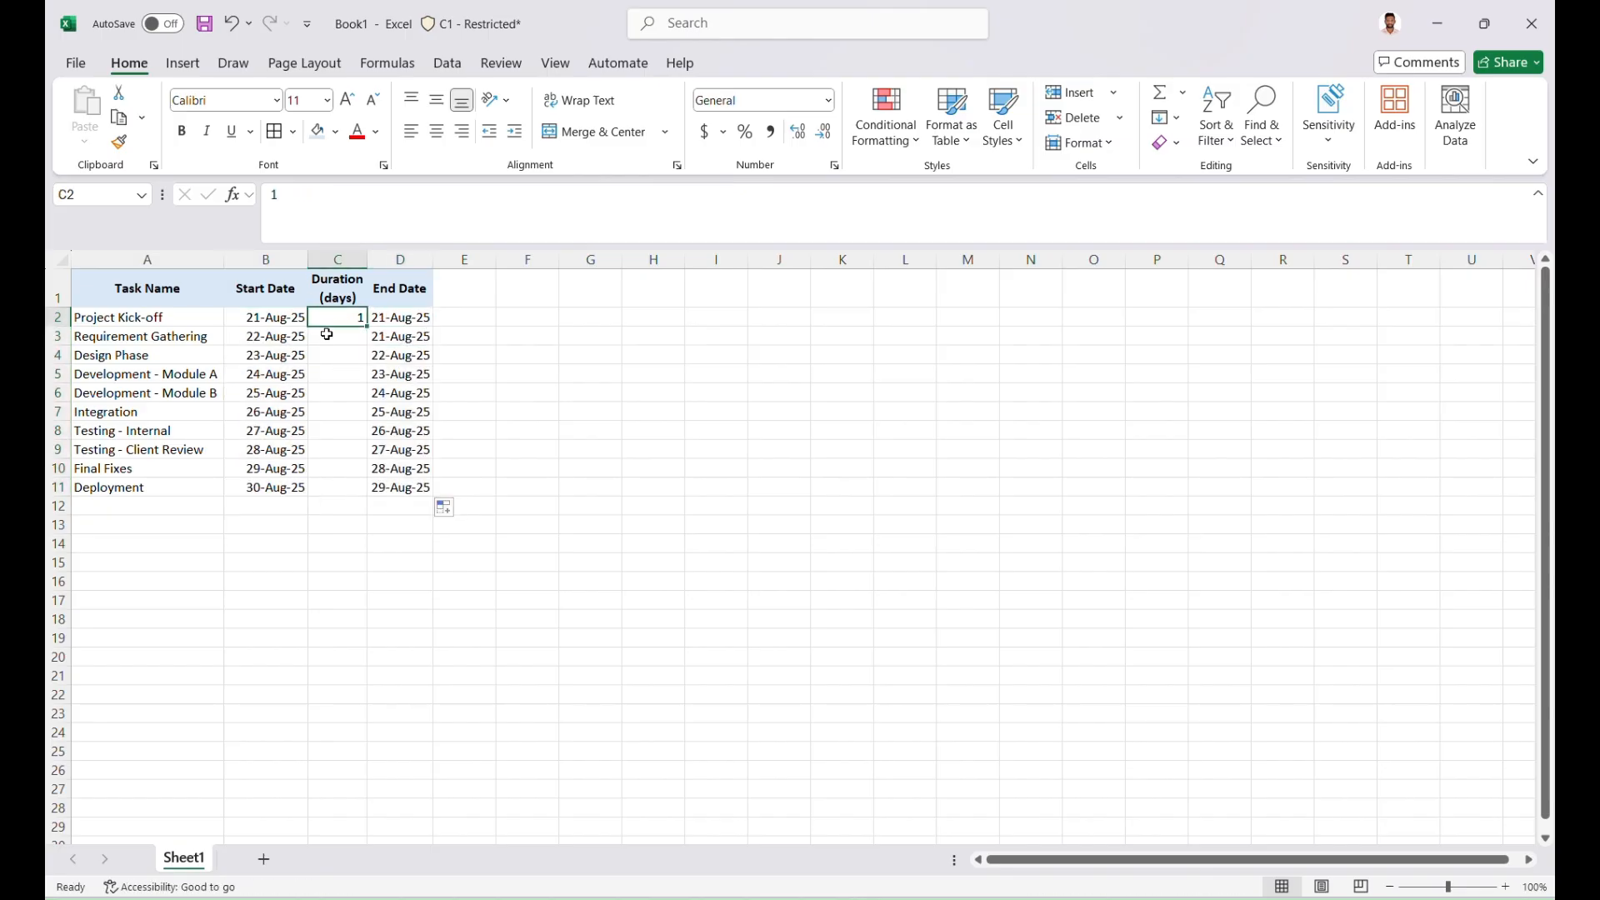
pyautogui.click(328, 336)
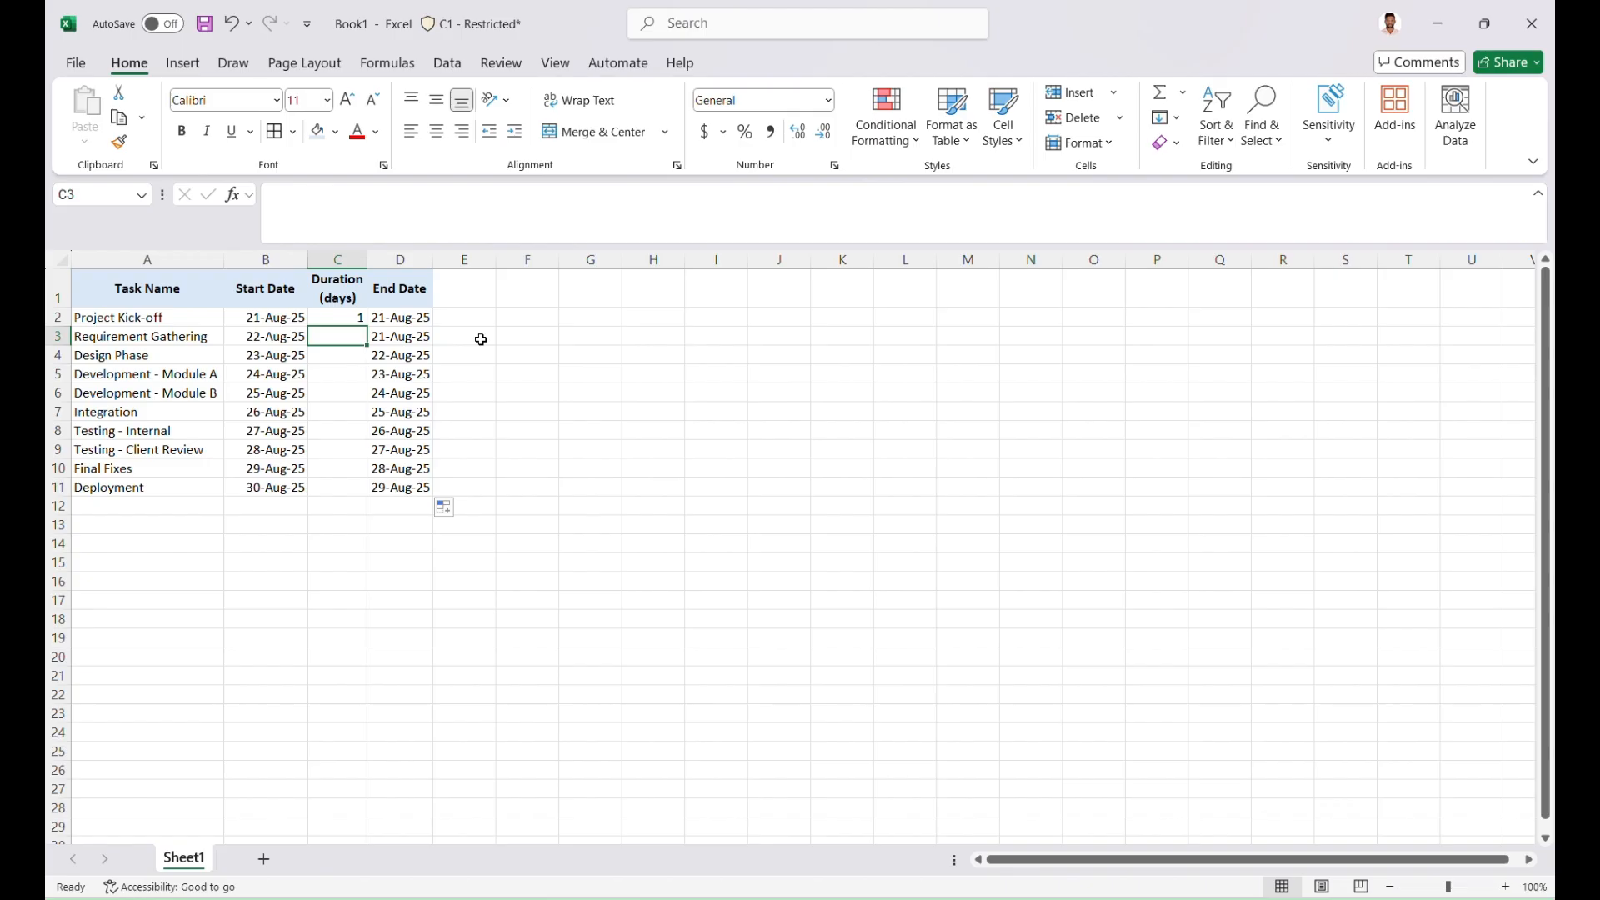
pyautogui.write('5')
pyautogui.press('Return')
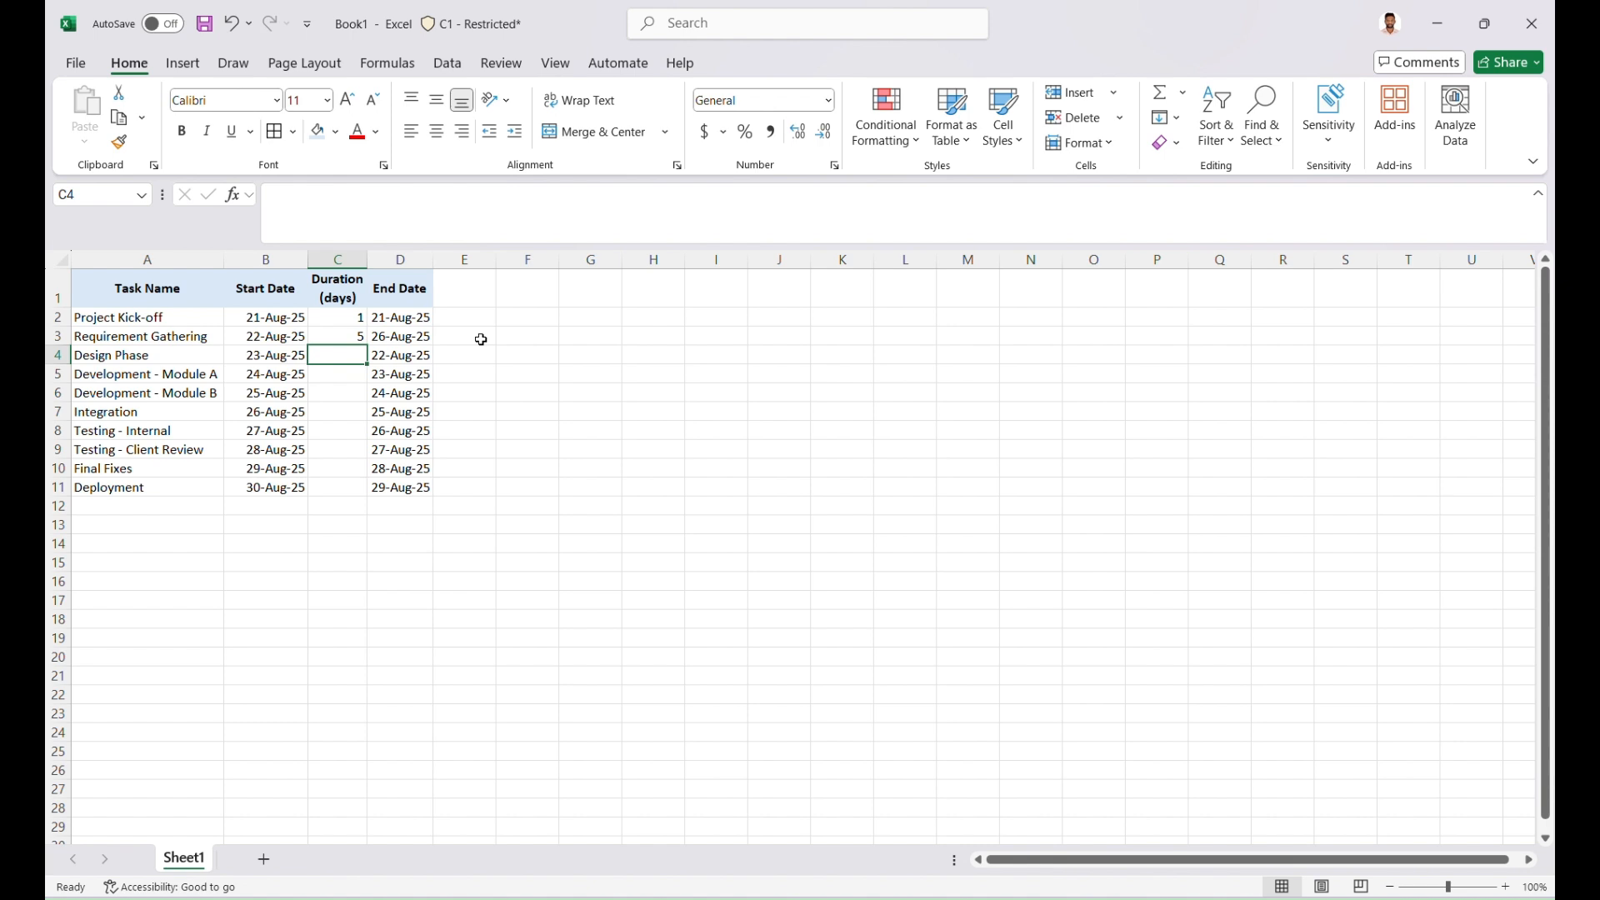
pyautogui.write('4')
pyautogui.press('Return')
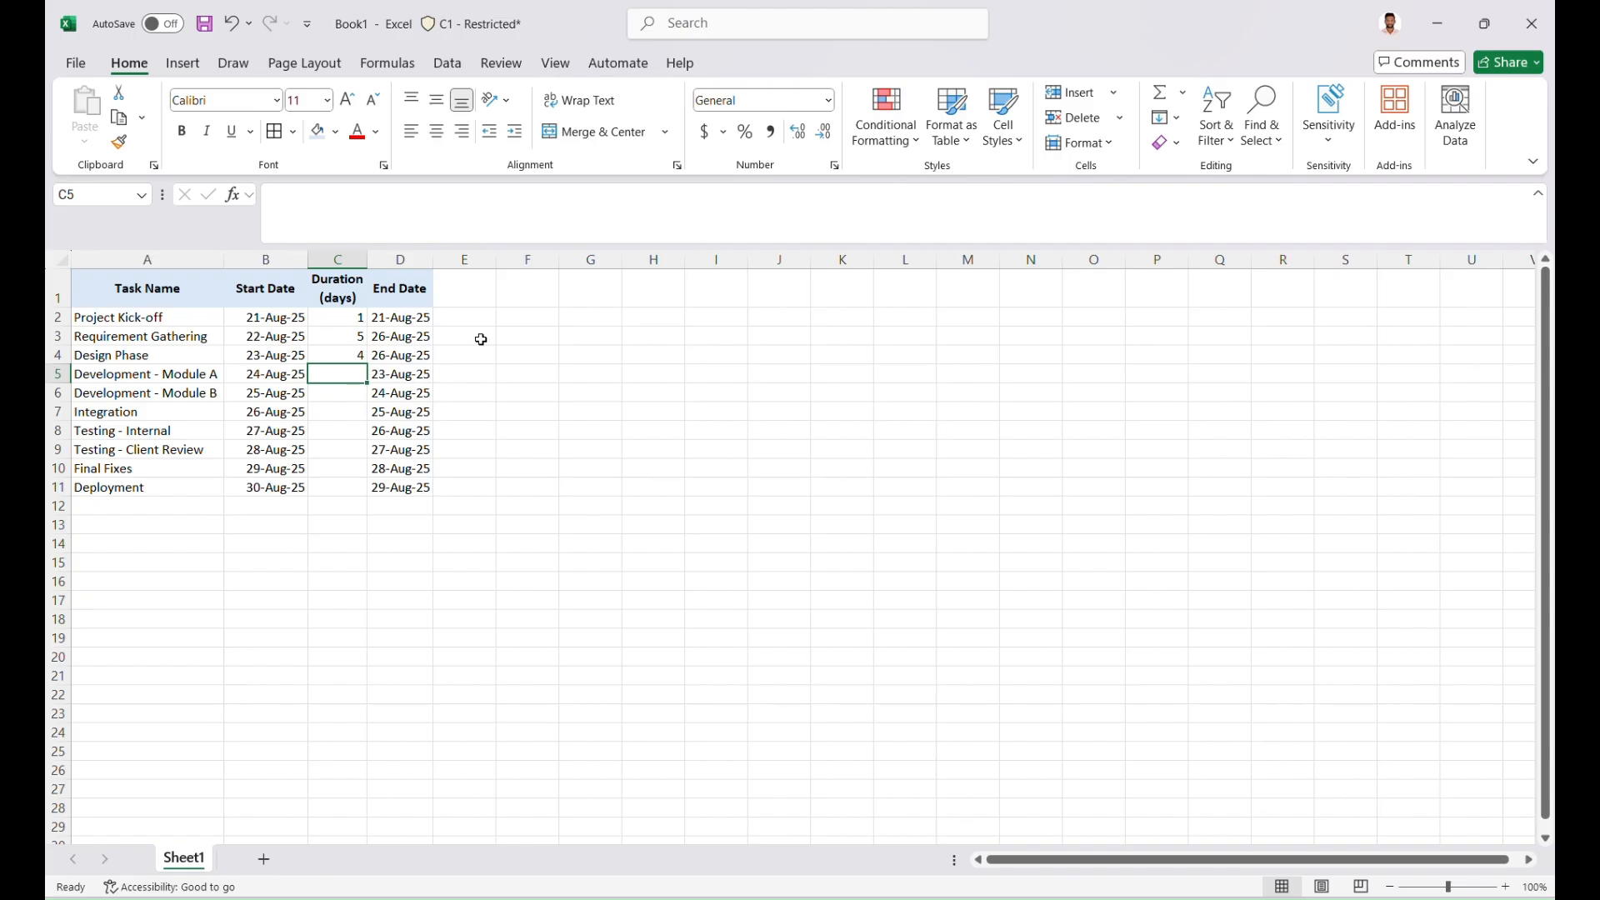
# Enter durations of 7 days for Module A, 6 for Module B, 3 for Integration and 4 for internal testing in C5 to C8
pyautogui.write('7')
pyautogui.press('Return')
pyautogui.write('6')
pyautogui.press('Return')
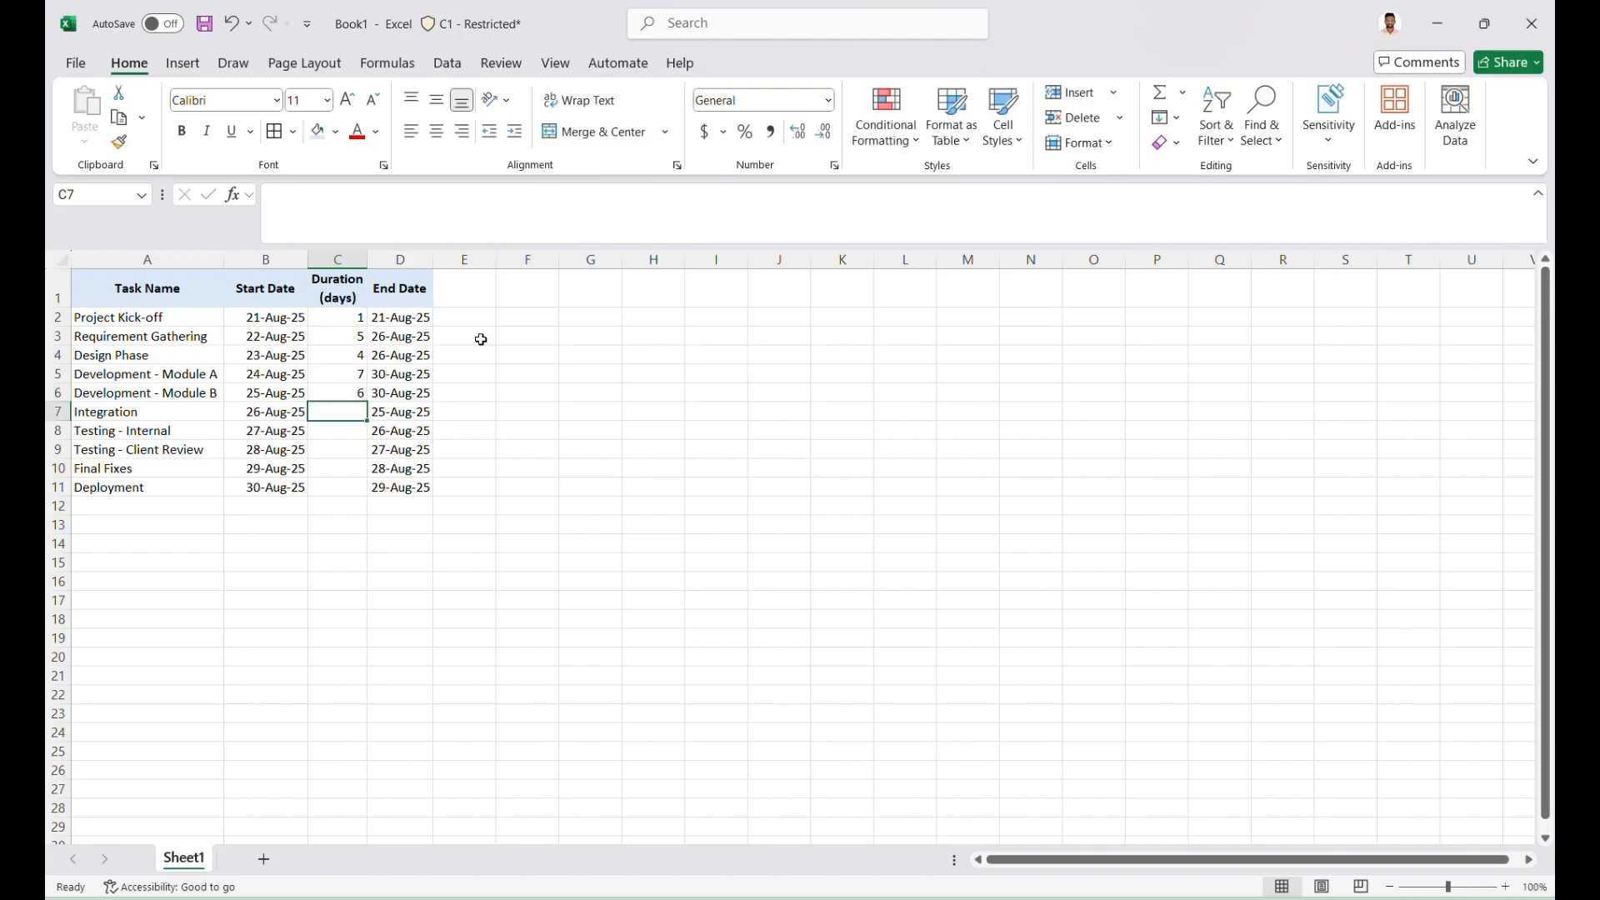
pyautogui.write('3')
pyautogui.press('Return')
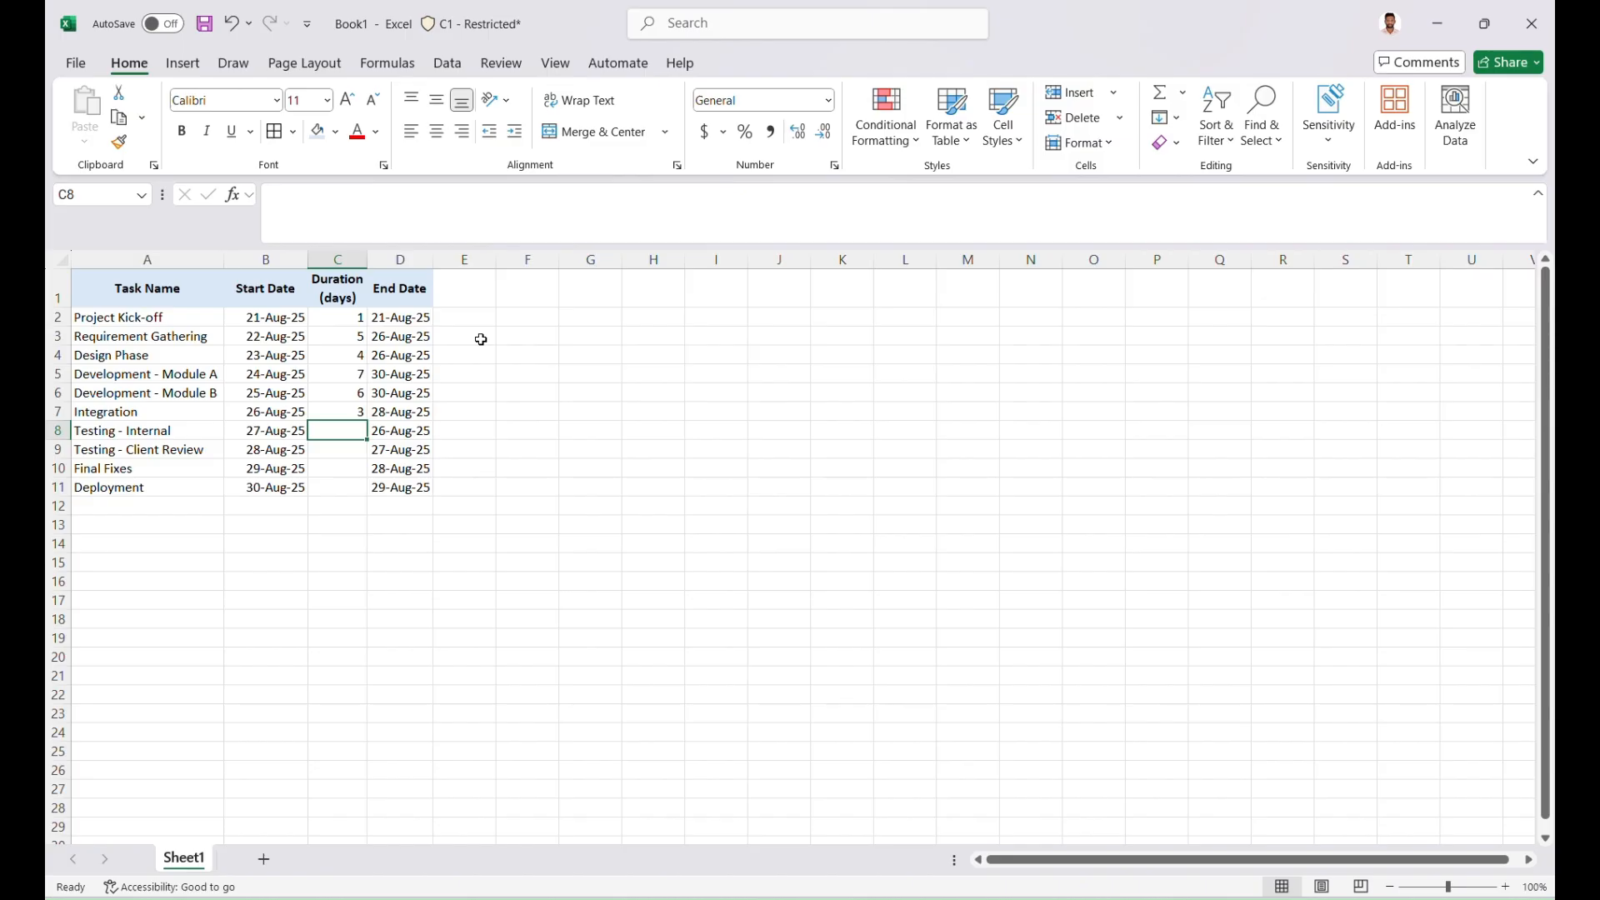
pyautogui.write('4')
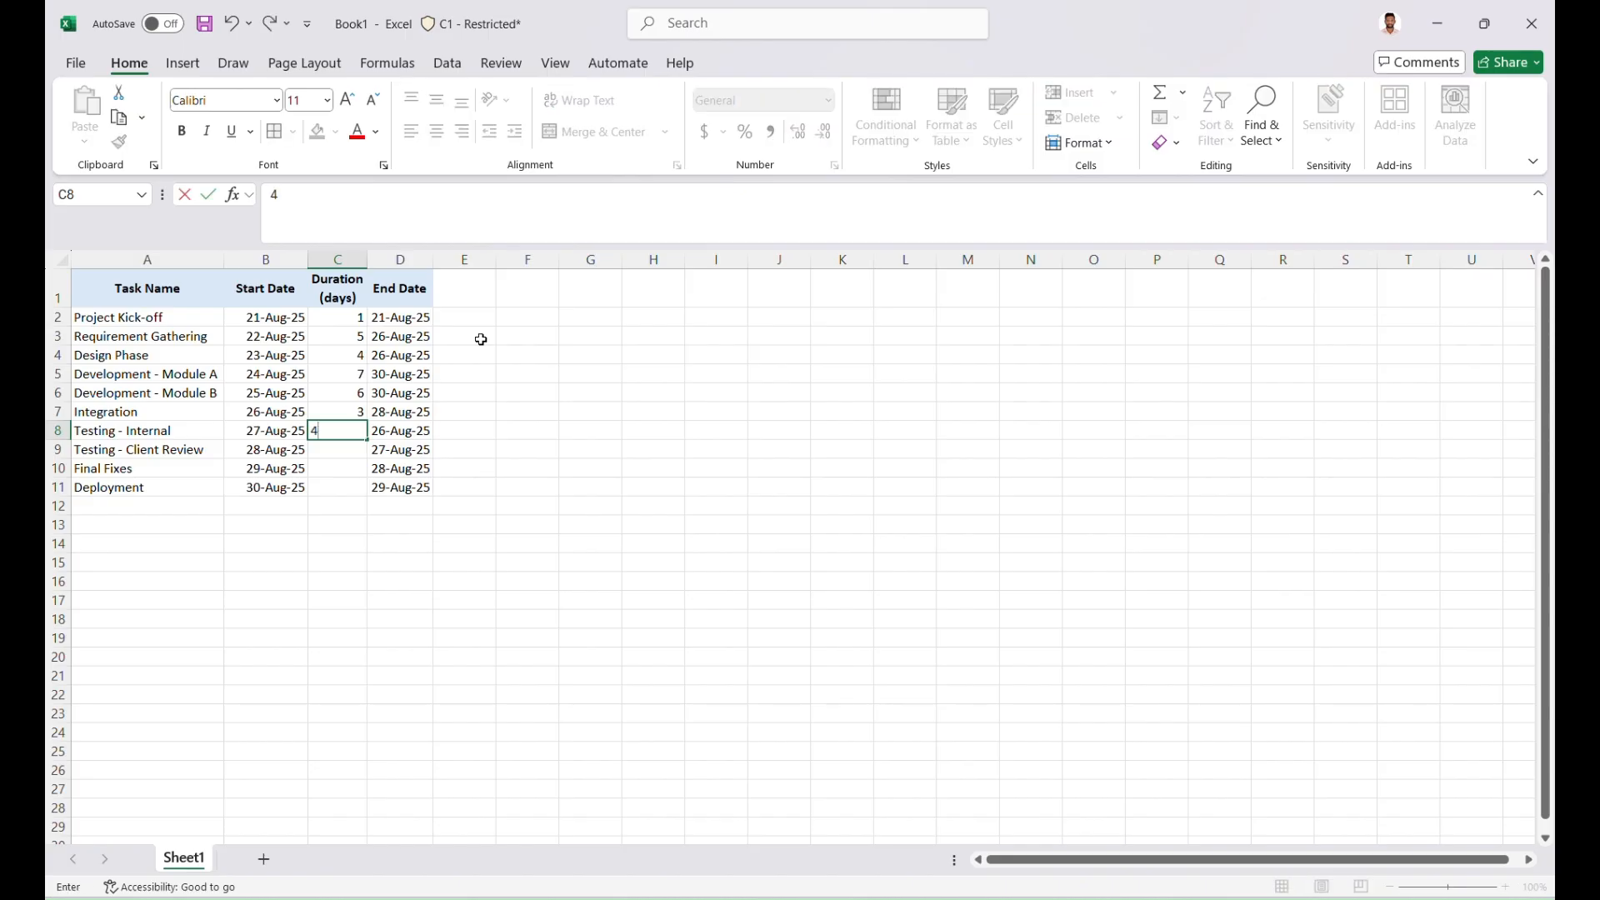
pyautogui.press('Return')
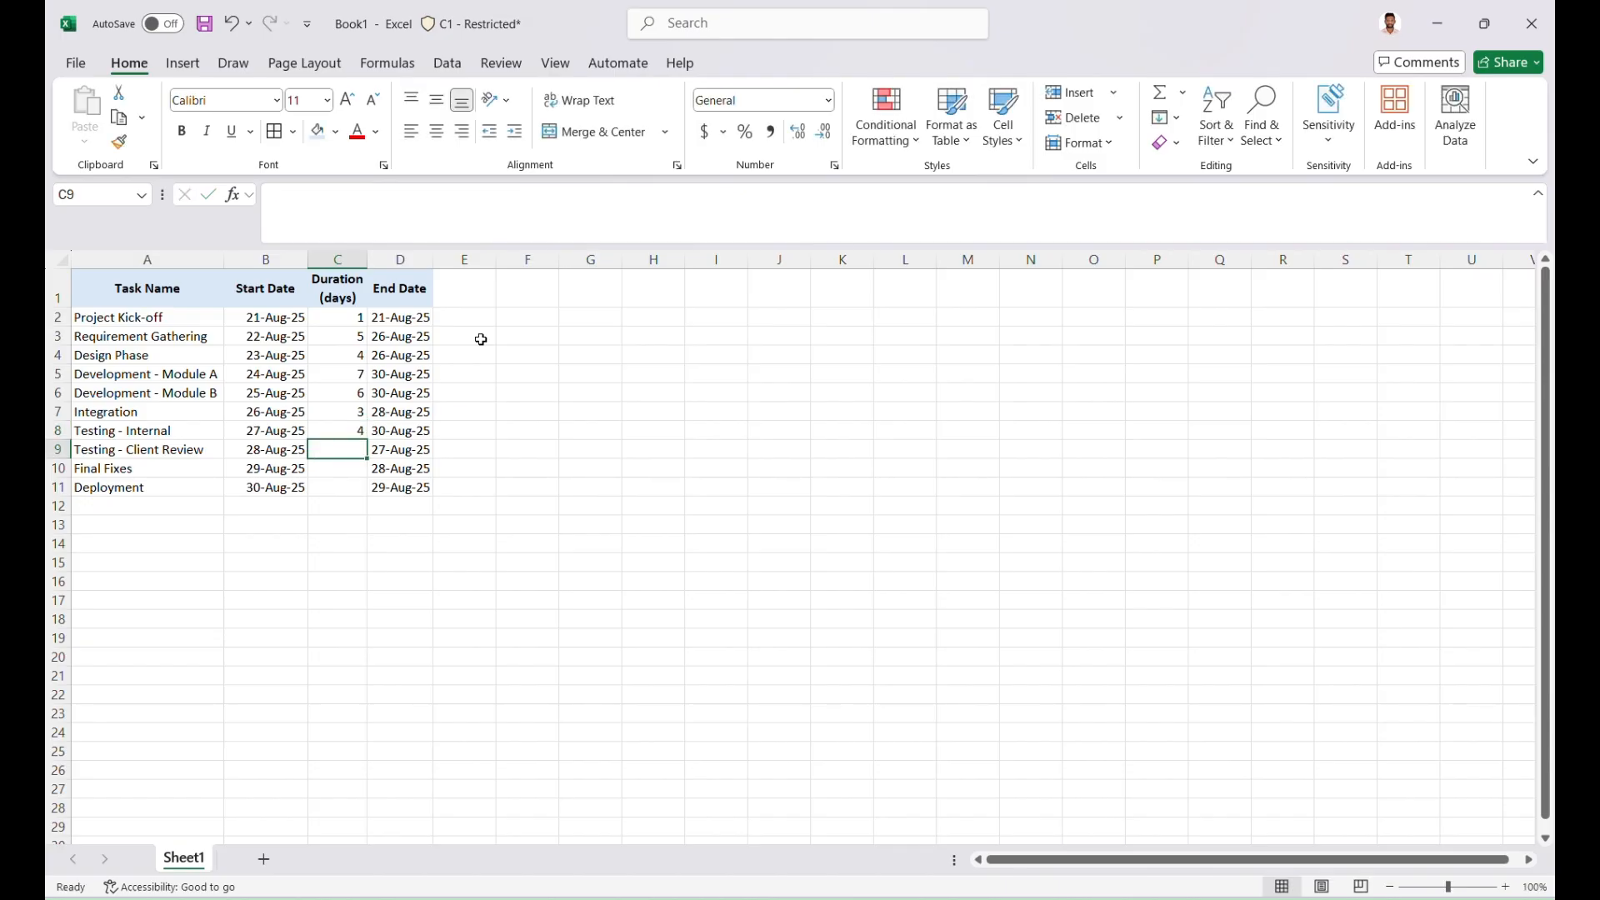
# Enter durations of 3 days for Client Review in C9, 2 for Final Fixes in C10 and 1 for Deployment in C11
pyautogui.write('3')
pyautogui.press('Return')
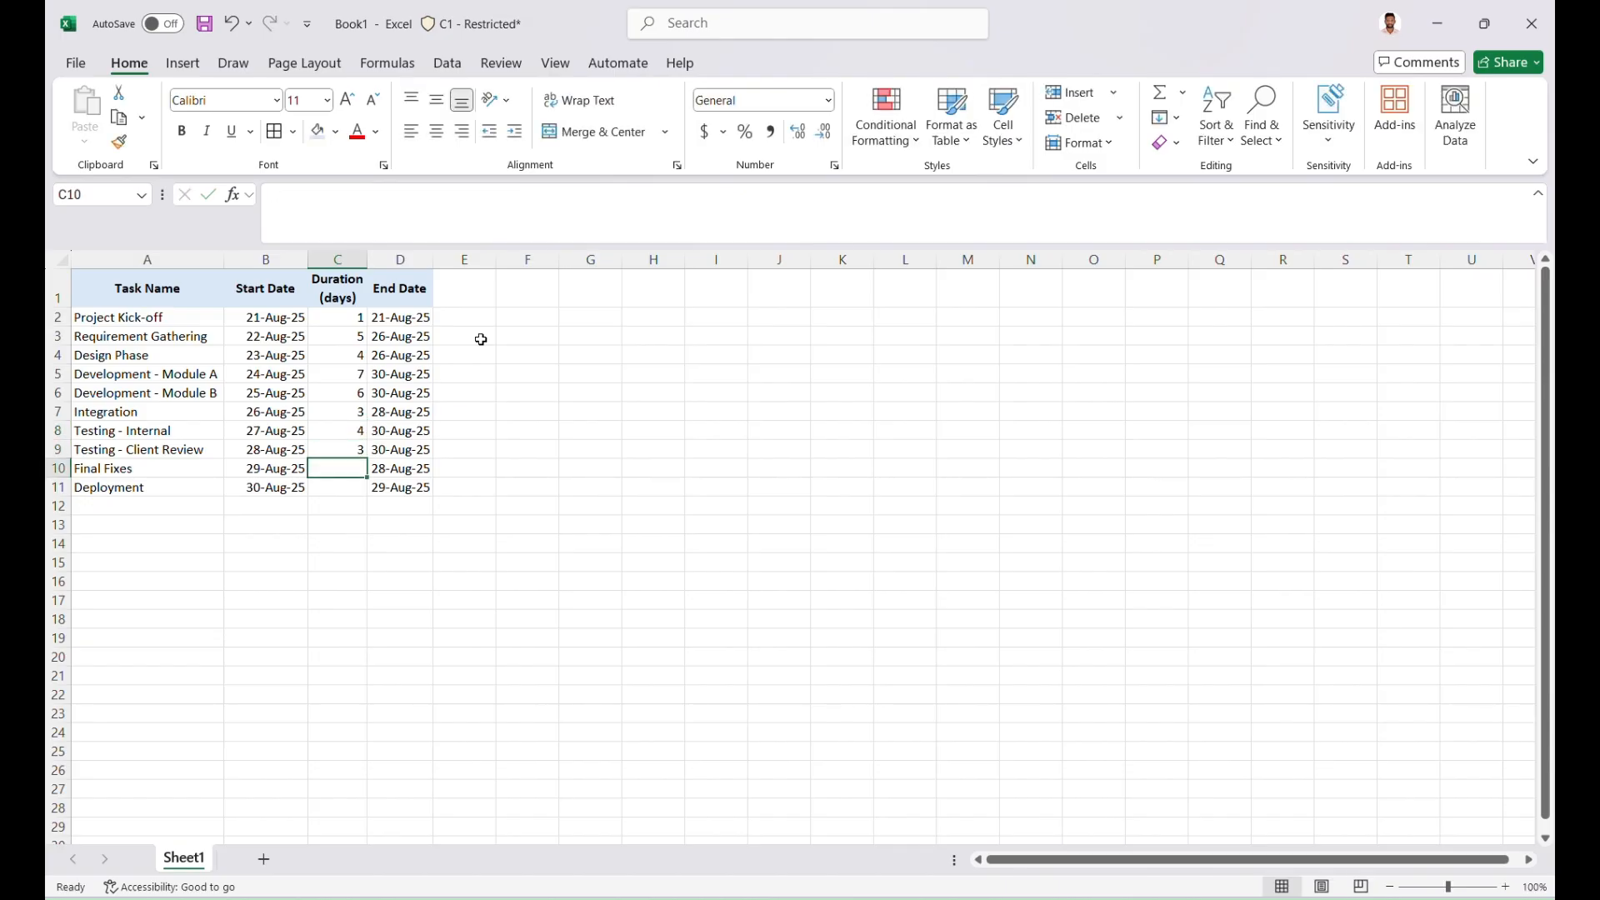
pyautogui.write('2')
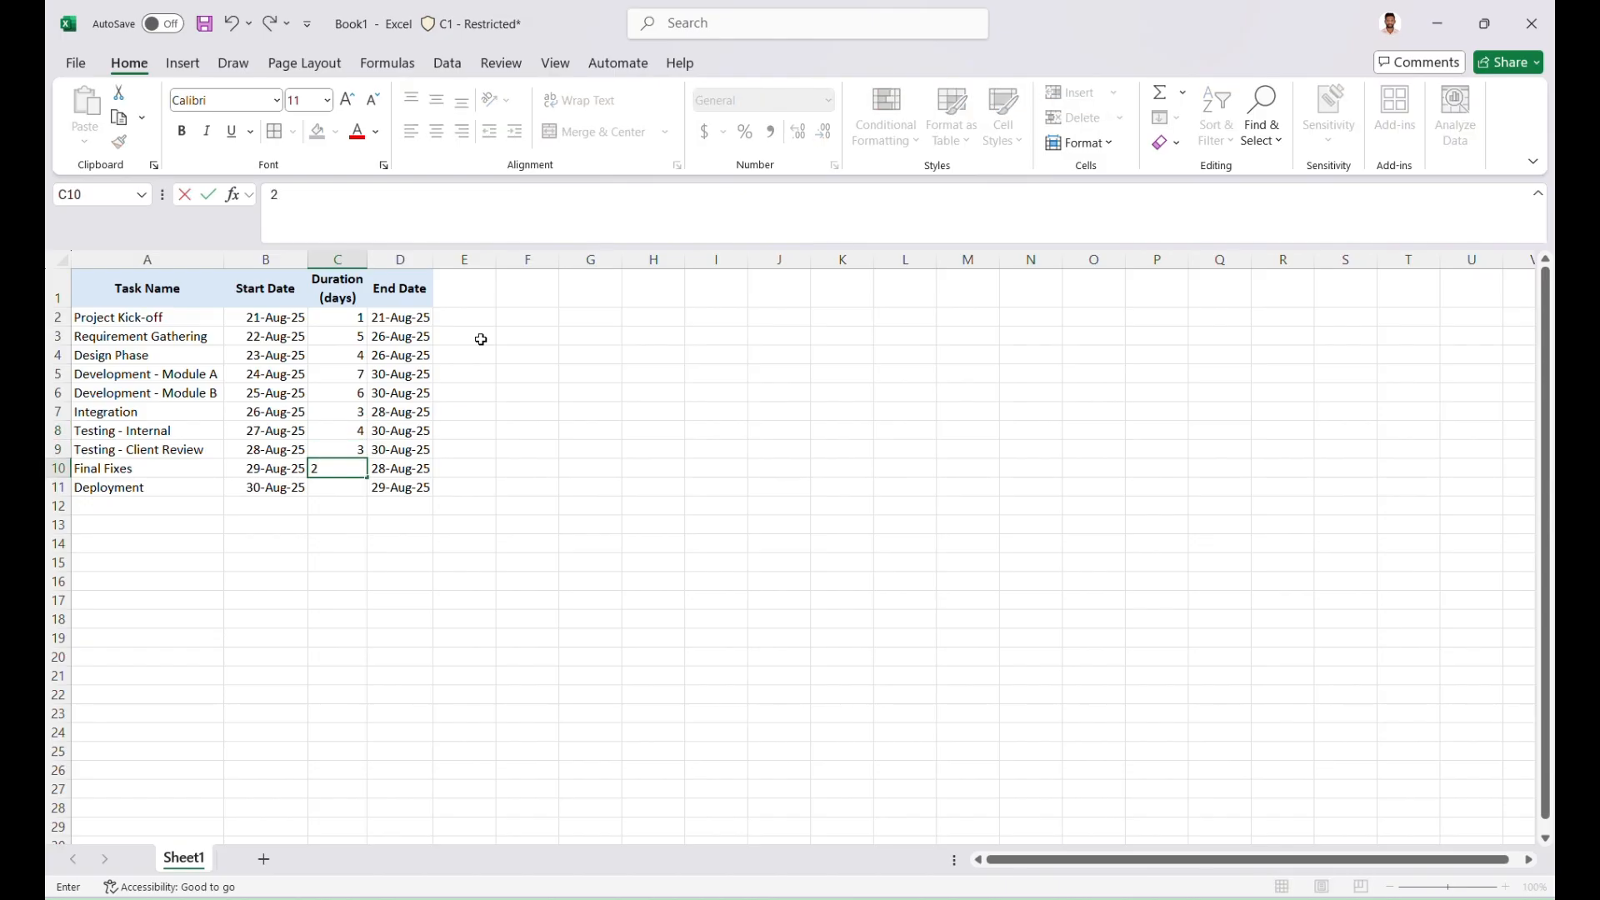
pyautogui.press('Return')
pyautogui.write('1')
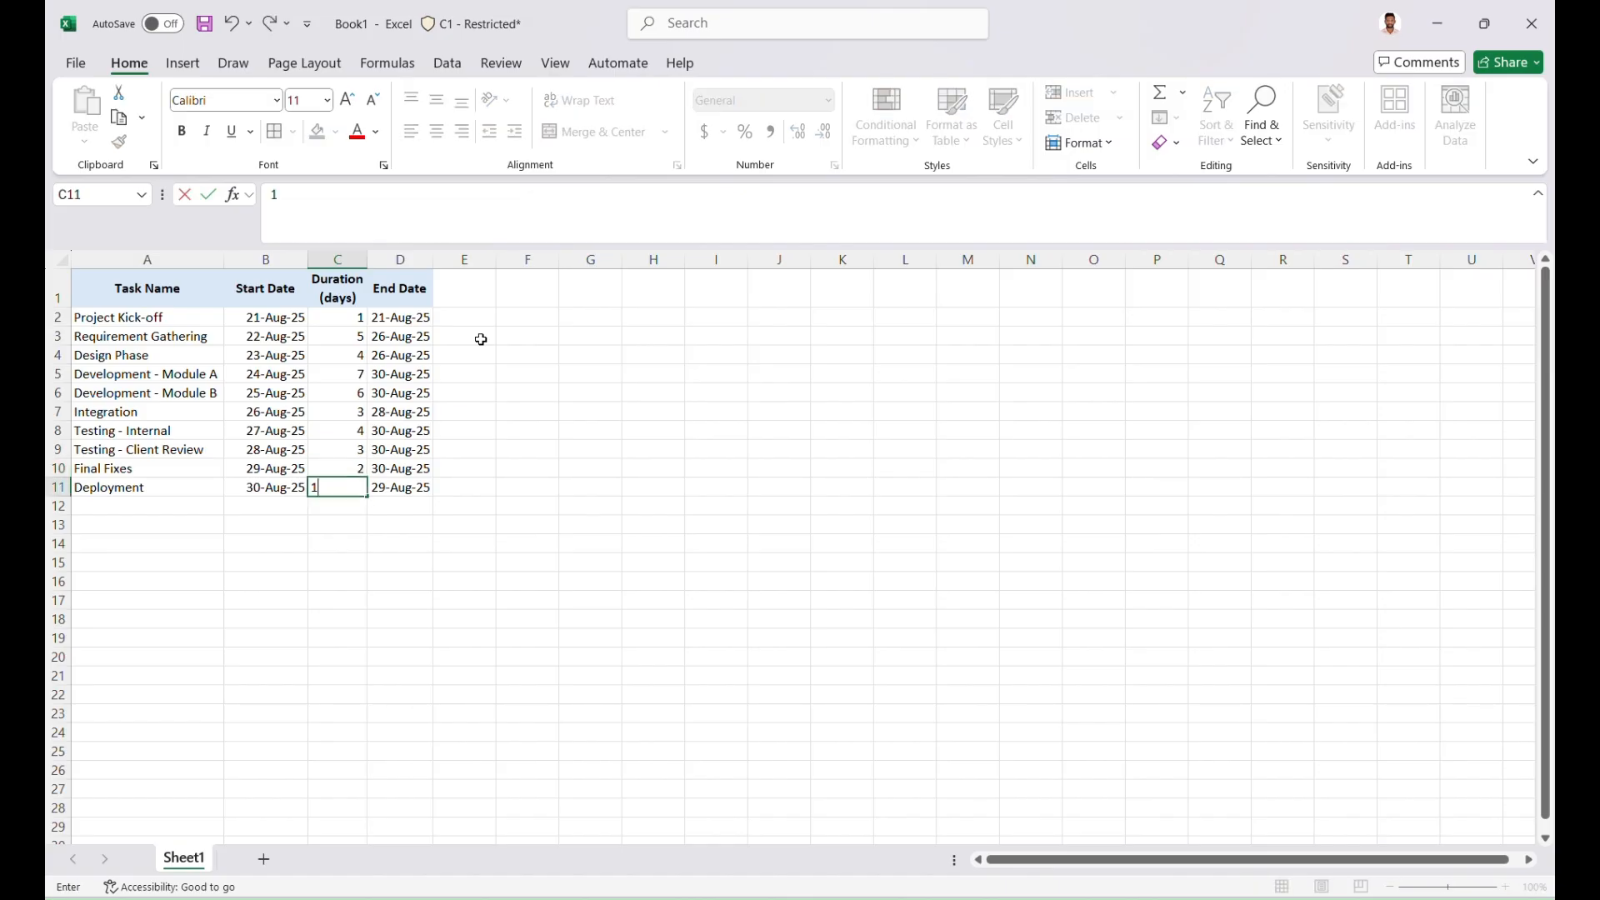
pyautogui.press('Return')
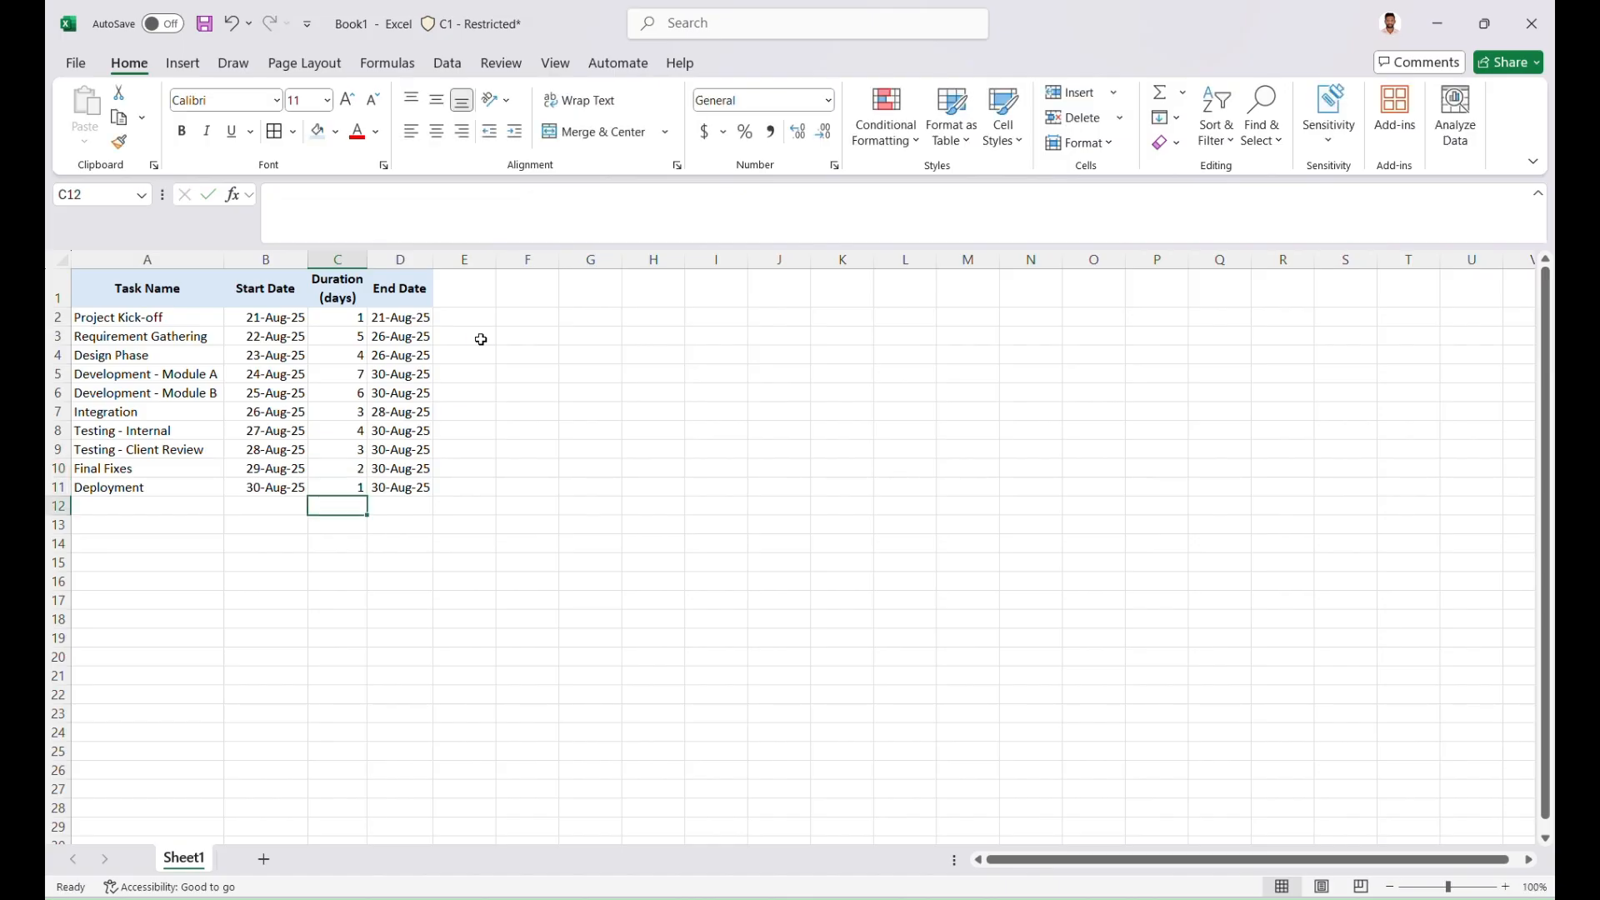
# Replace the Requirement Gathering start date in B3 with the formula =D2, linking it to the Project Kick-off end date
pyautogui.click(284, 337)
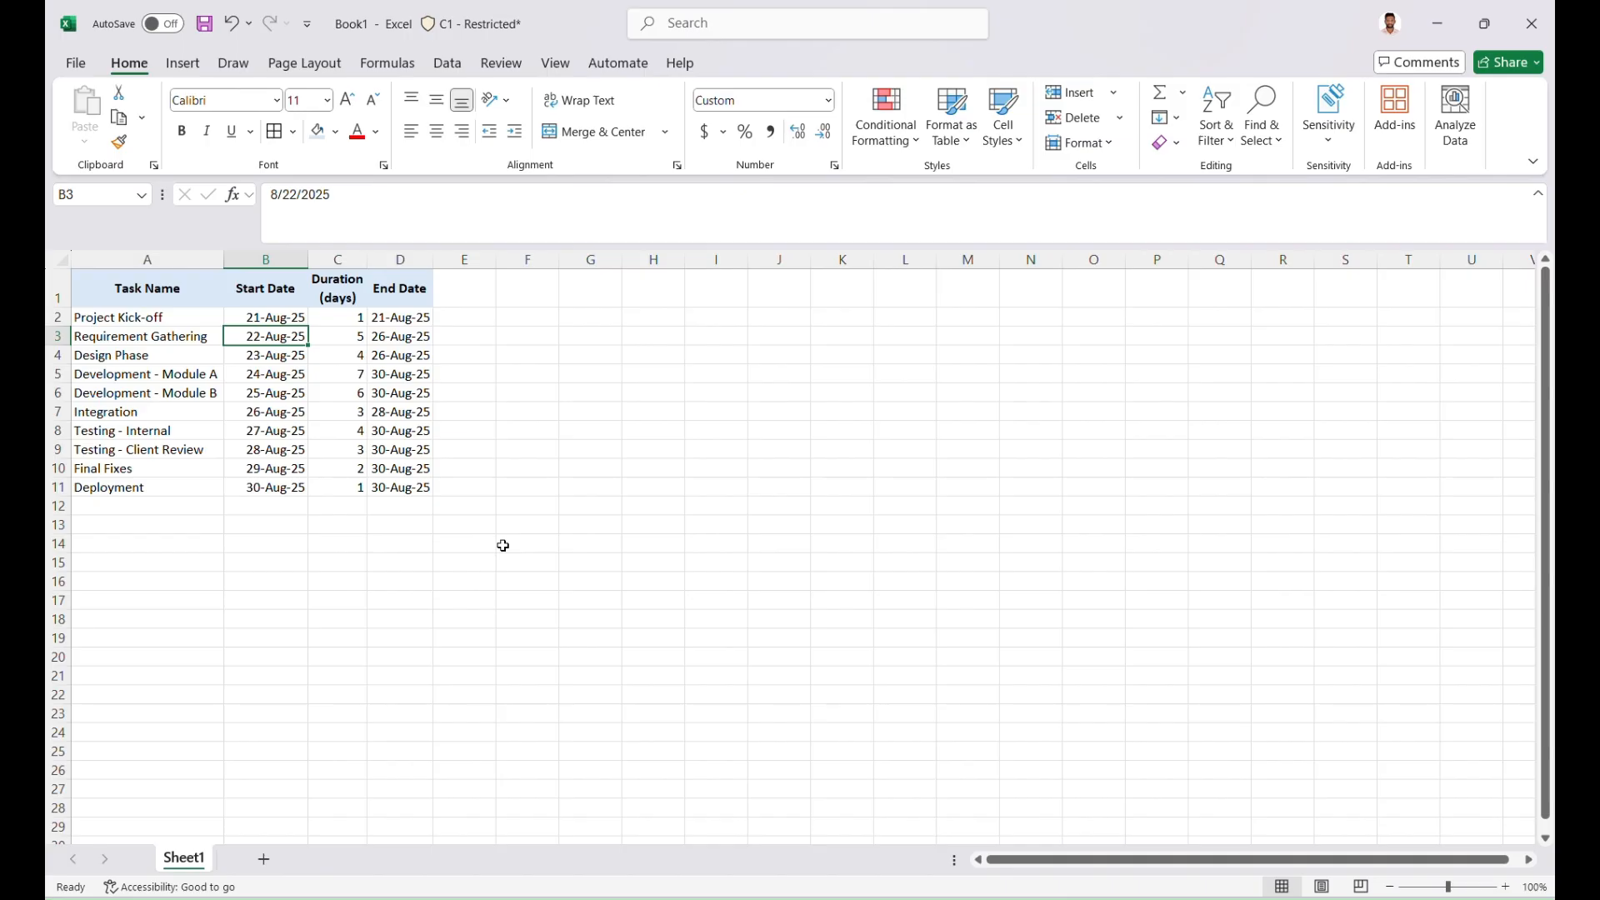
pyautogui.write('=')
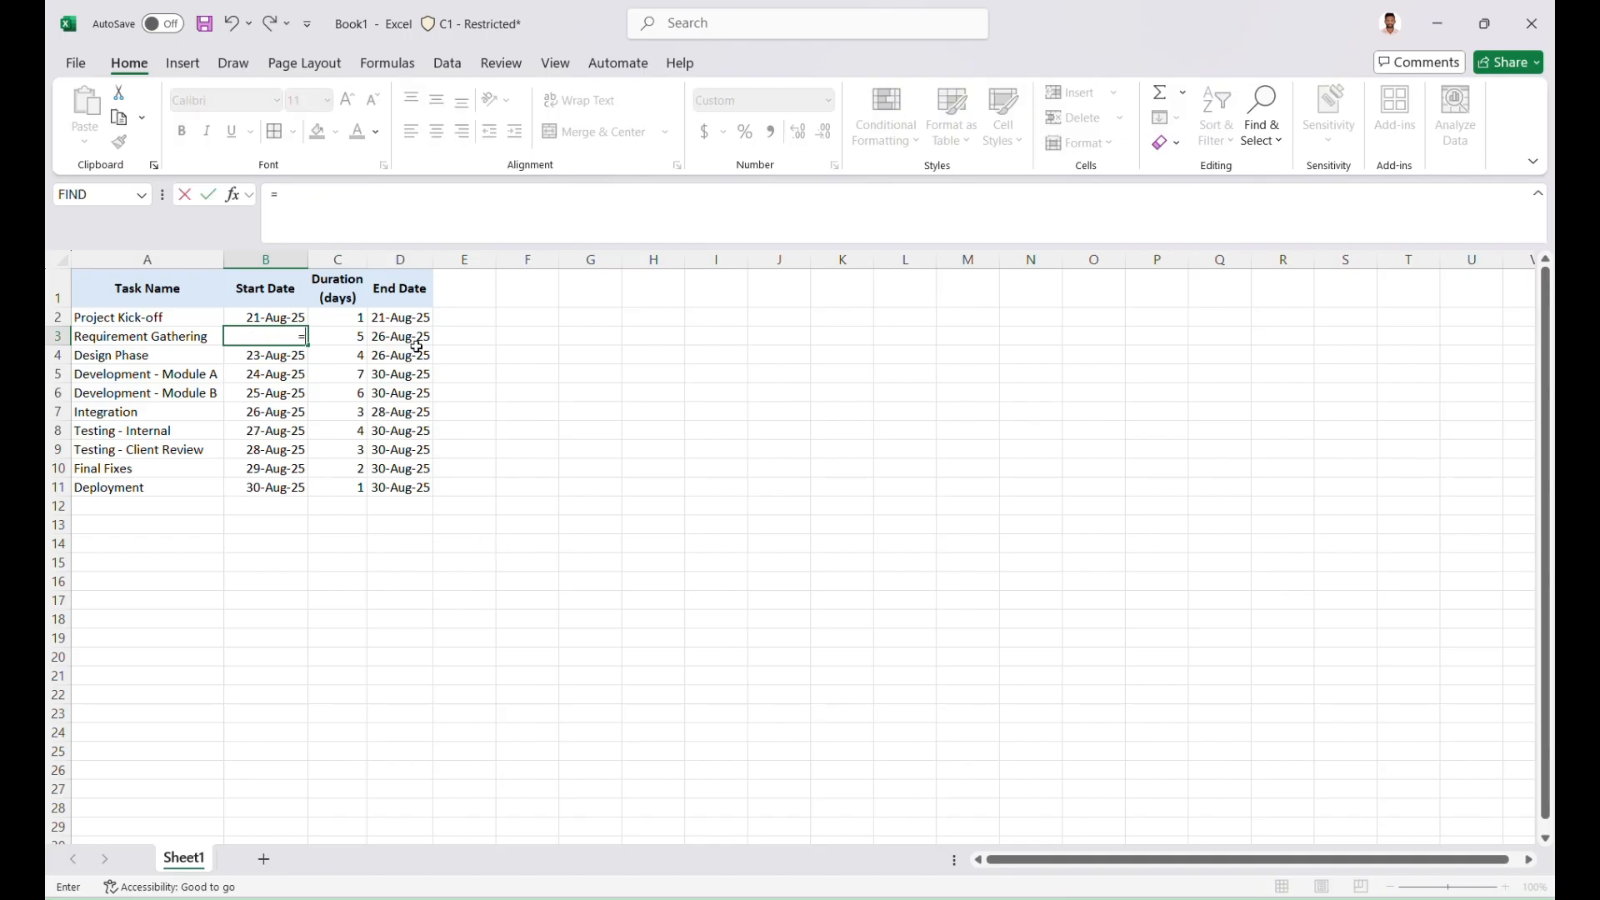
pyautogui.click(377, 318)
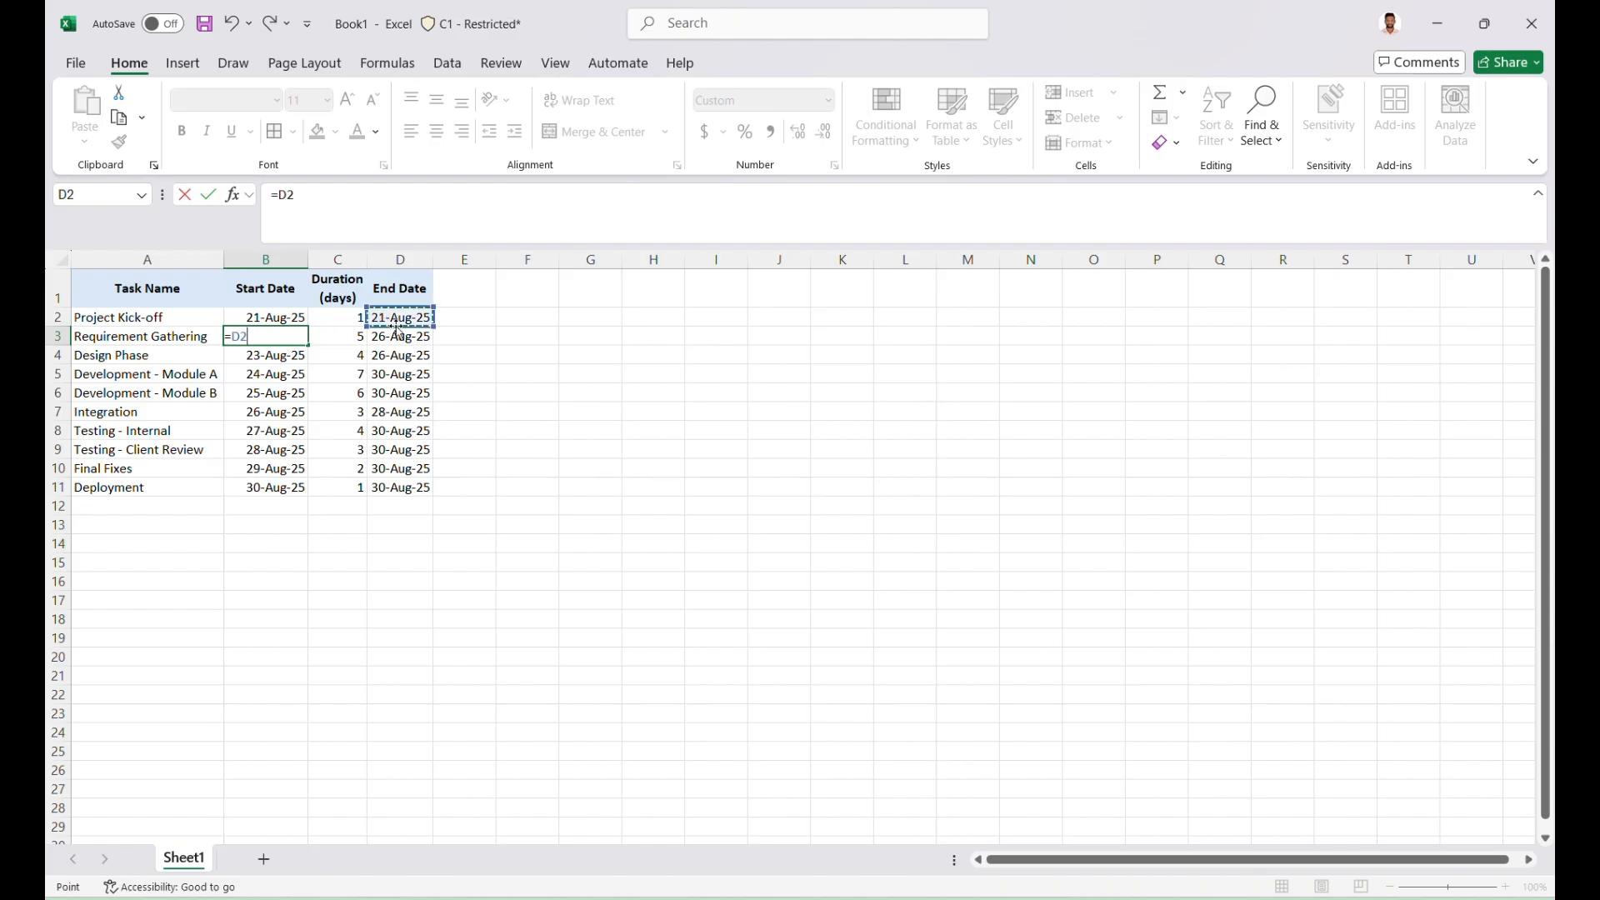
pyautogui.press('Return')
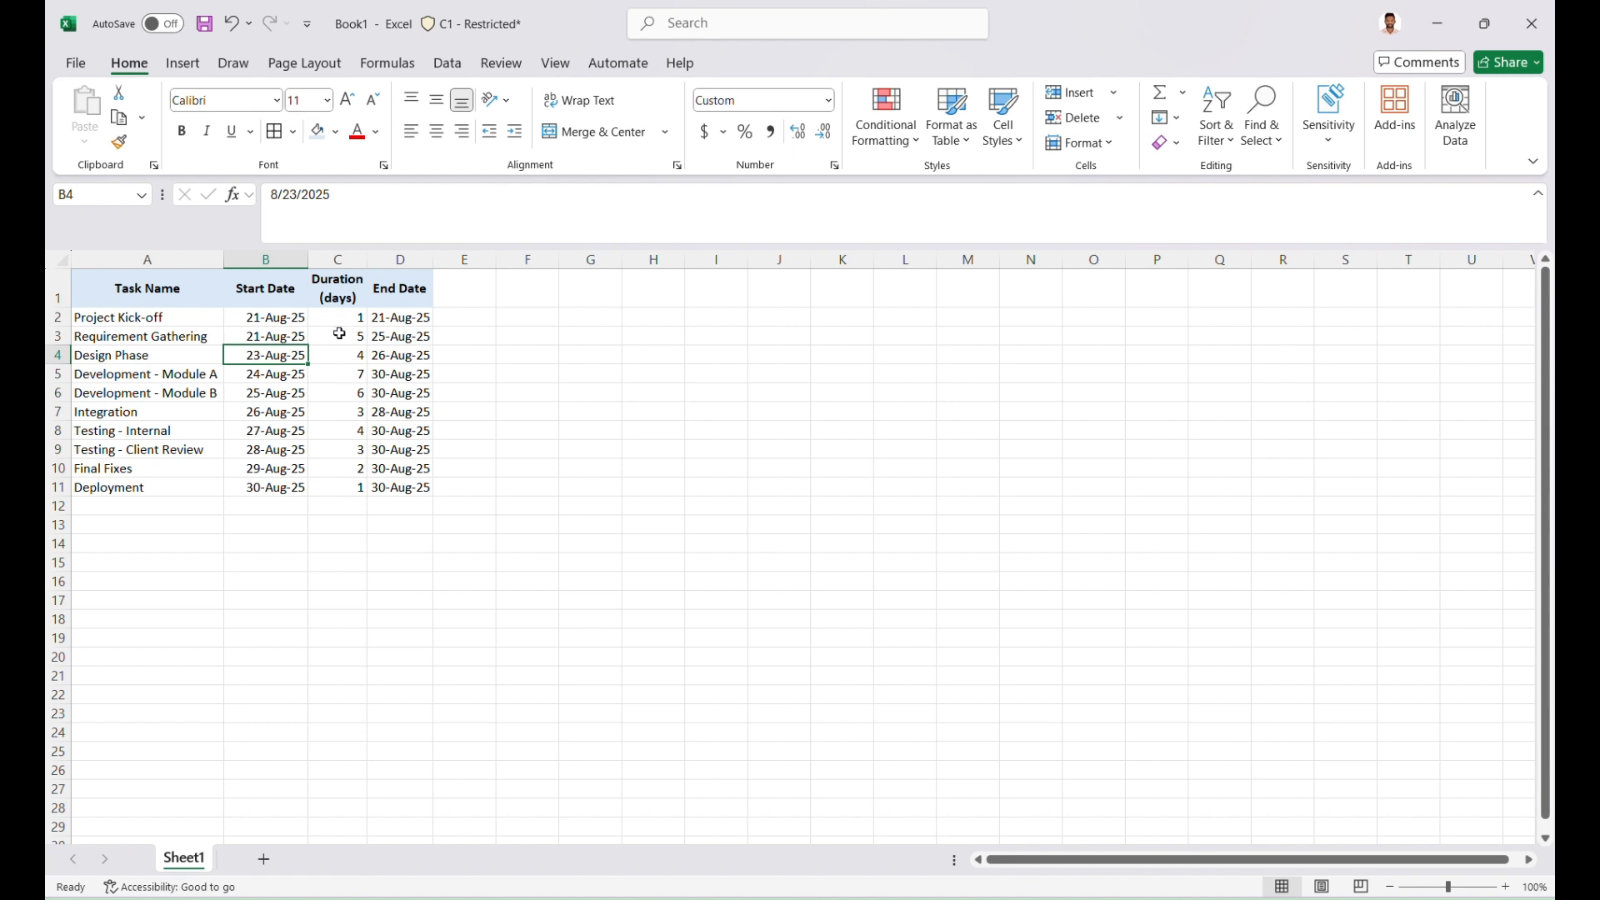
# Set the Project Kick-off duration in C2 to 2 days
pyautogui.click(286, 336)
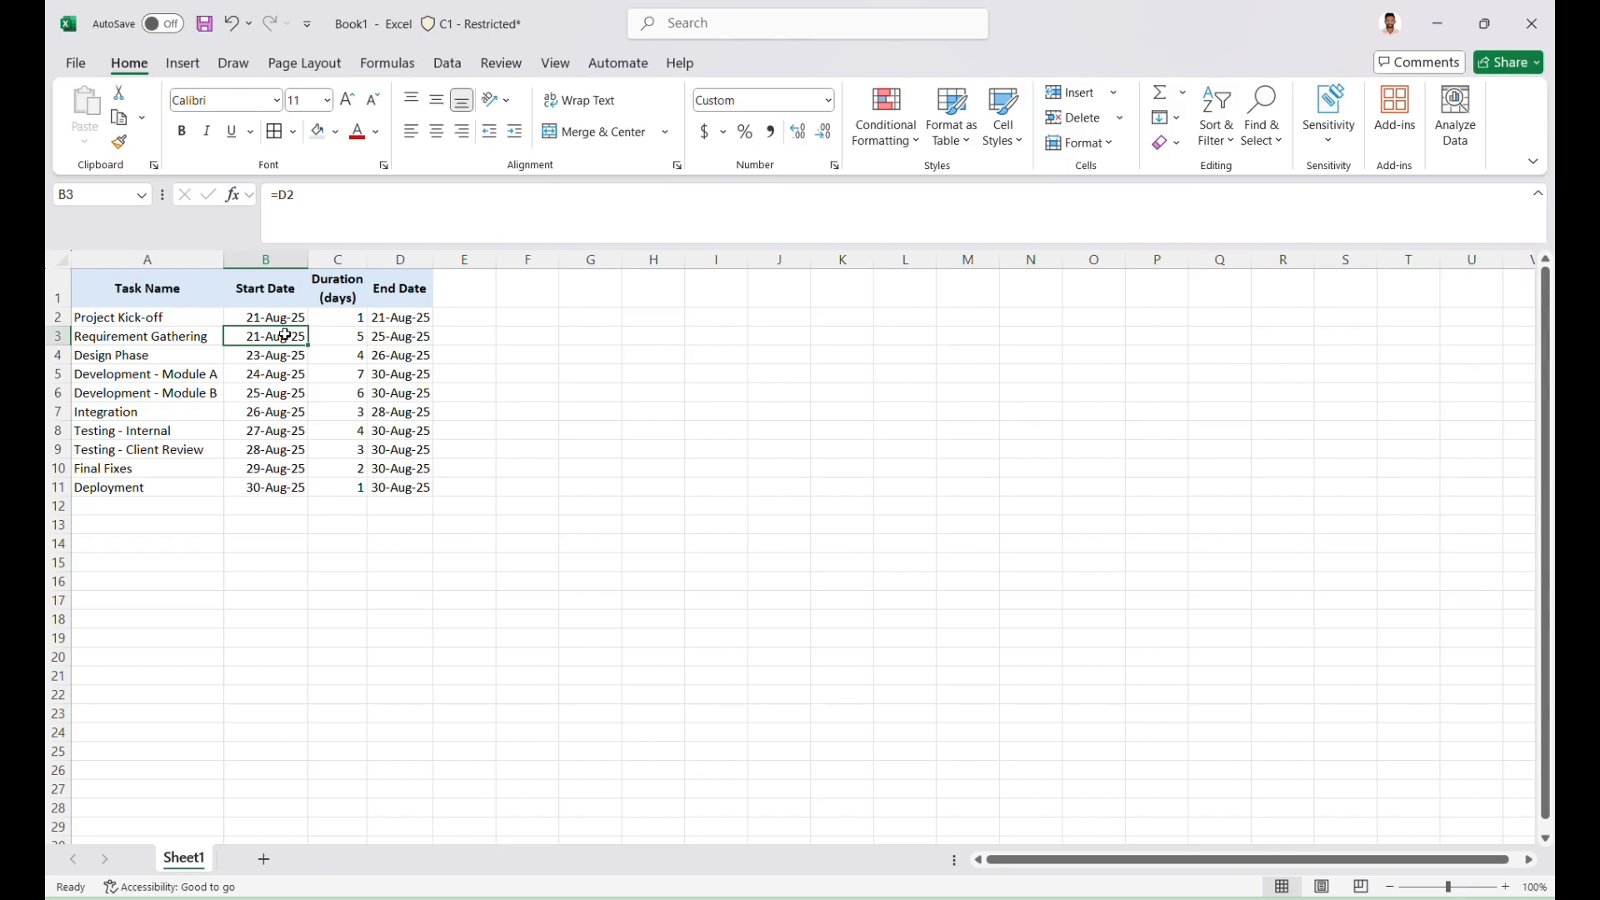
pyautogui.click(354, 320)
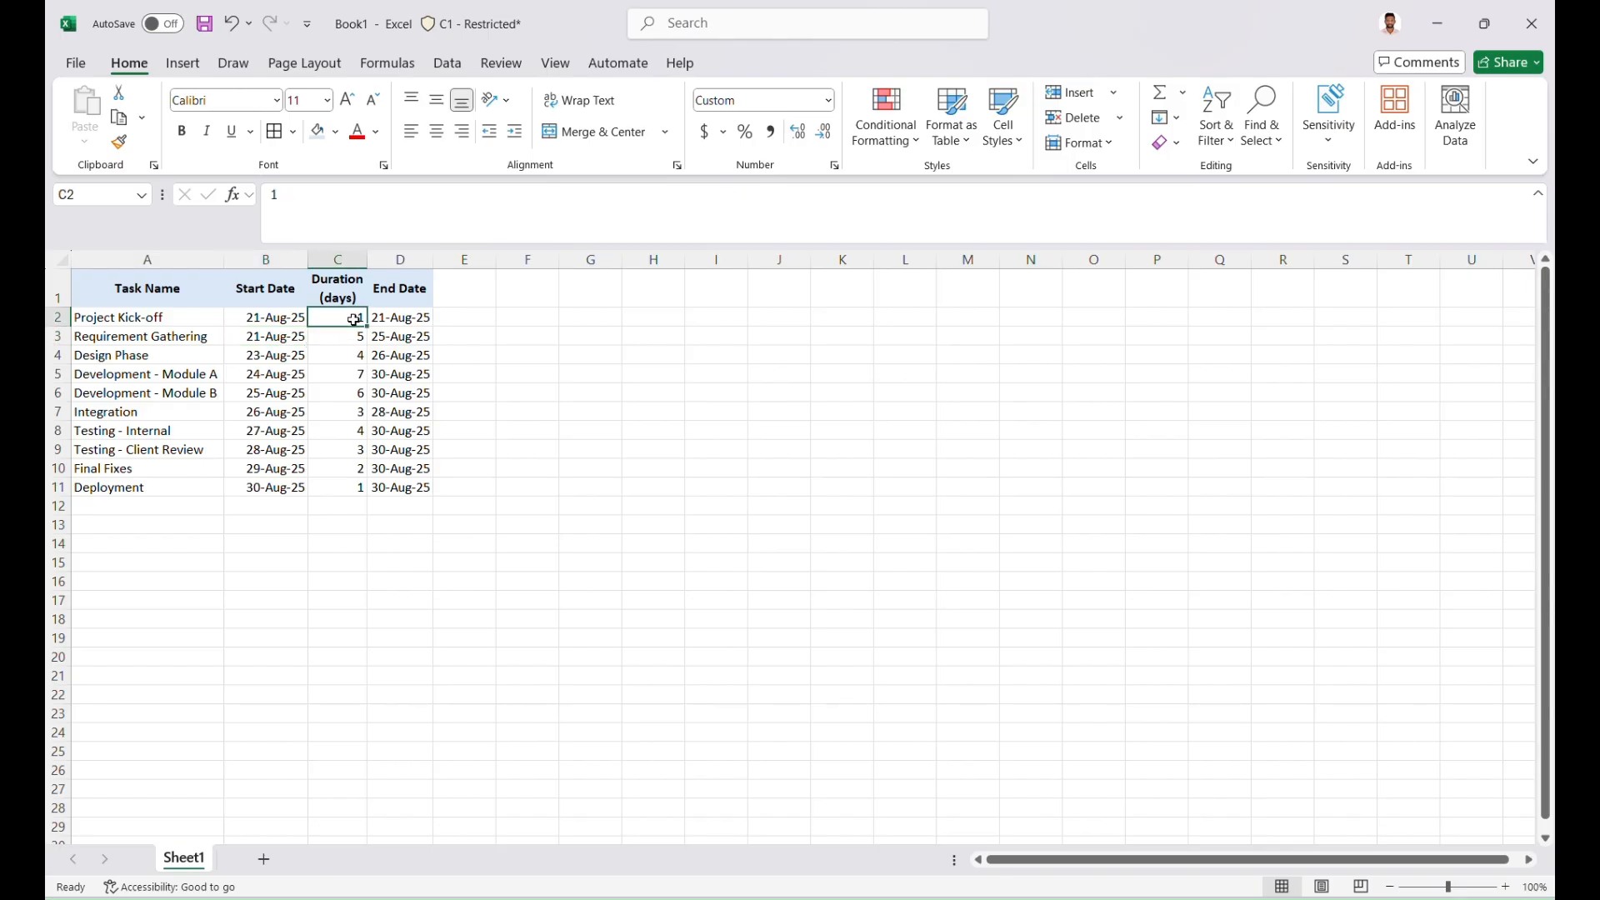
pyautogui.write('2')
pyautogui.press('Return')
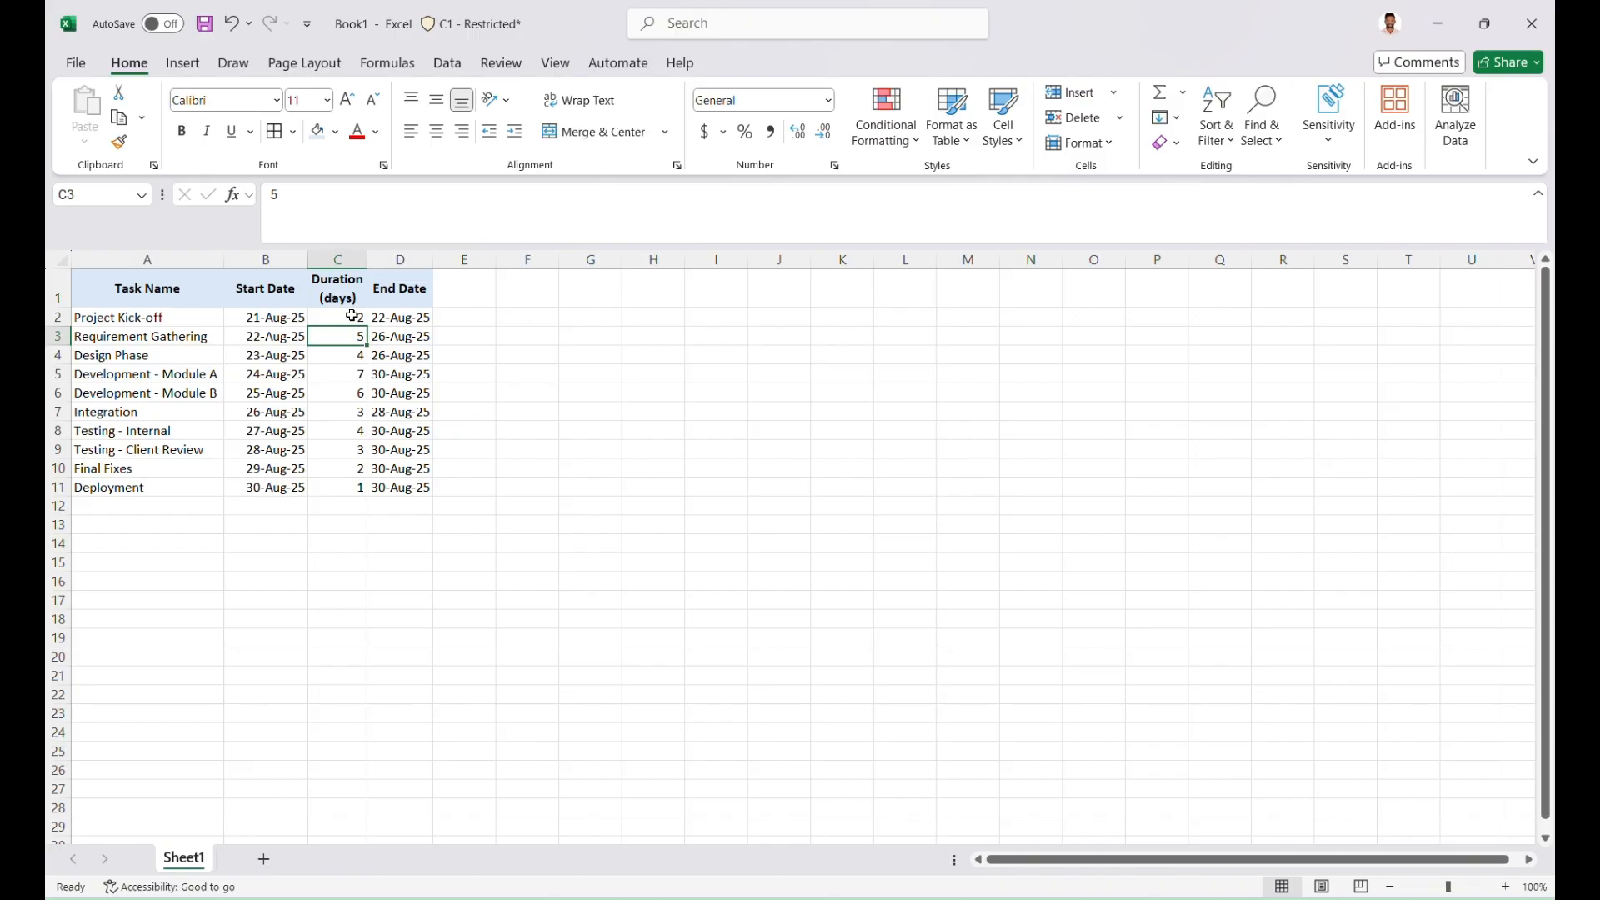
# Extend the start date formula in B3 to =D2+1 so the task starts the day after the previous one ends
pyautogui.click(295, 337)
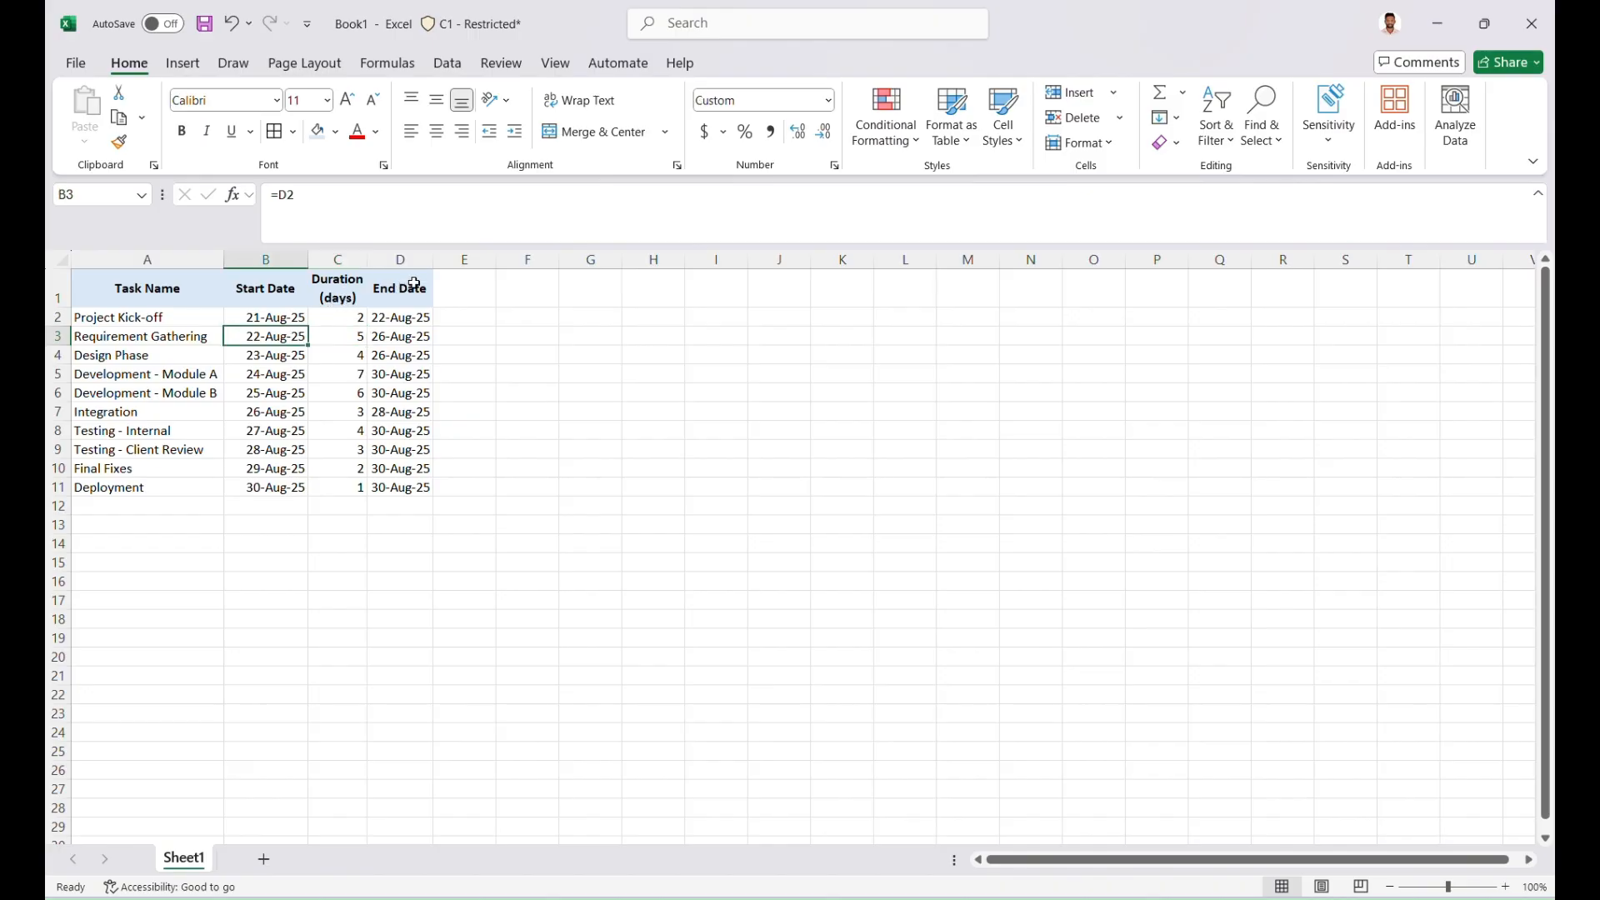
pyautogui.click(361, 198)
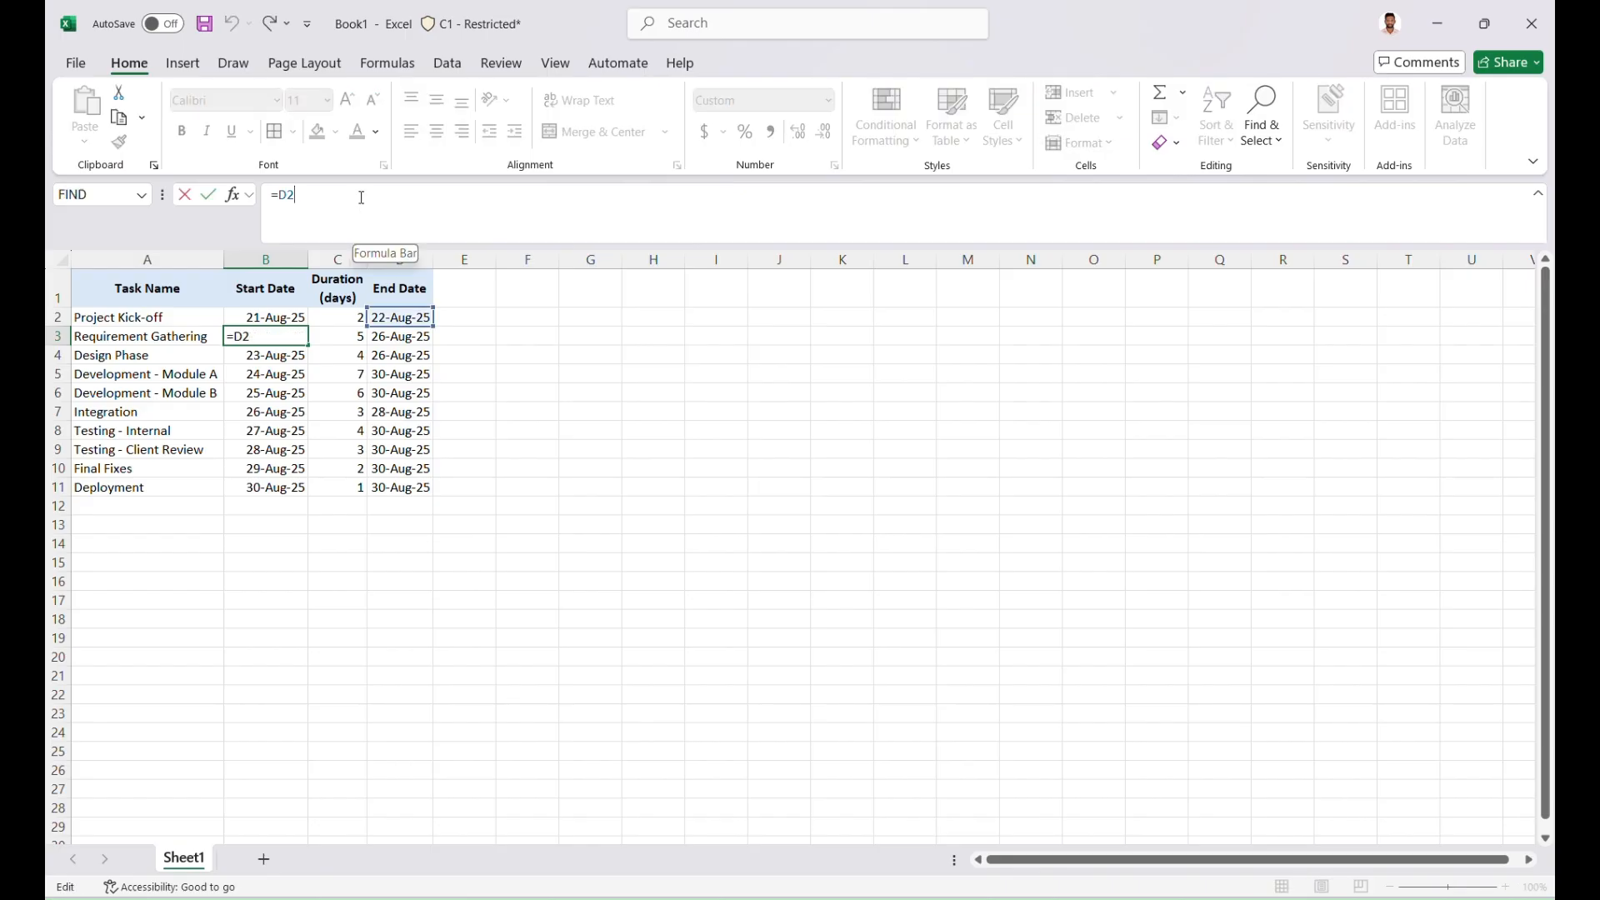
pyautogui.write('+1')
pyautogui.press('Return')
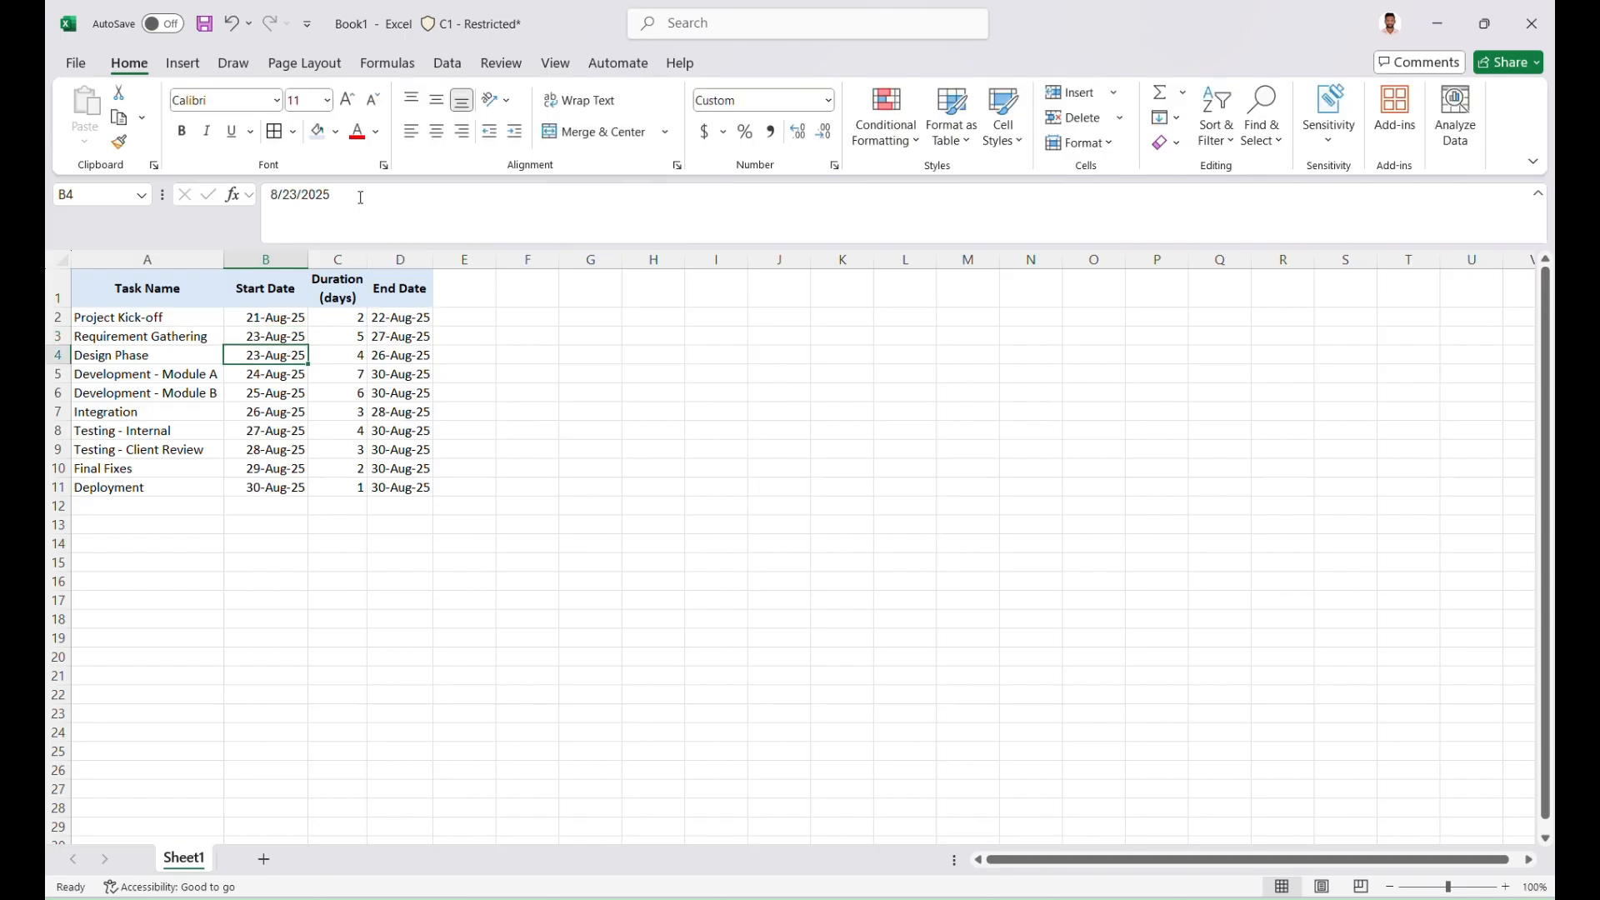
# Fill the start date formula in B3 down to row 11 and review the formulas in D2 and B3
pyautogui.click(283, 338)
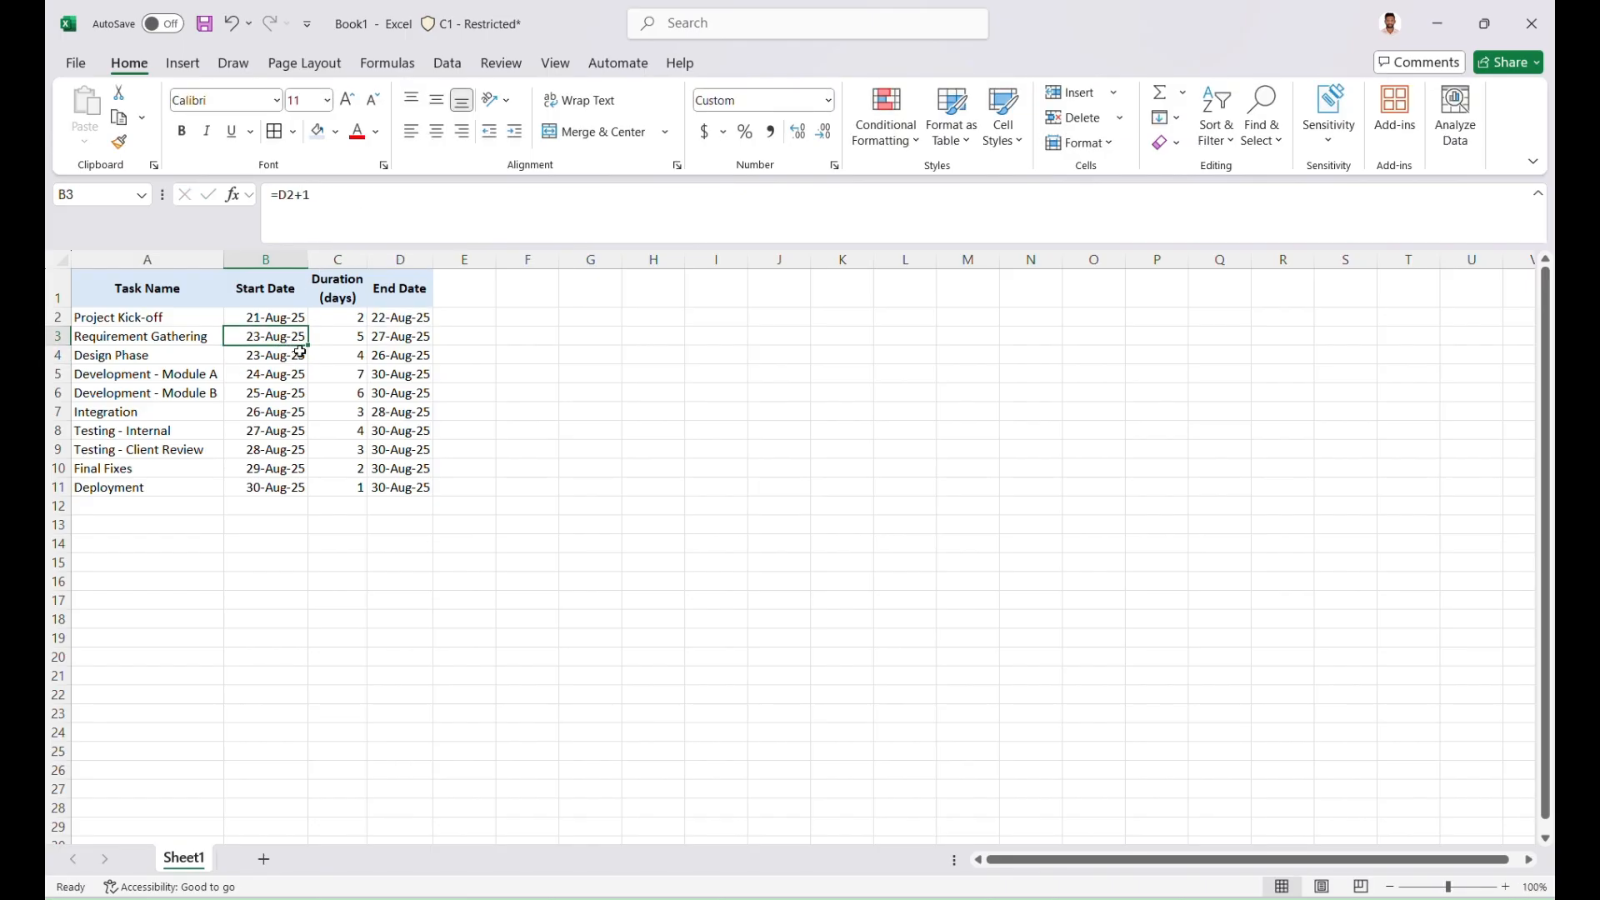
pyautogui.moveTo(301, 348); pyautogui.dragTo(314, 500)
pyautogui.click(337, 609)
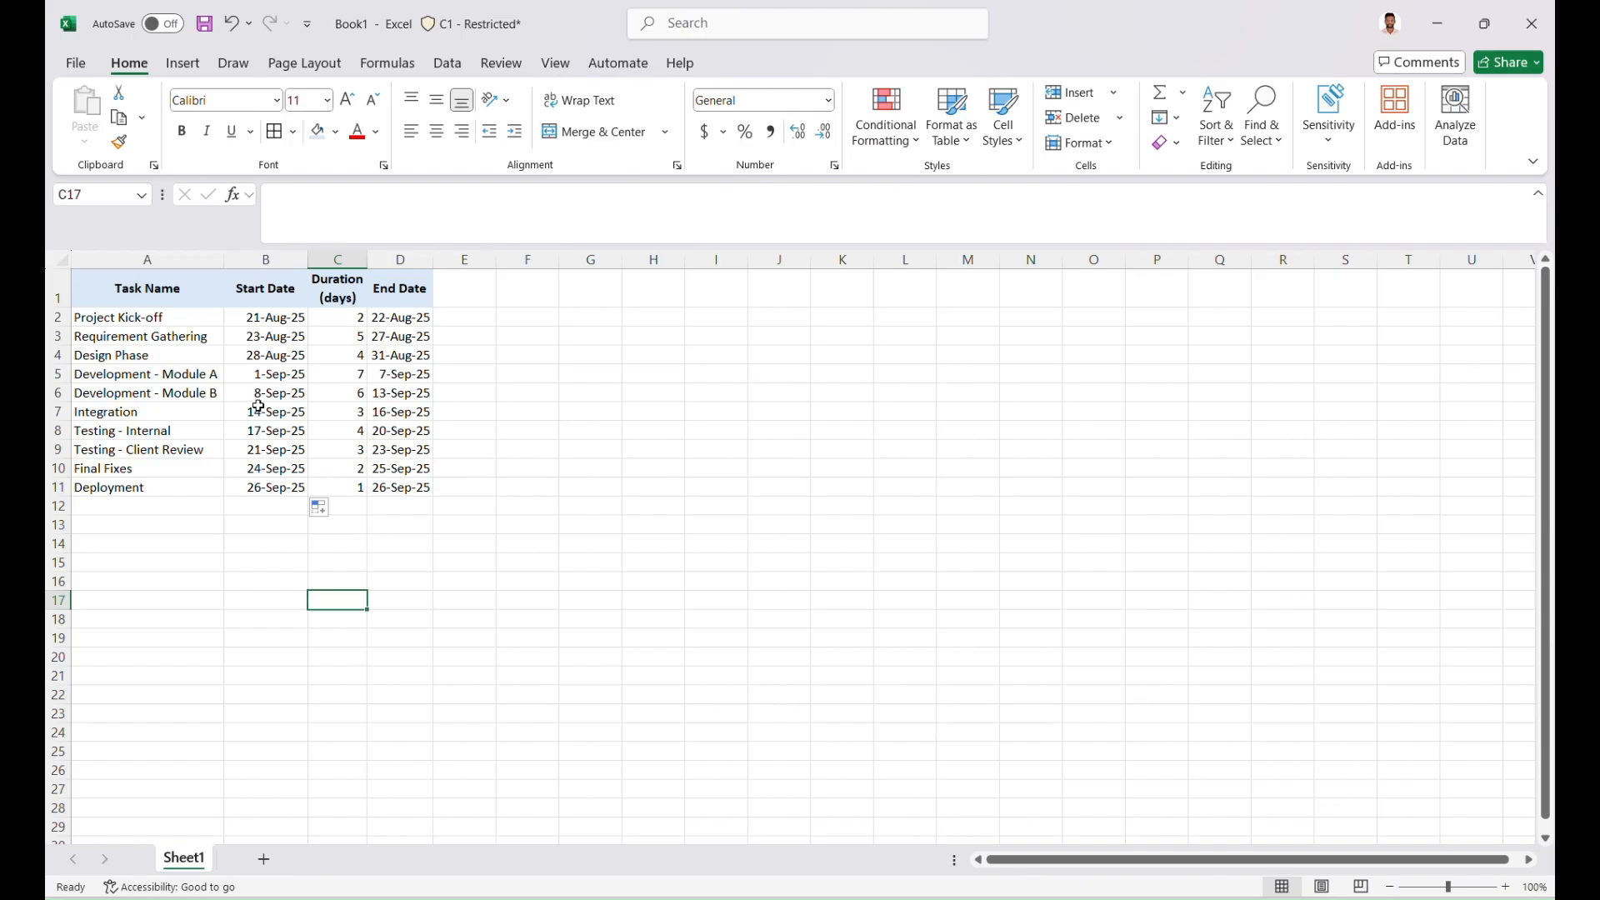
pyautogui.click(381, 317)
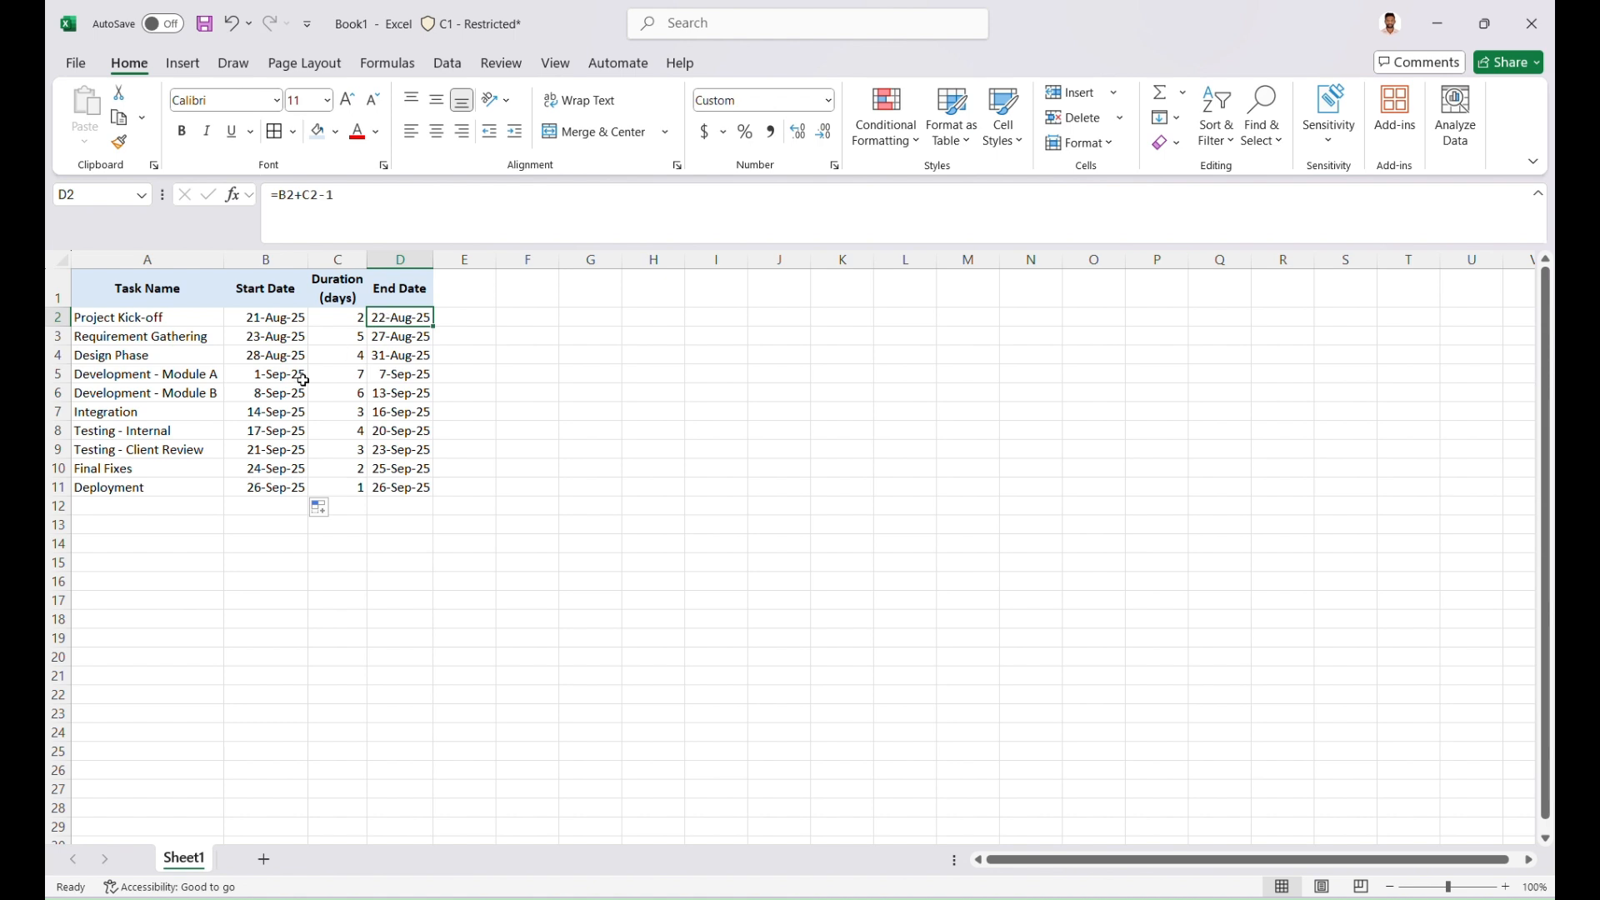
pyautogui.click(288, 336)
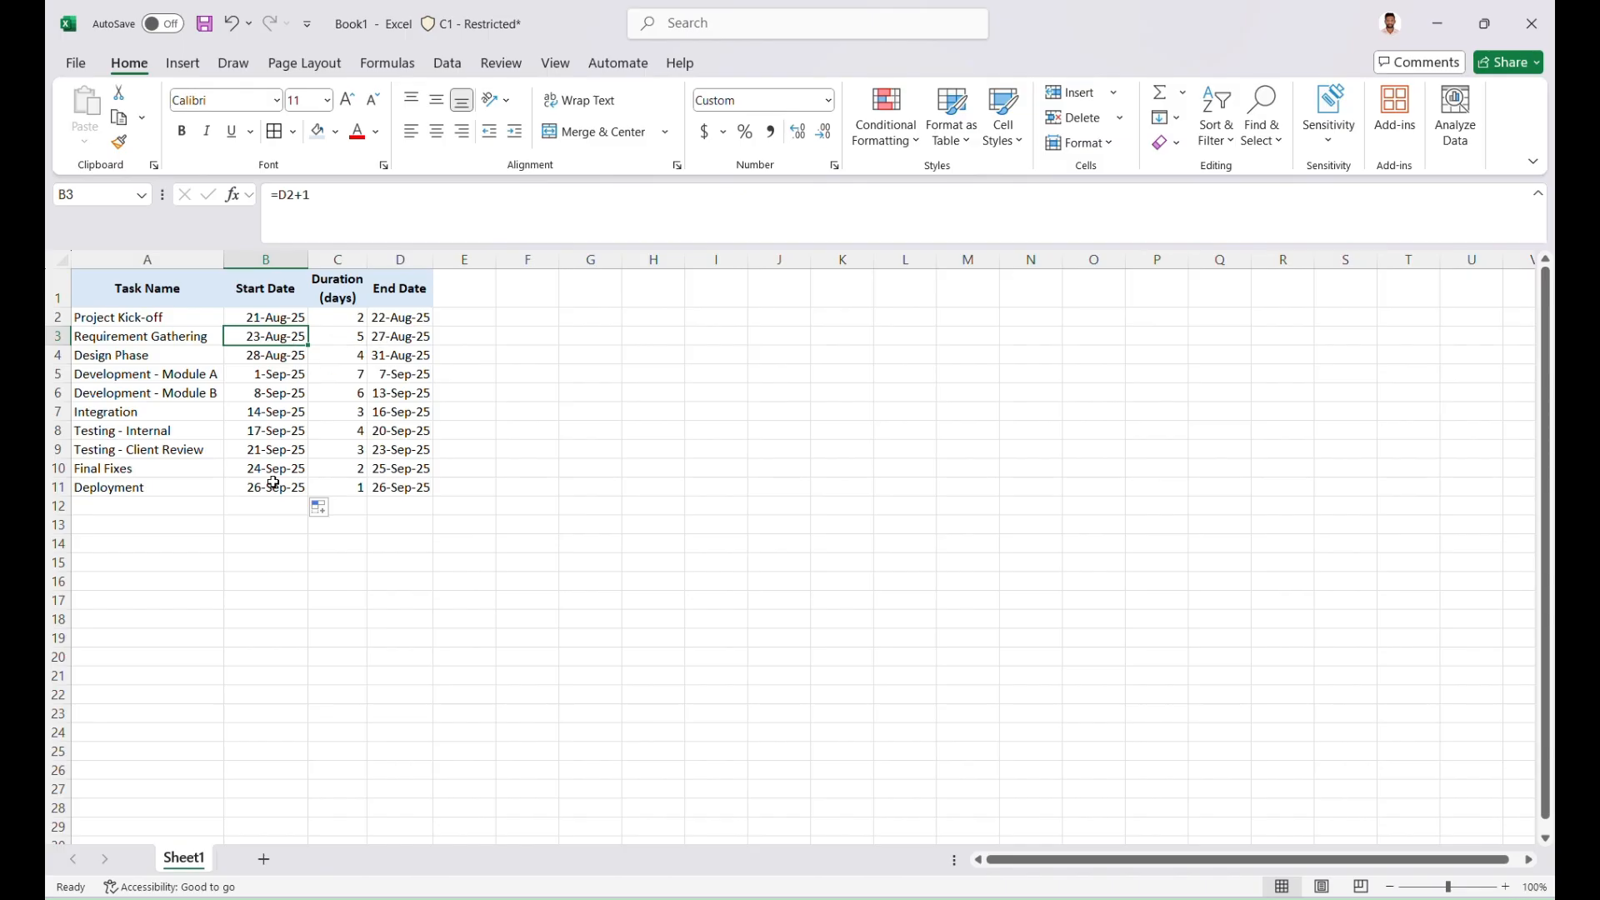
# Change the Development - Module B start date in B6 to =D4+1 so it follows the Design Phase end date
pyautogui.click(245, 398)
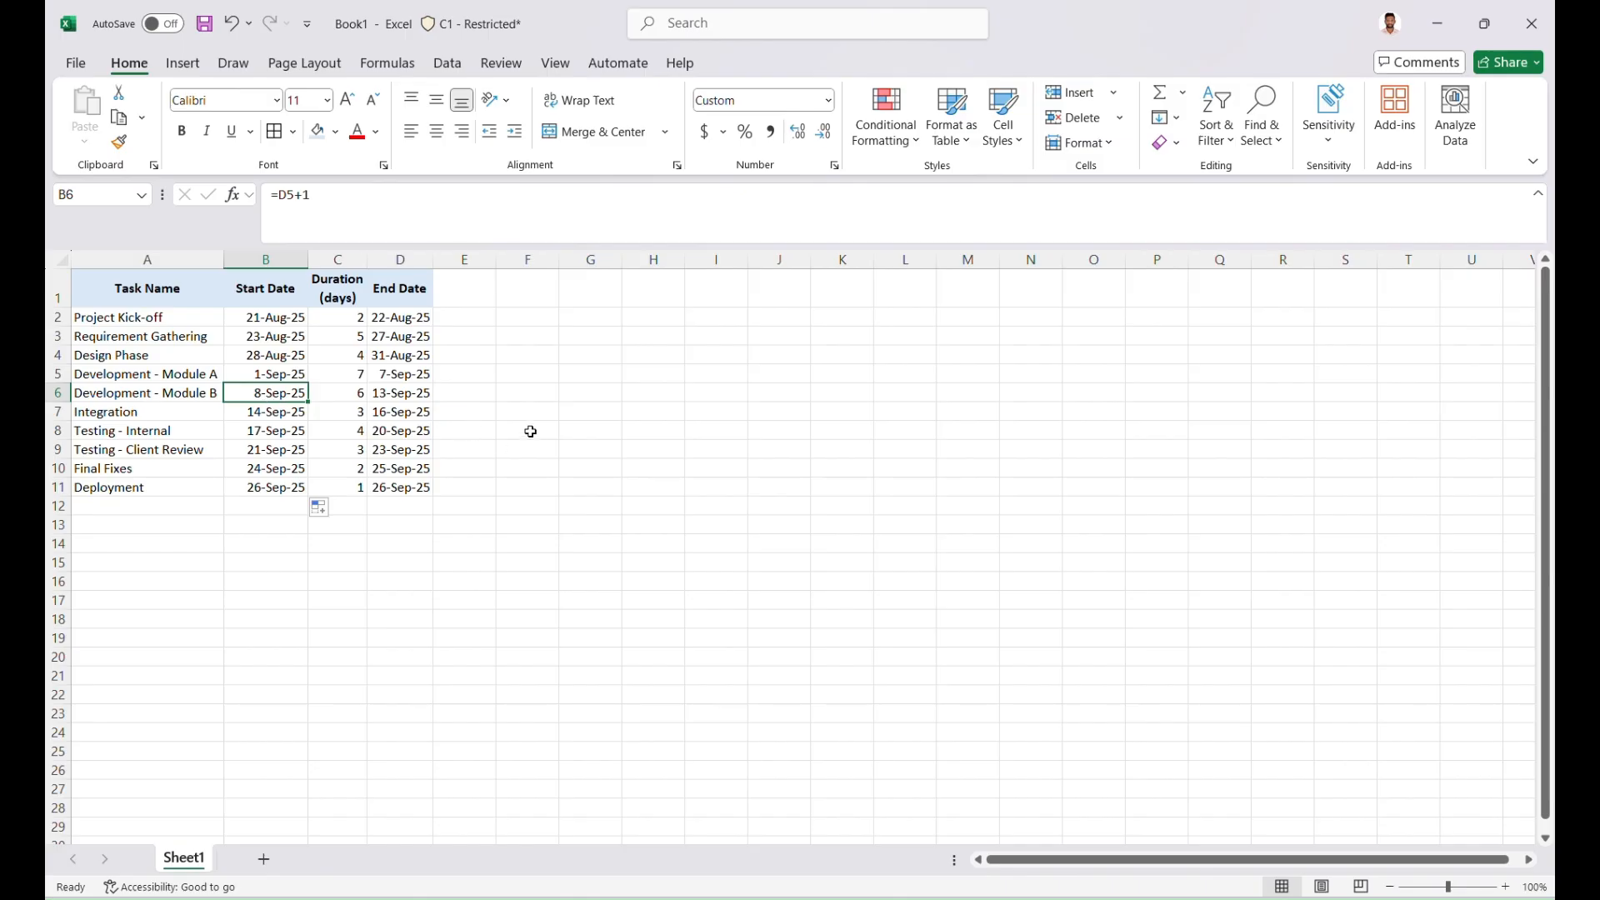
pyautogui.write('=')
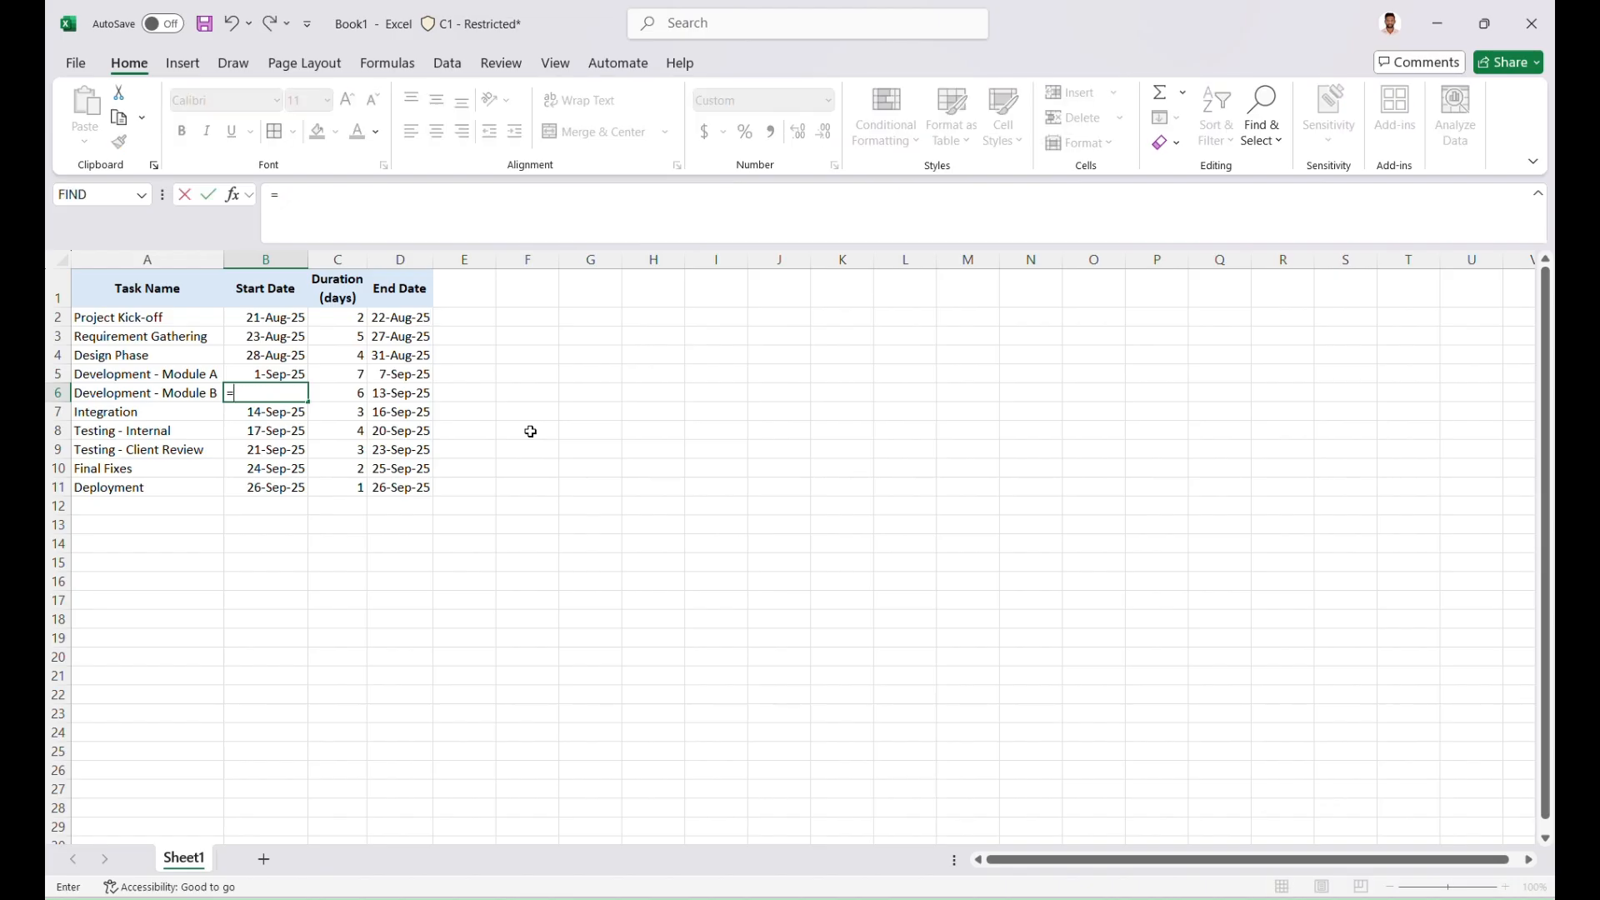
pyautogui.click(431, 358)
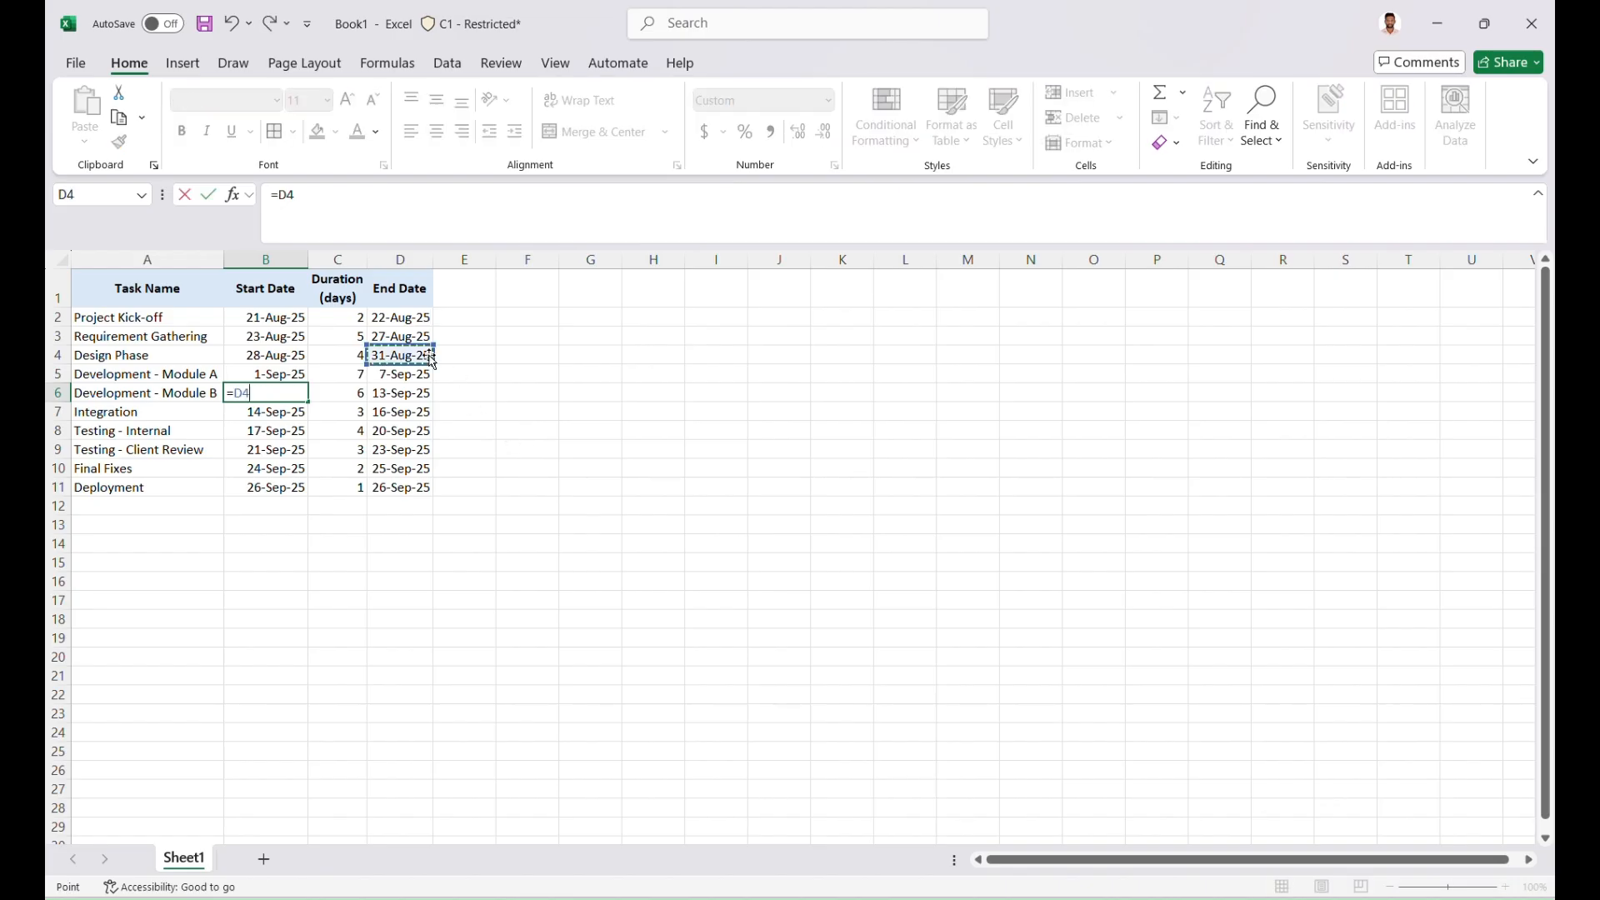
pyautogui.write('+1')
pyautogui.press('Return')
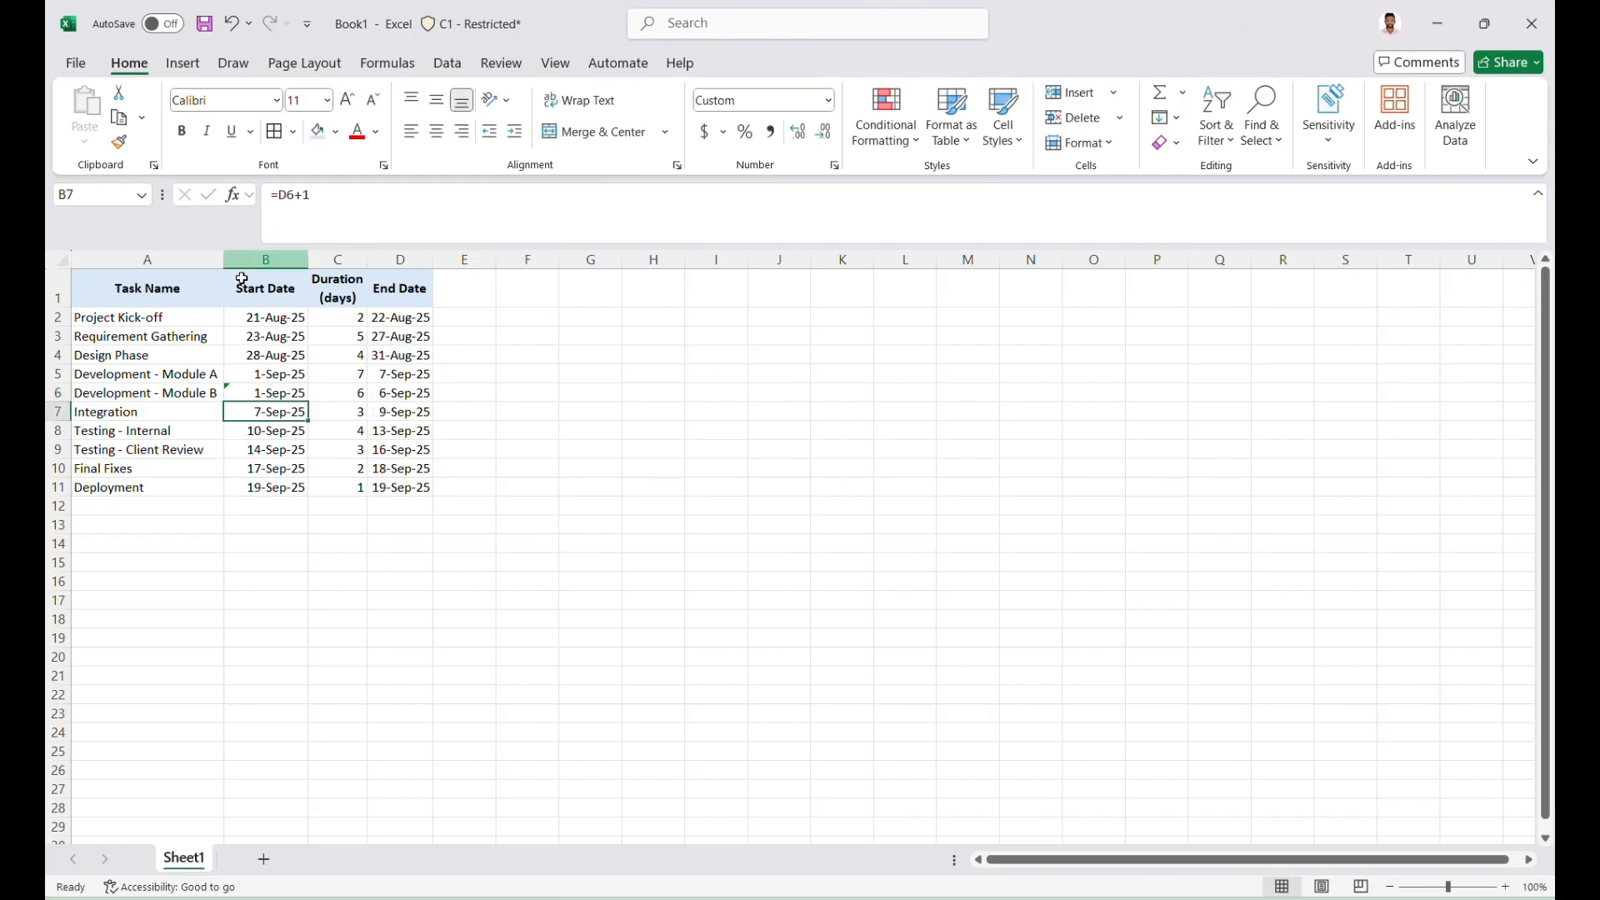
# Fill the start date formula in B6 down to row 11
pyautogui.click(284, 393)
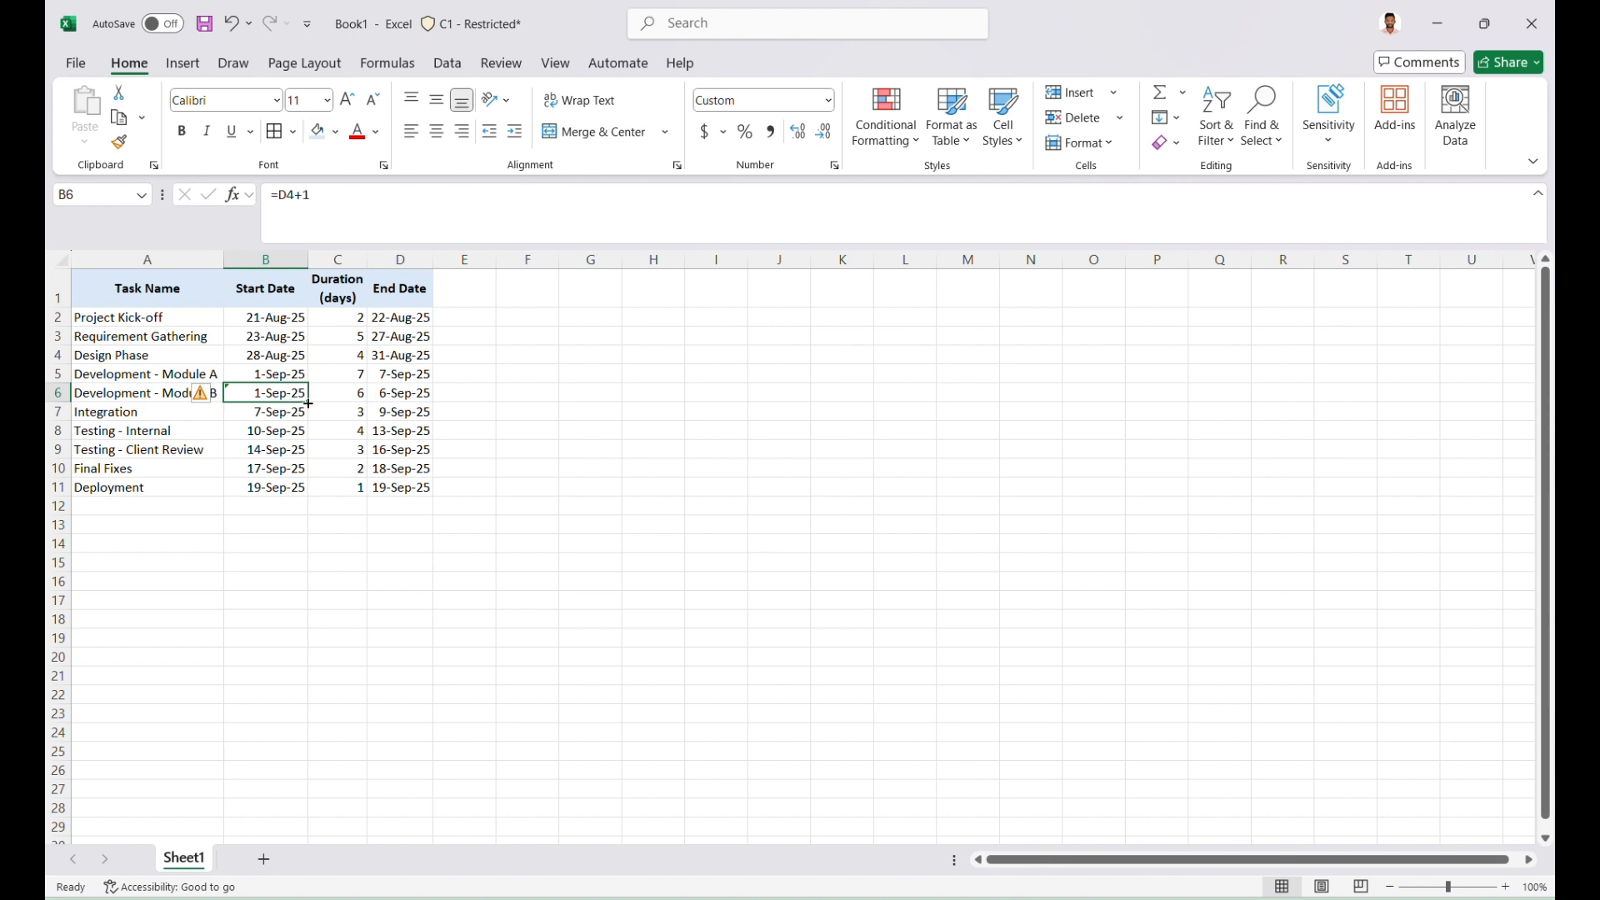
pyautogui.moveTo(309, 403); pyautogui.dragTo(314, 503)
# Edit the Integration start date formula in B7 to =D6+1 so it refers to the Module B end date
pyautogui.doubleClick(292, 412)
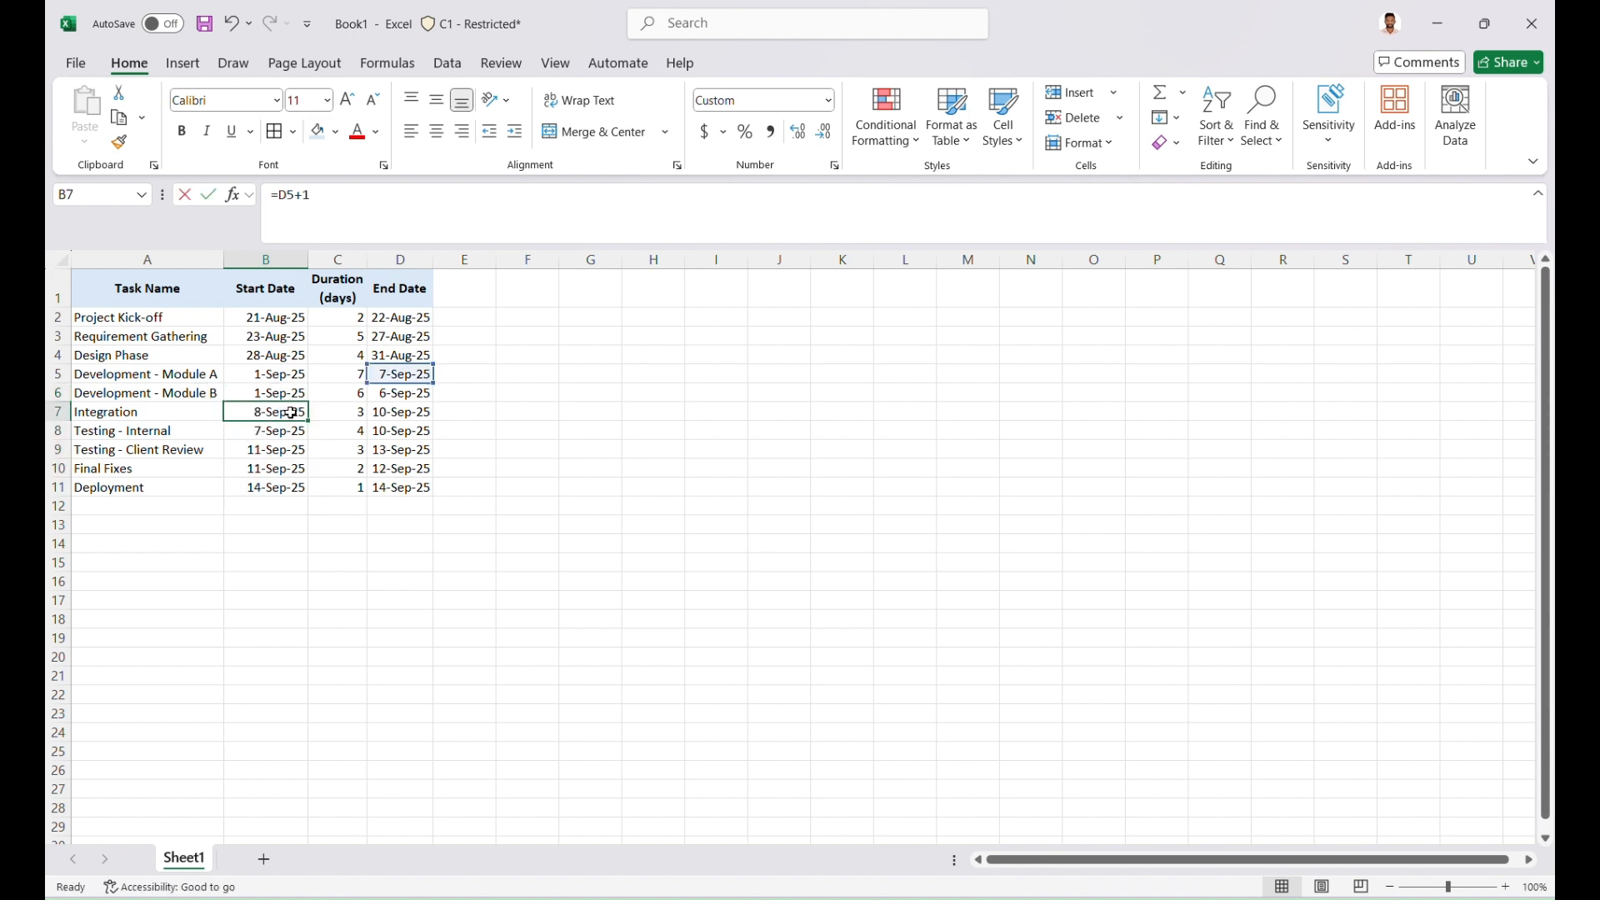
pyautogui.doubleClick(292, 412)
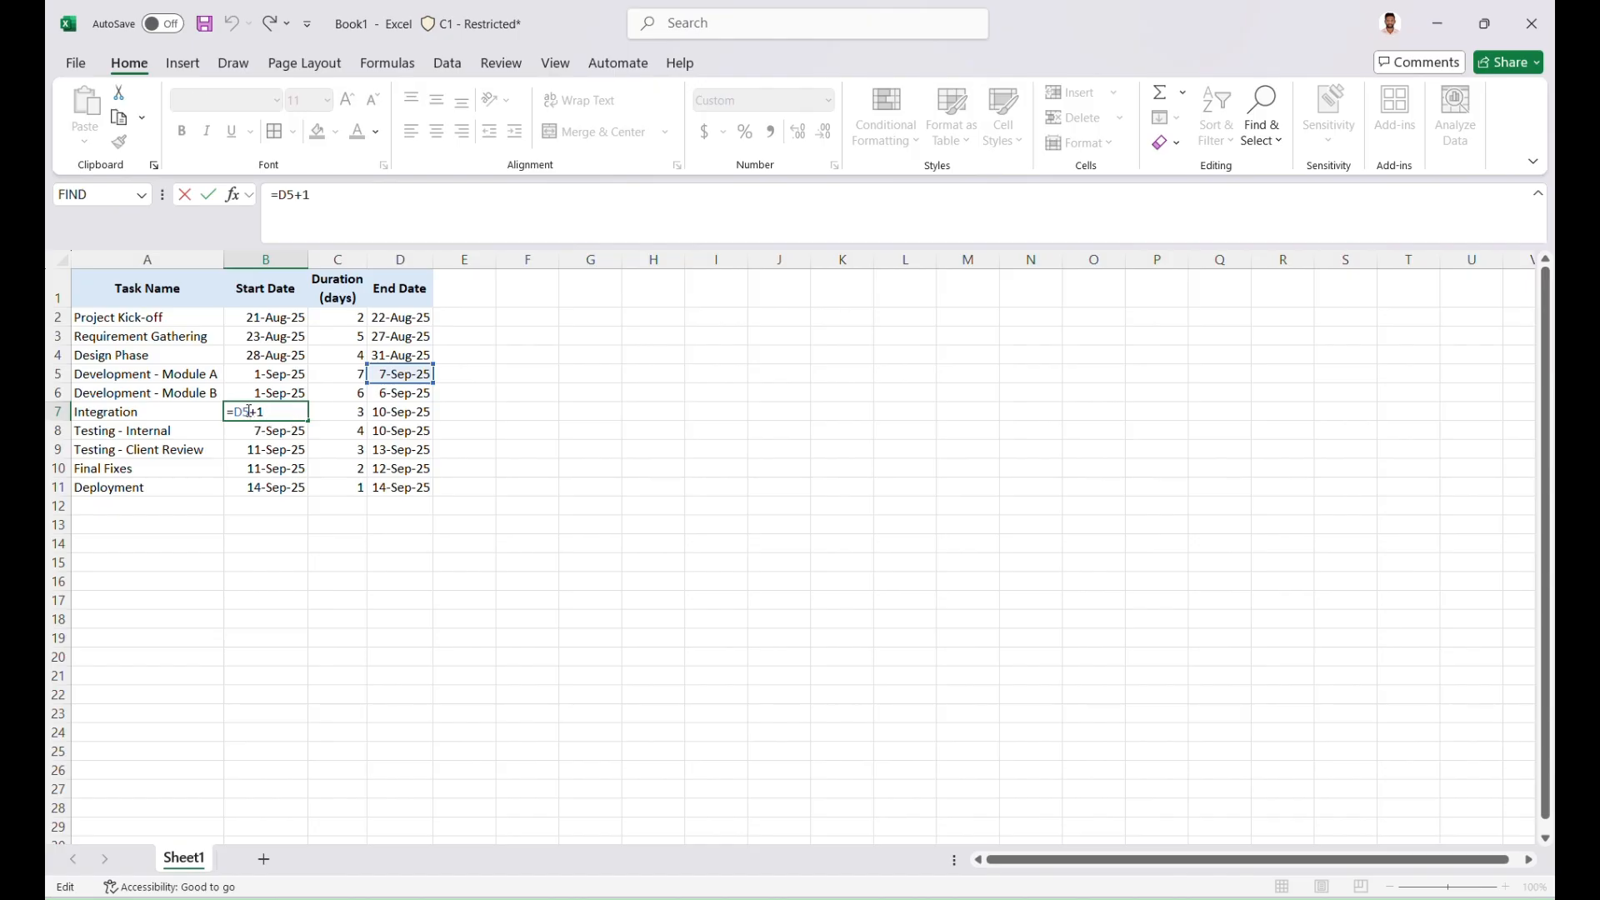
pyautogui.press('BackSpace')
pyautogui.write('6')
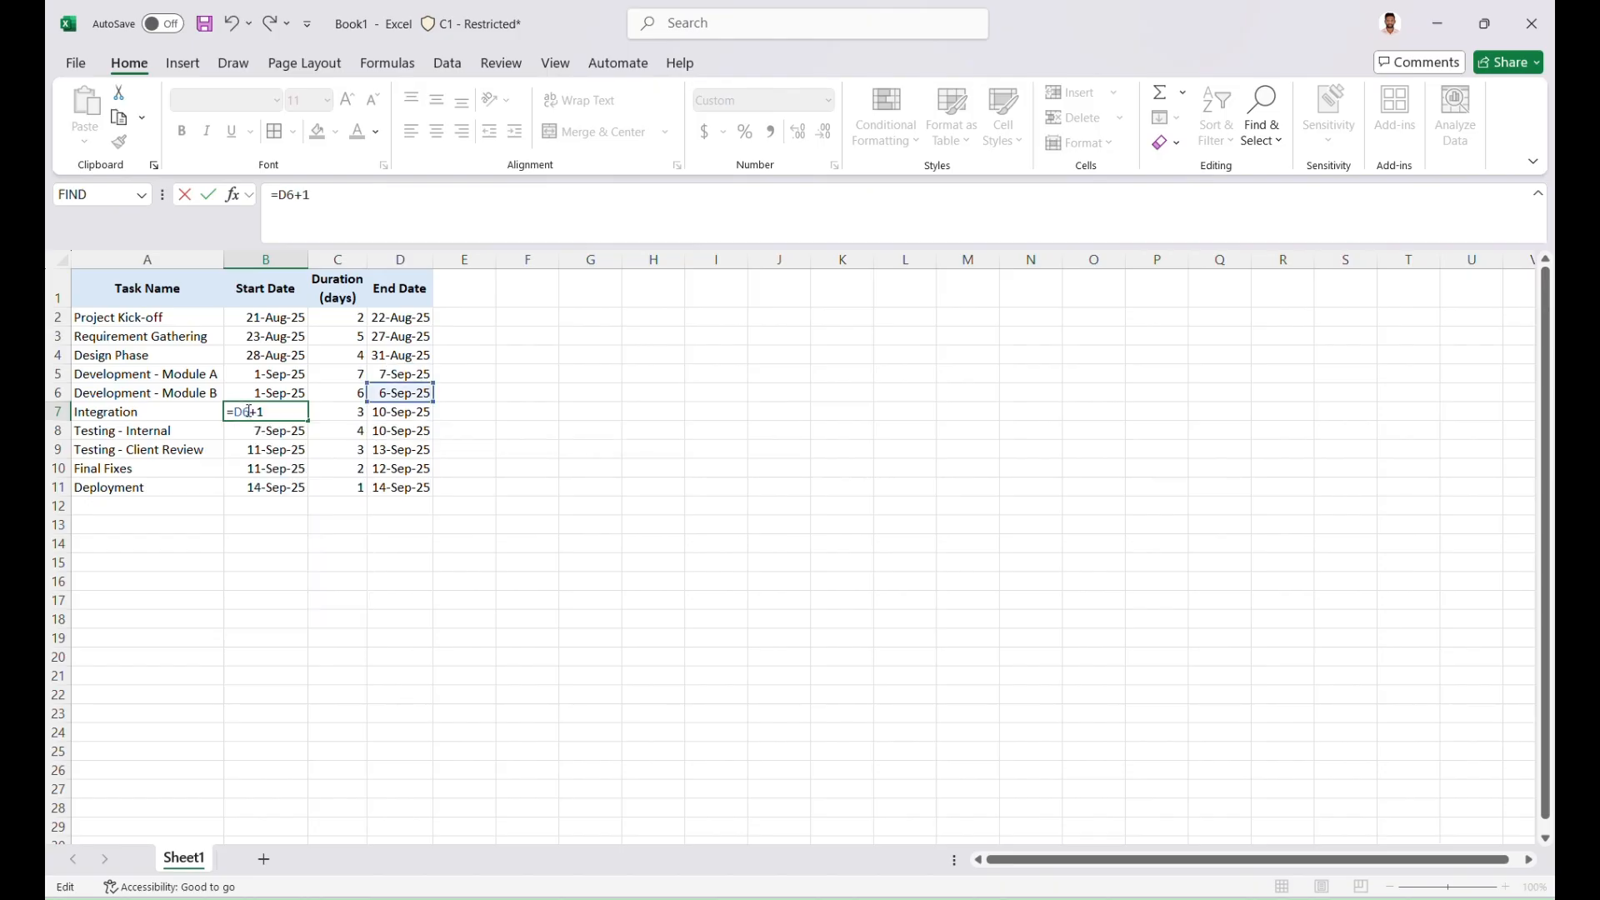
pyautogui.press('Return')
# Fill the Integration start date formula in B7 down to the Deployment row
pyautogui.click(248, 411)
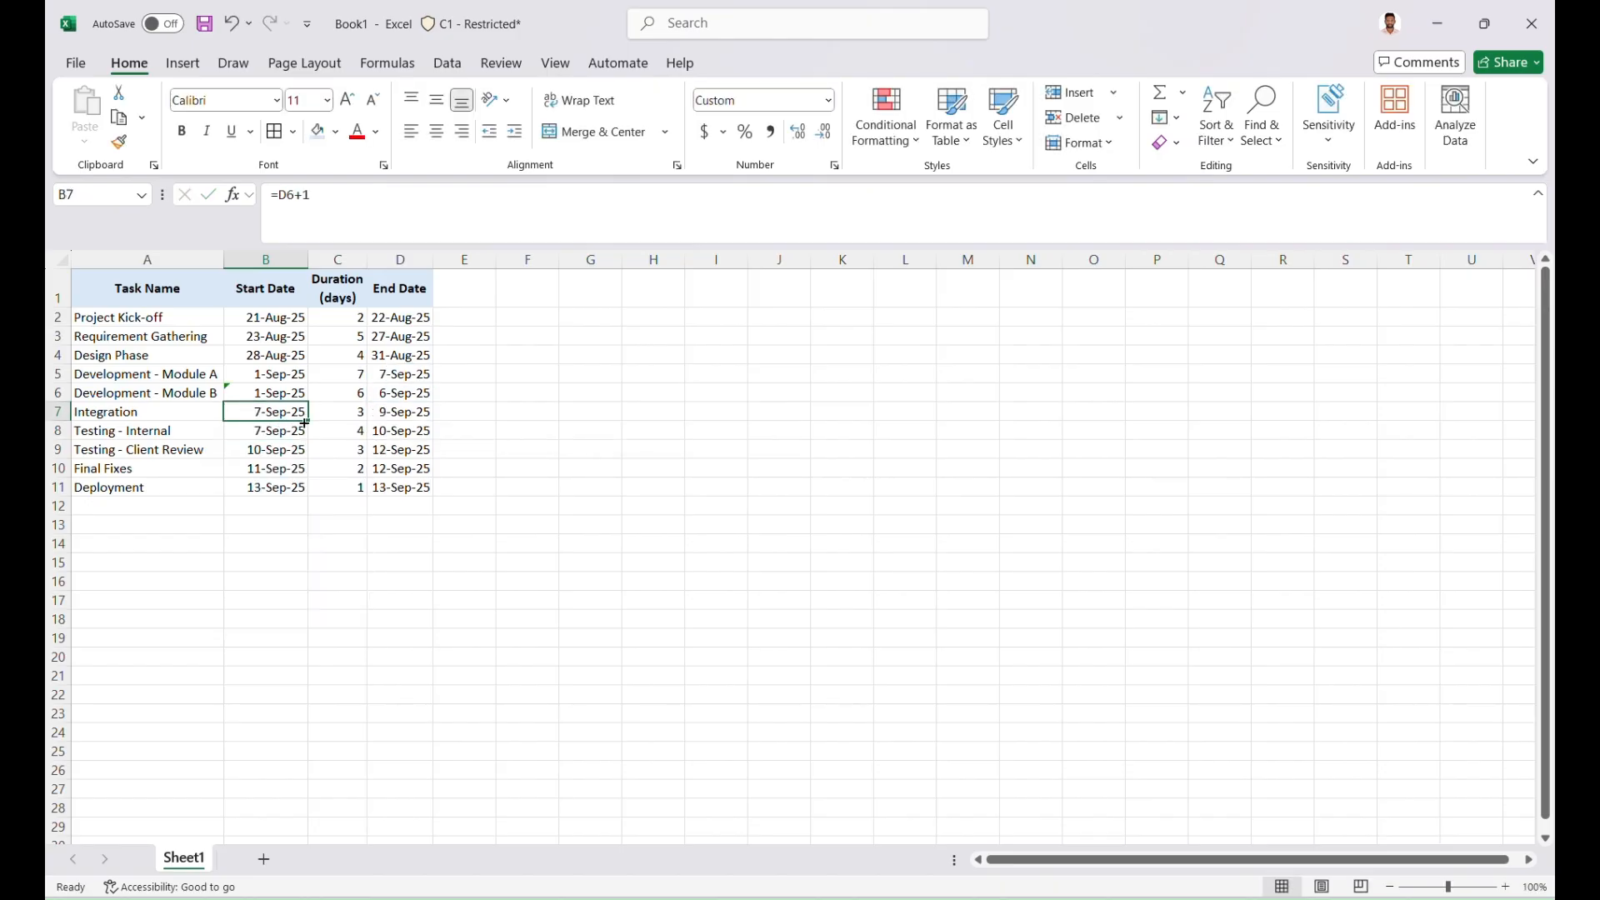
pyautogui.moveTo(308, 421); pyautogui.dragTo(367, 489)
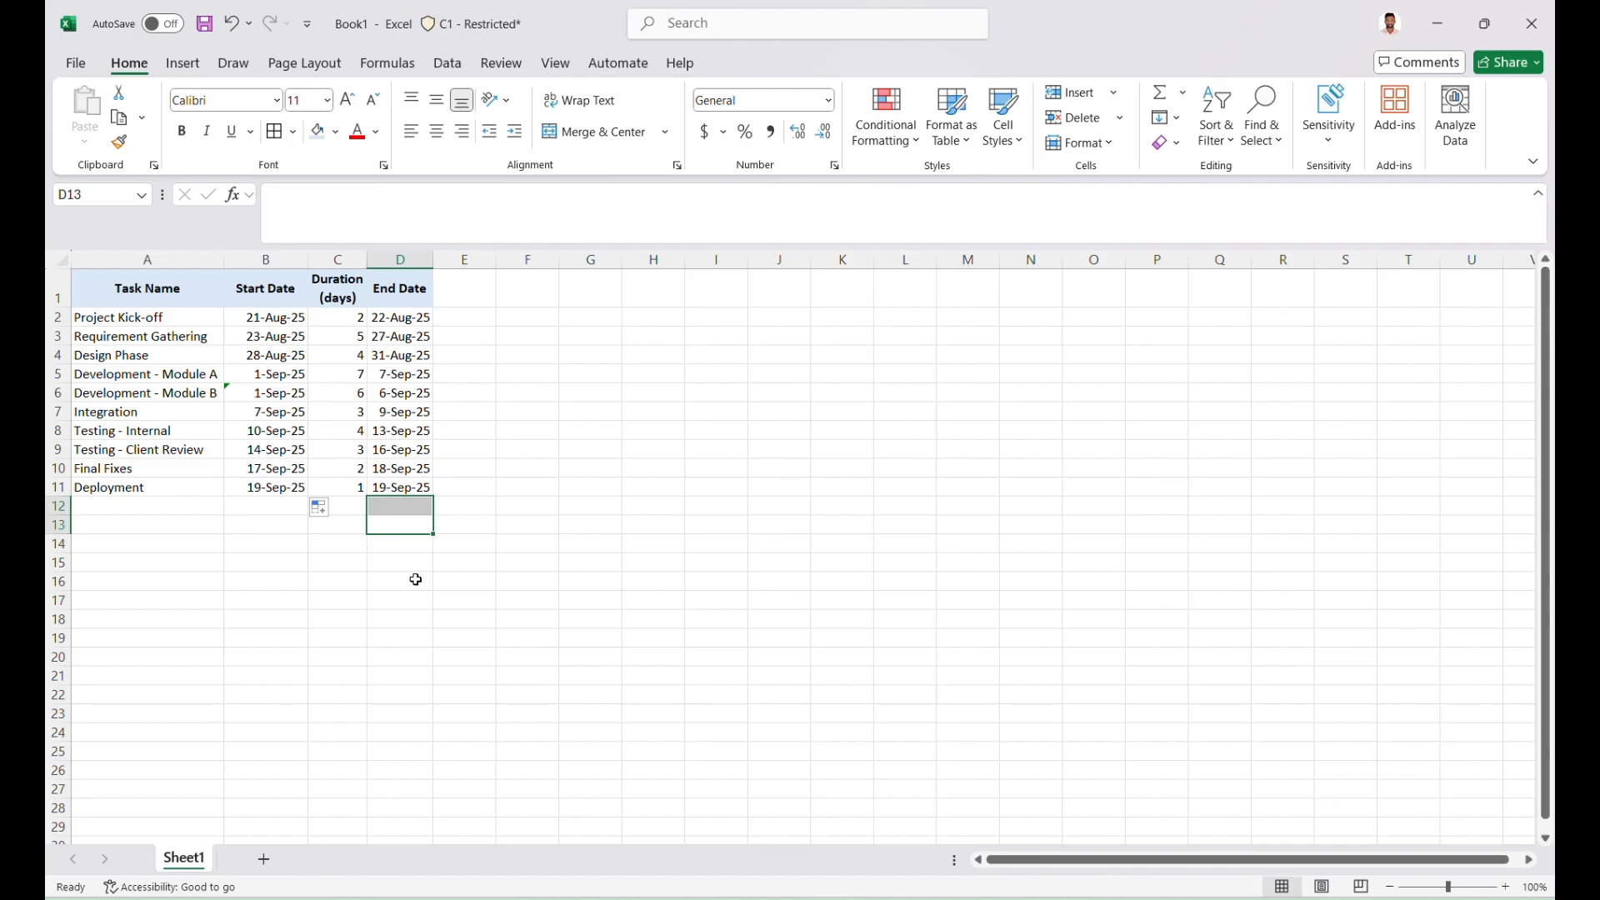
pyautogui.click(489, 602)
# Ignore the inconsistent formula error flagged on the Module B start date in B6
pyautogui.click(270, 395)
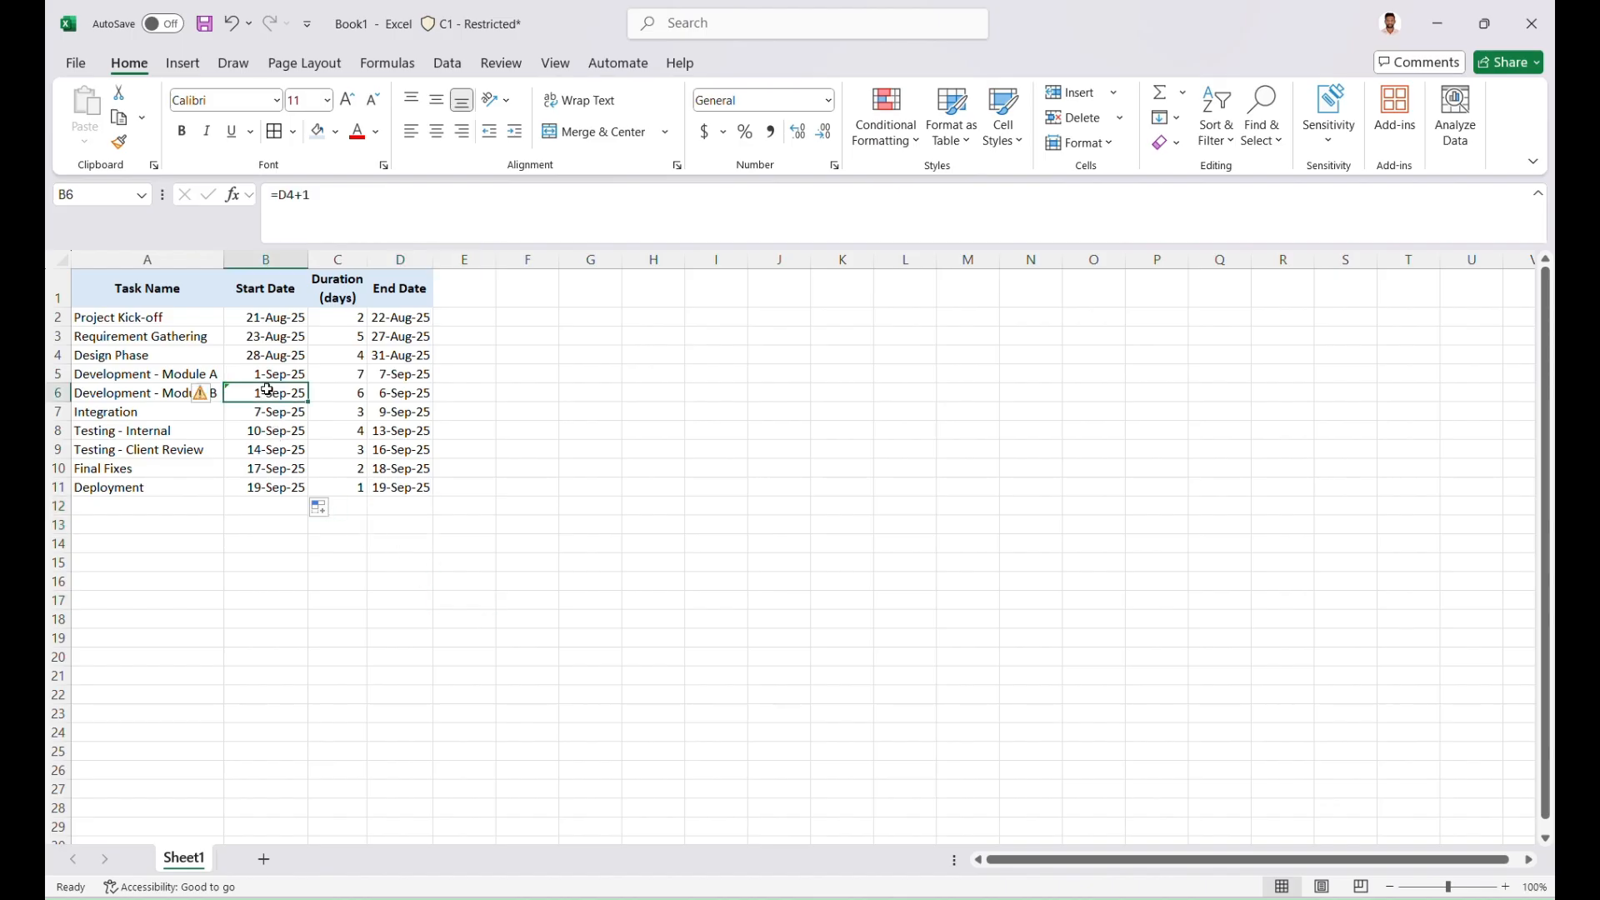
pyautogui.click(320, 509)
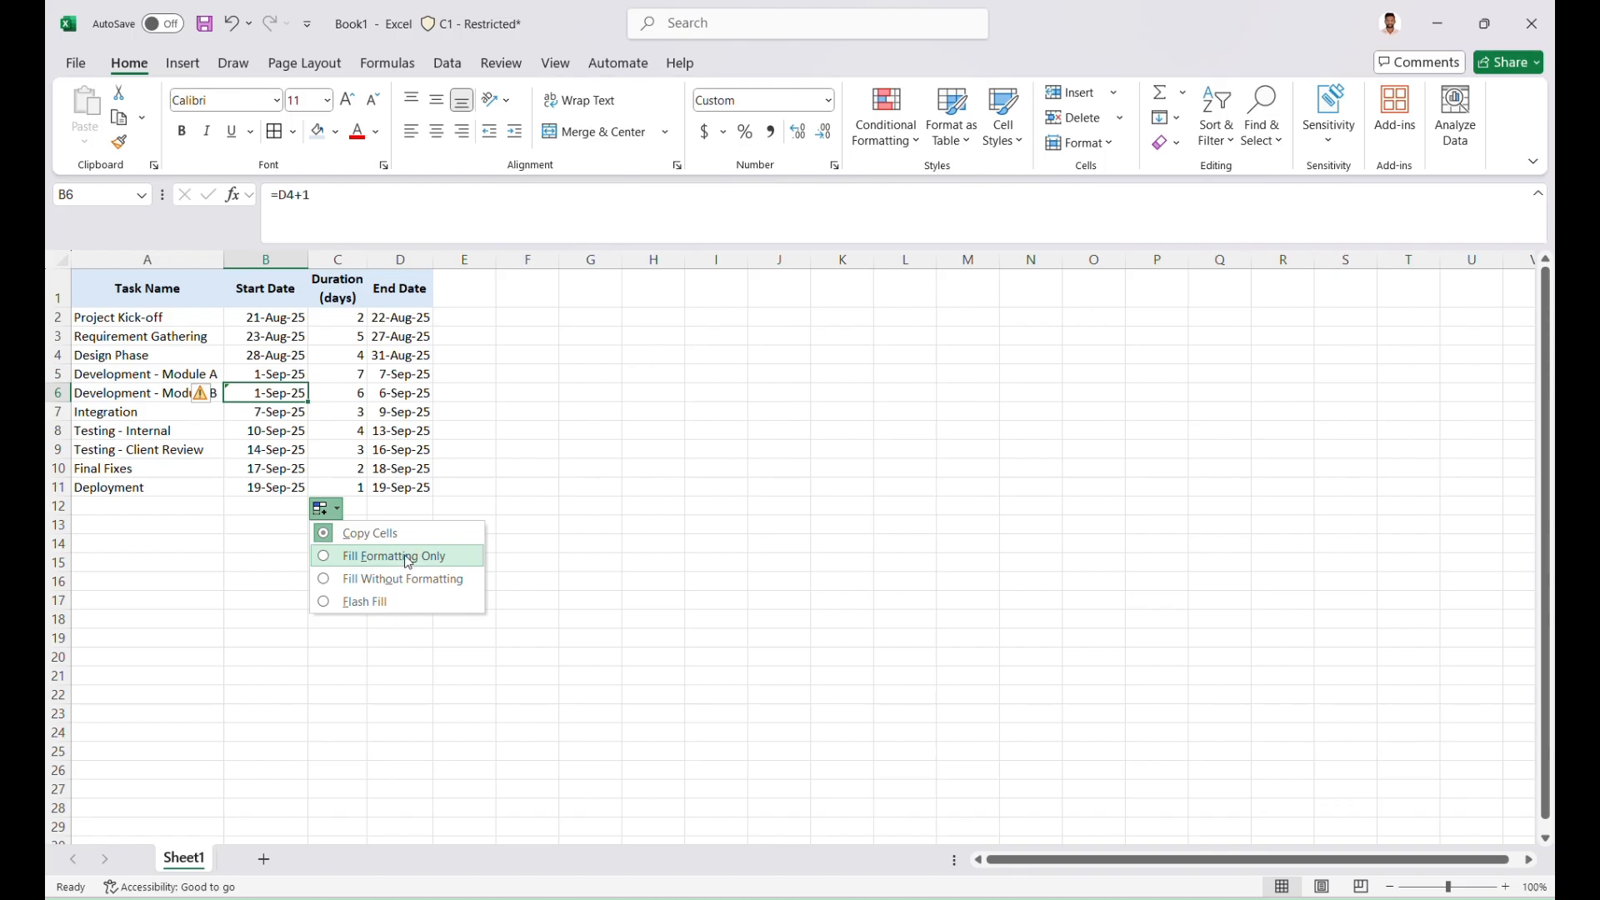
pyautogui.click(202, 397)
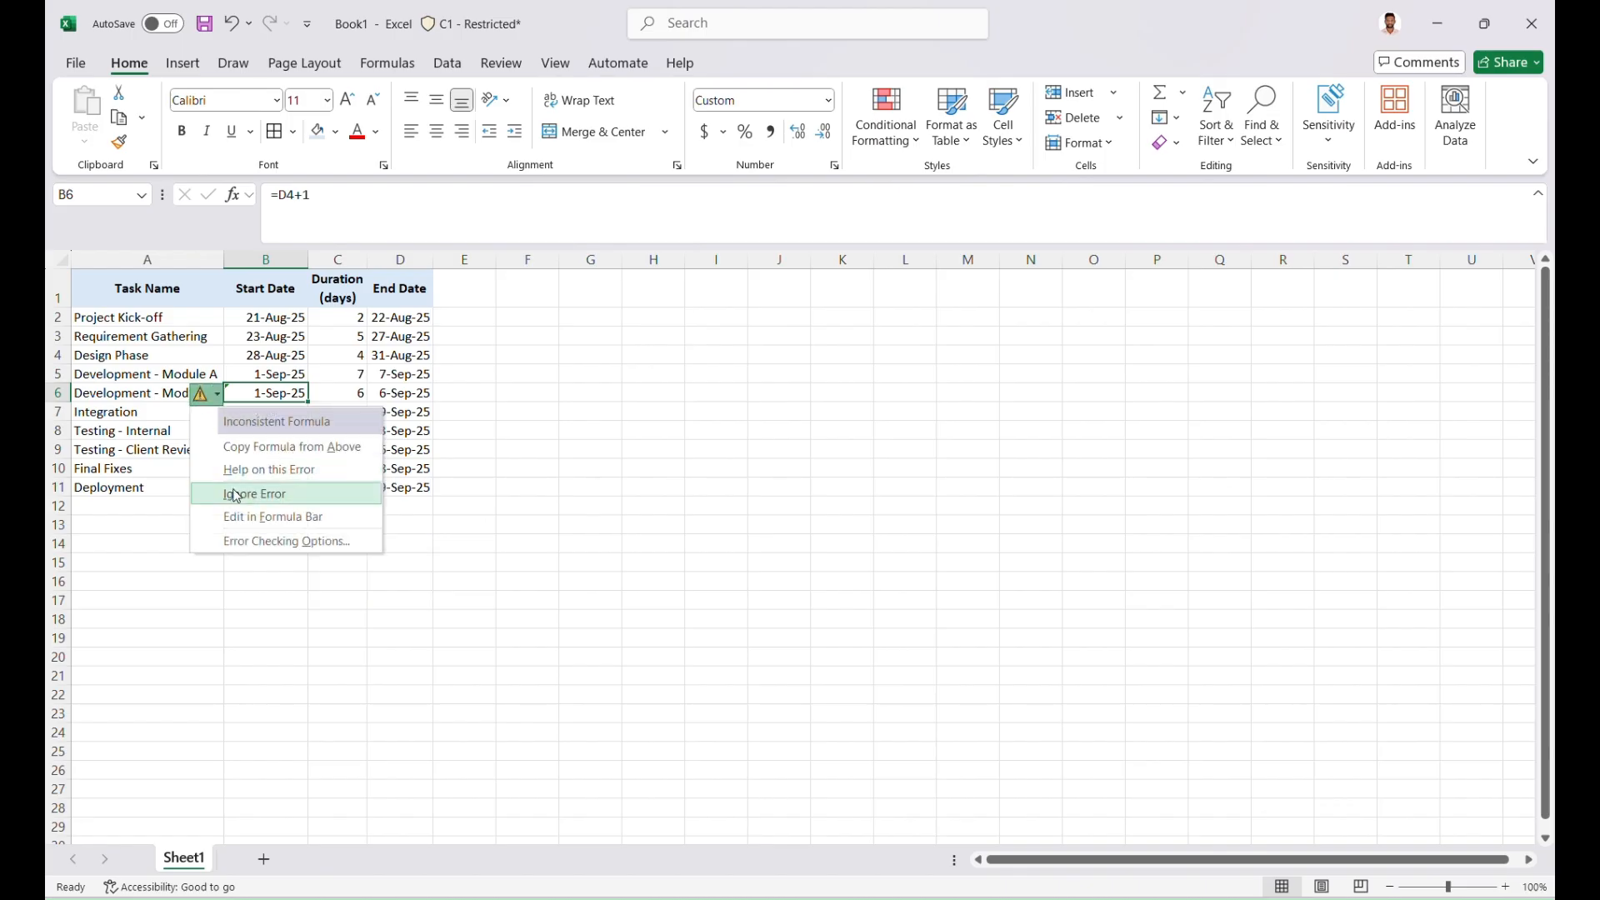
pyautogui.click(236, 496)
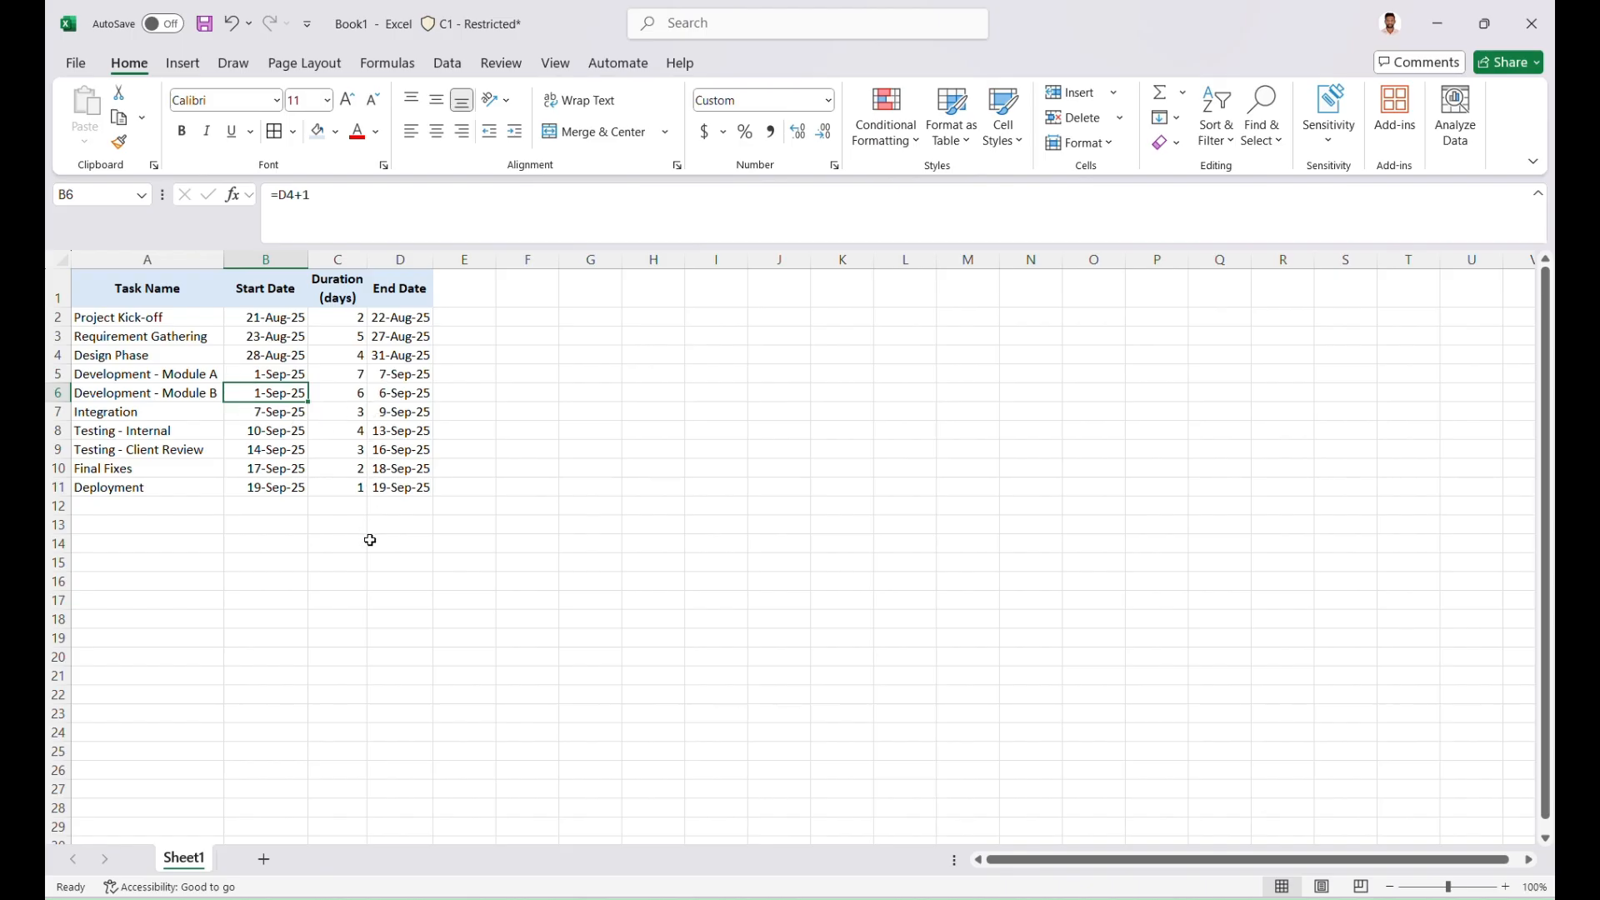
# Apply all borders to the whole schedule table in A1:D11
pyautogui.click(401, 490)
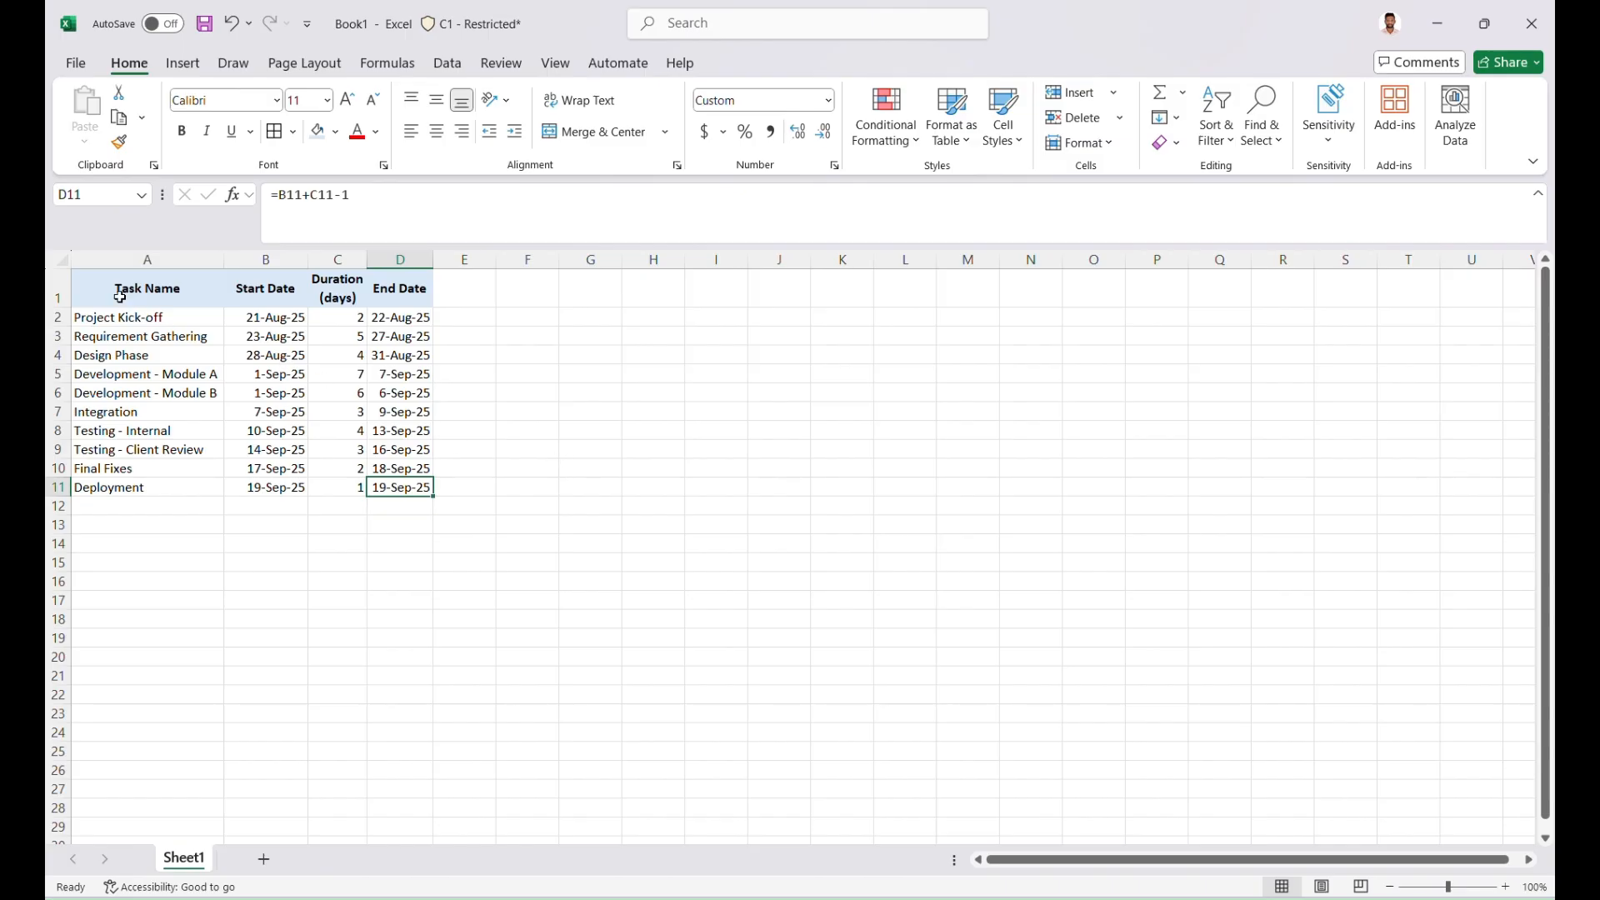
pyautogui.moveTo(120, 298); pyautogui.dragTo(395, 484)
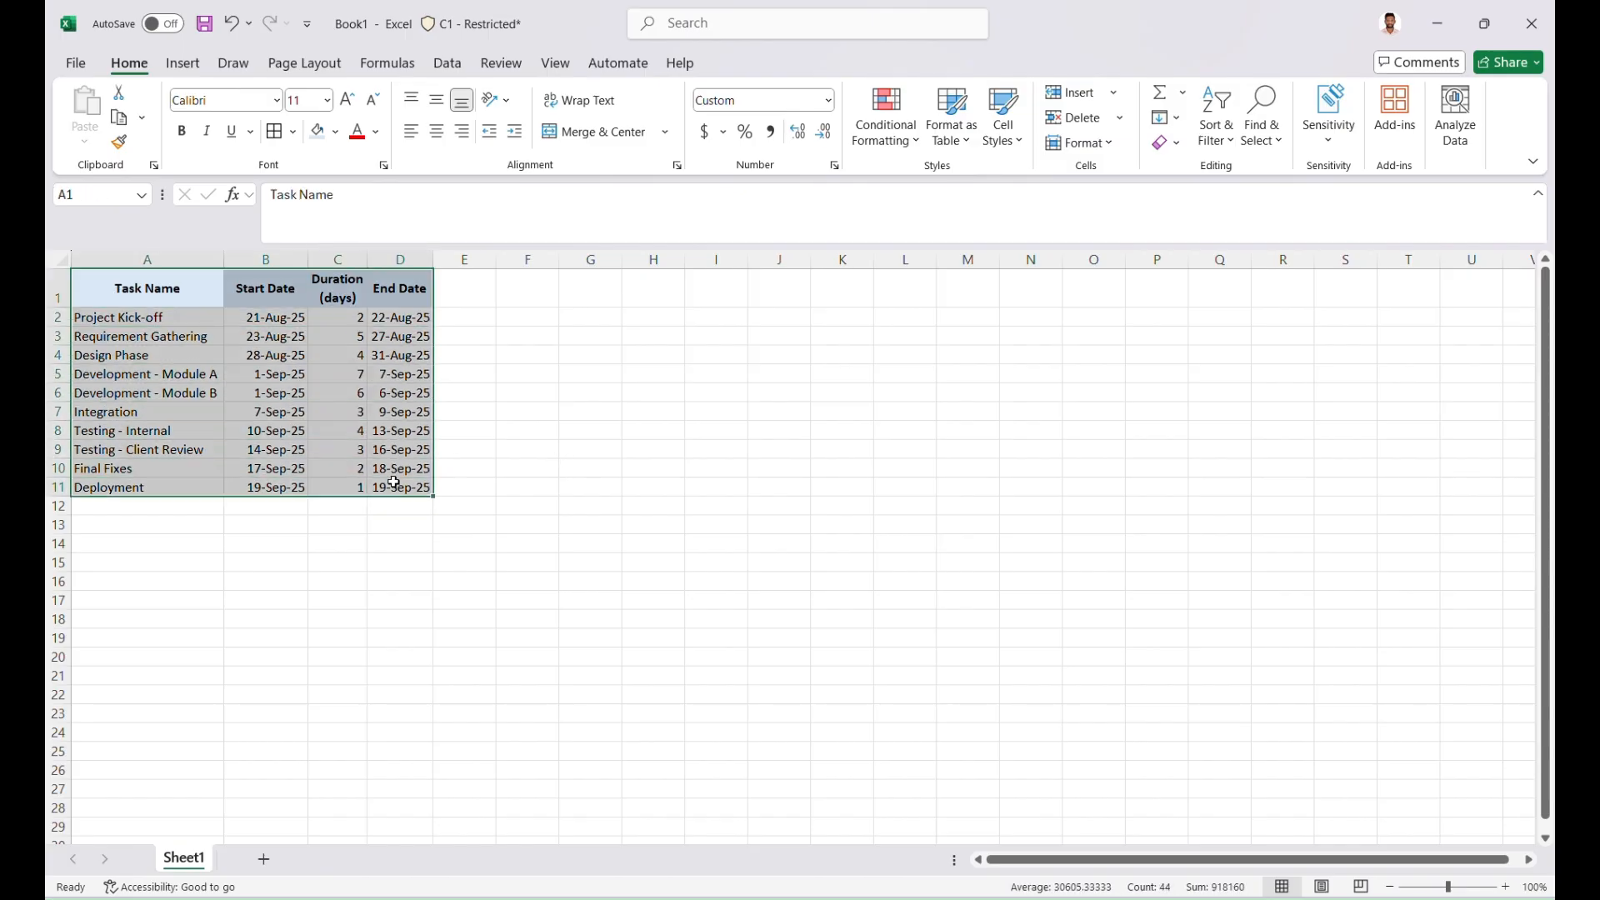
pyautogui.click(275, 134)
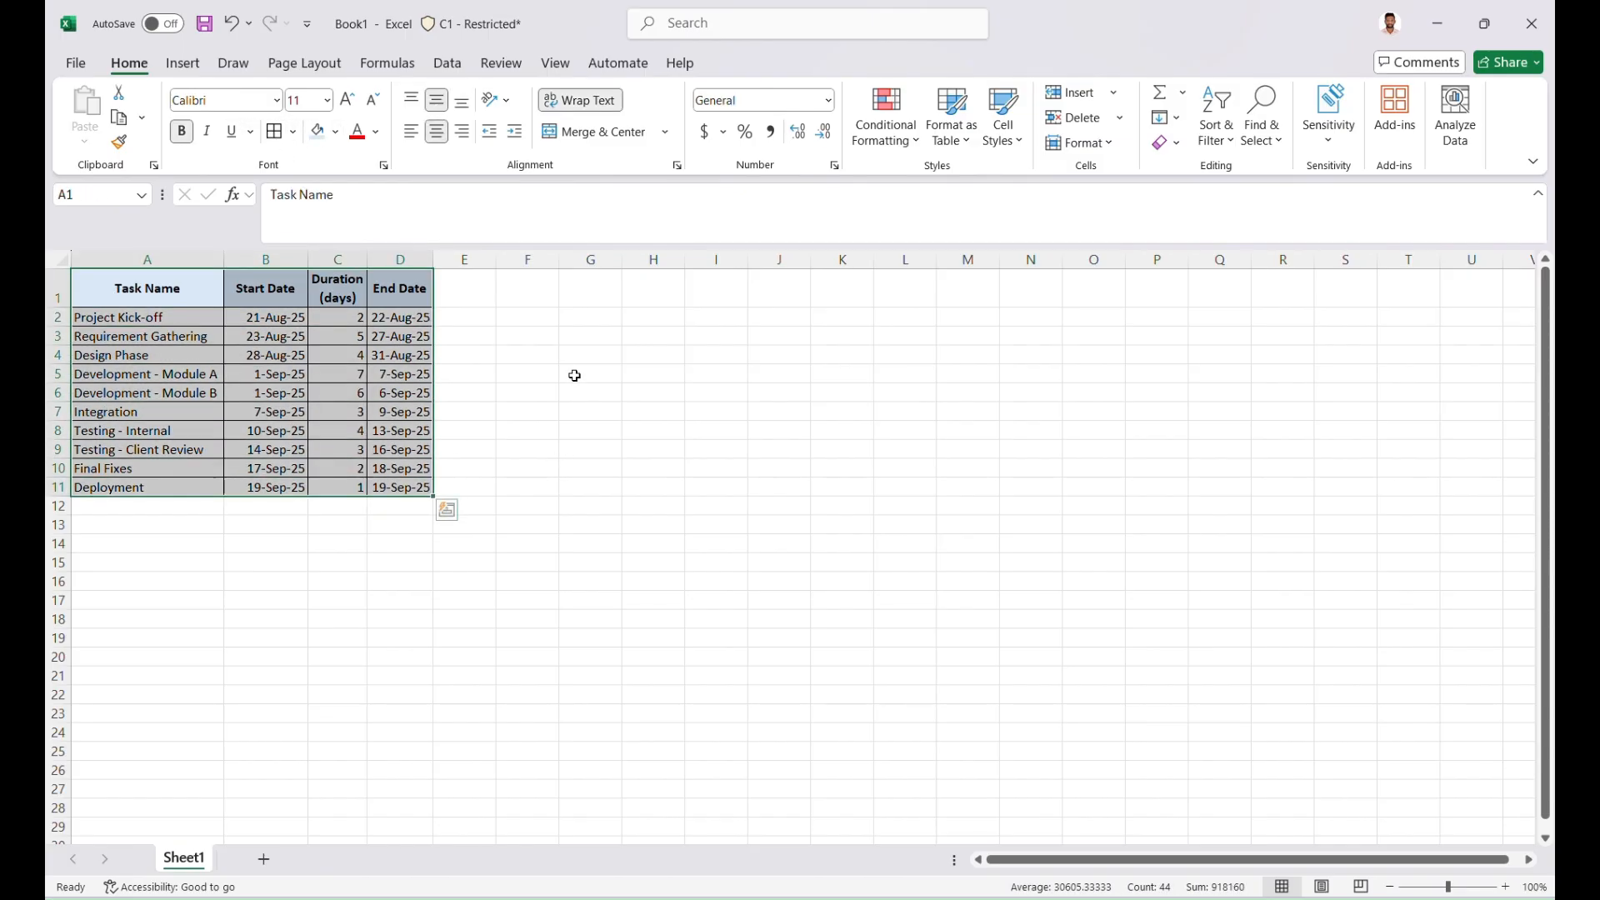